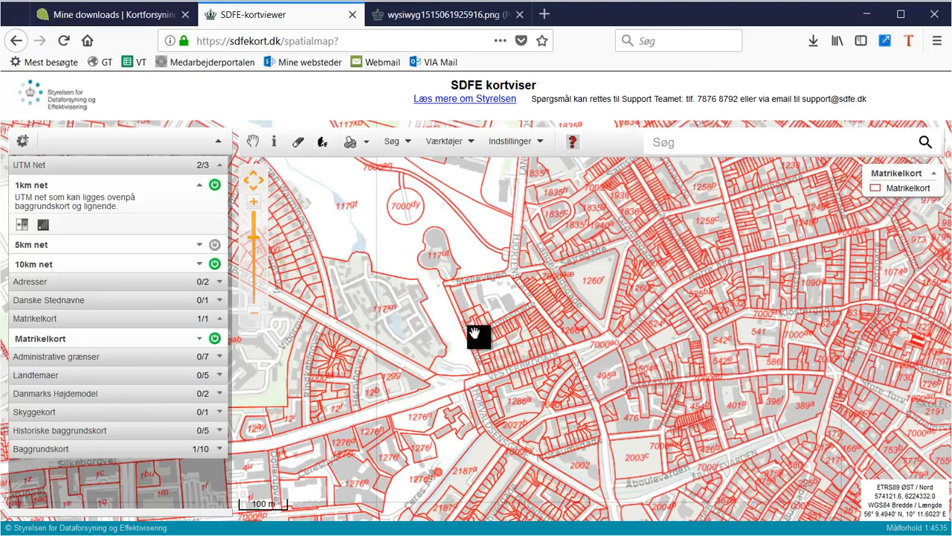
Step: Replace the Matrikelkort layer with the 0,5 m højdekurver, and swap those for the 2,5 m højdekurver
scroll(482, 410, up, 2)
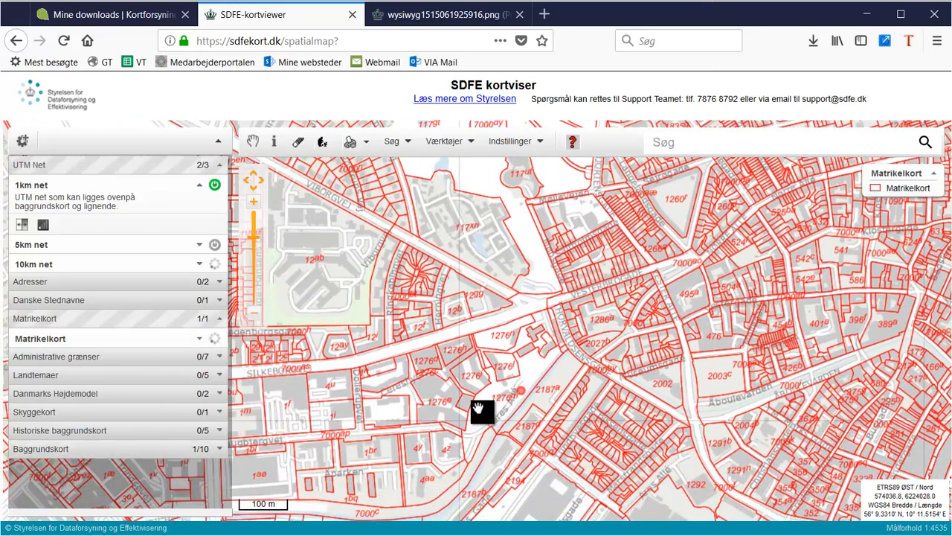
click(215, 339)
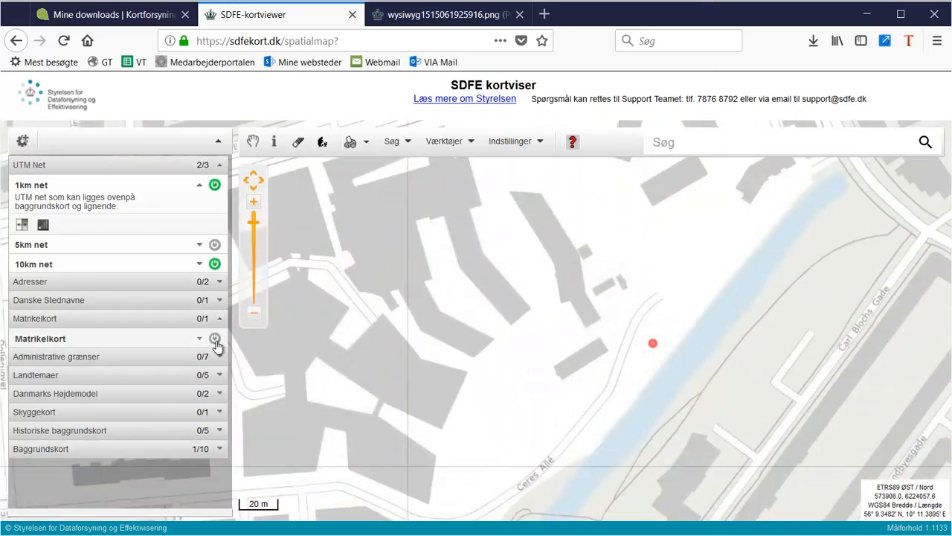
click(219, 394)
click(215, 432)
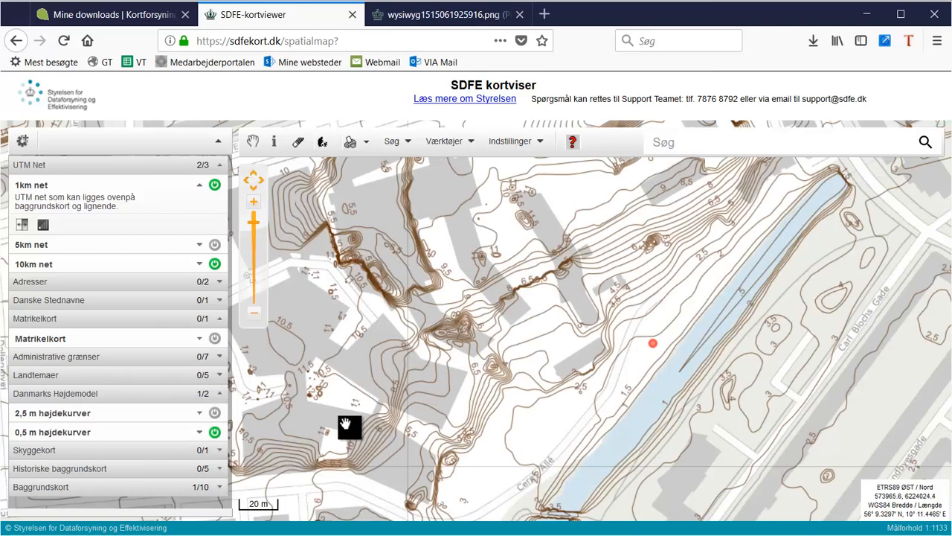
click(215, 432)
click(214, 412)
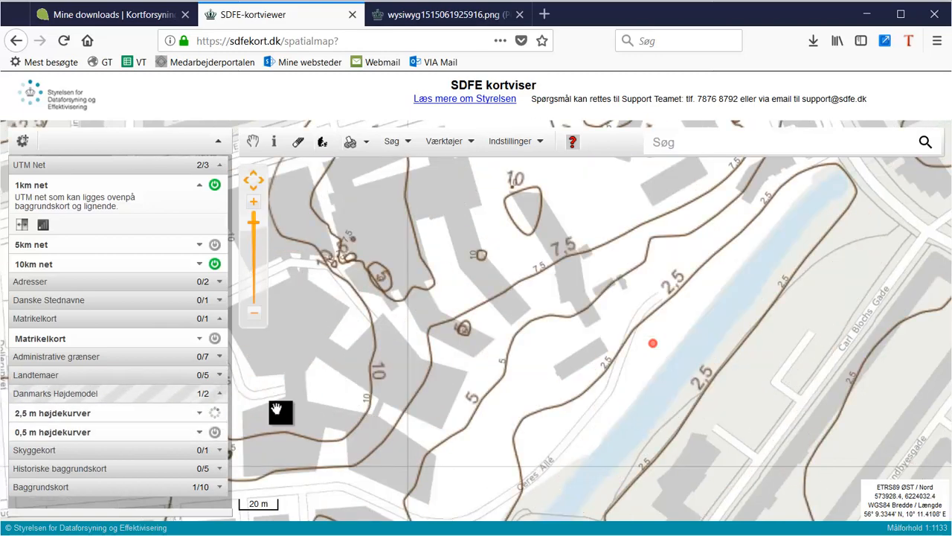
Step: Switch to Autodesk ReCap Pro and examine the Ceres point cloud of the city area
click(137, 19)
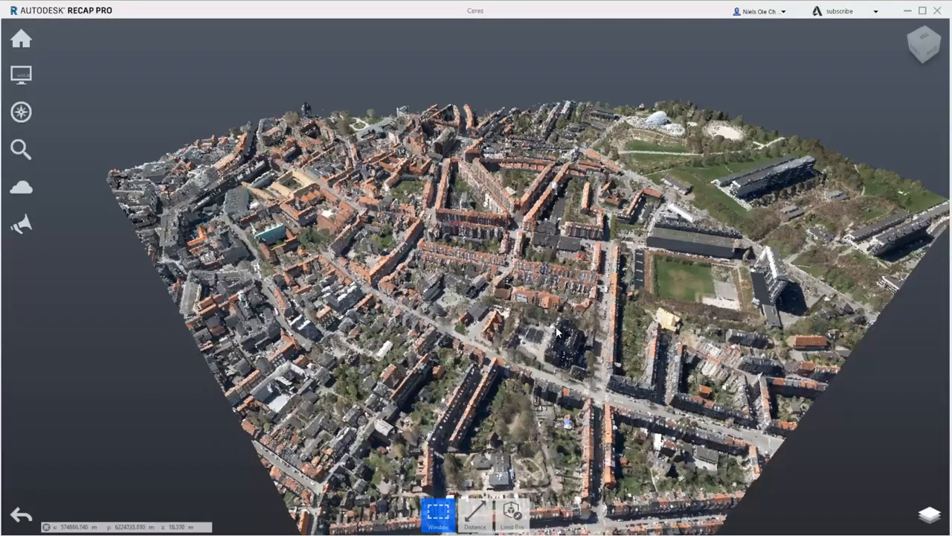
drag(428, 313, 26, 246)
Step: Switch to AutoCAD and examine the terrain contour lines in CAD_Ceres.dwg in plan and in 3D
drag(488, 263, 376, 263)
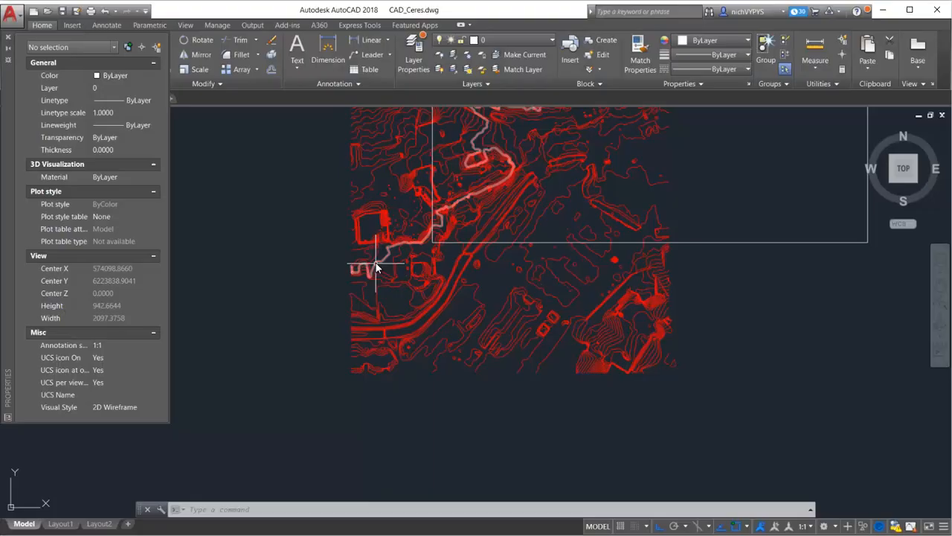
scroll(372, 268, up, 4)
click(883, 171)
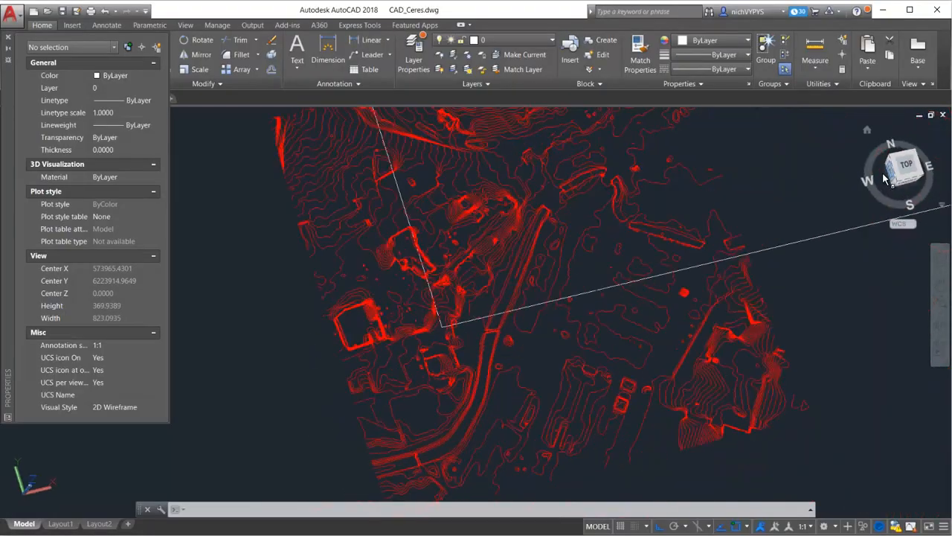
scroll(565, 308, up, 5)
Step: Switch to Revit and examine the terrain surface in the 3D view of TERRAIN_CERES.rvt
drag(583, 301, 554, 345)
scroll(551, 327, down, 8)
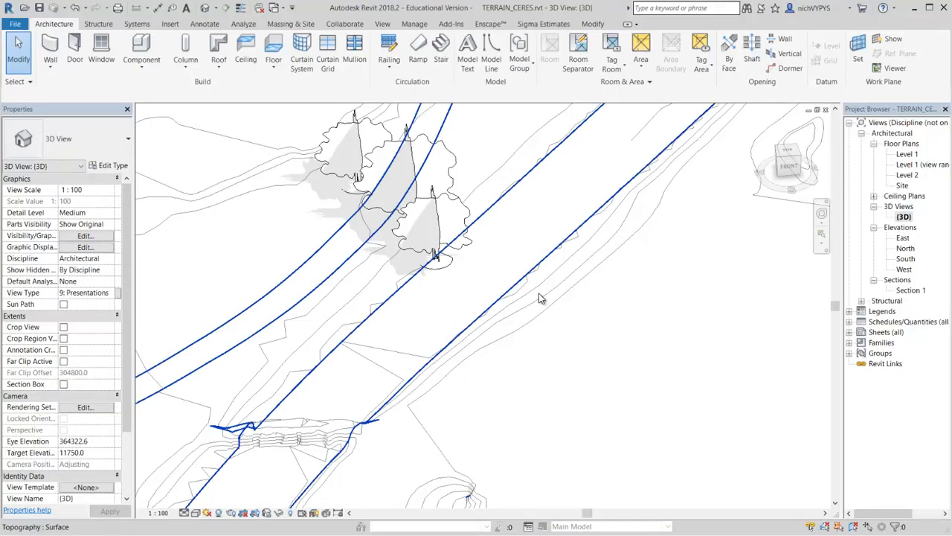
scroll(477, 297, down, 6)
drag(565, 342, 389, 220)
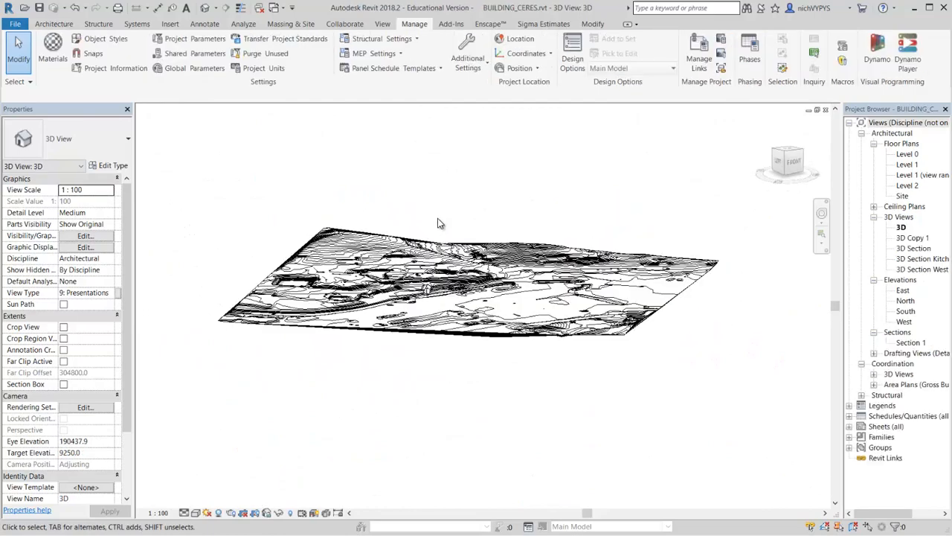
Step: Examine the building on its terrain in the 3D view of BUILDING_CERES.rvt, and open the Site floor plan
scroll(412, 298, up, 5)
scroll(412, 297, up, 6)
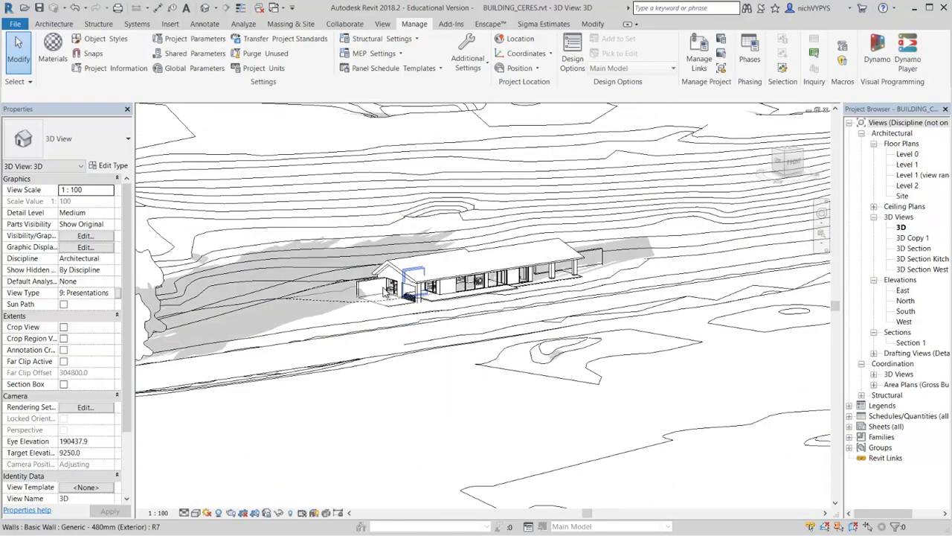
double_click(903, 196)
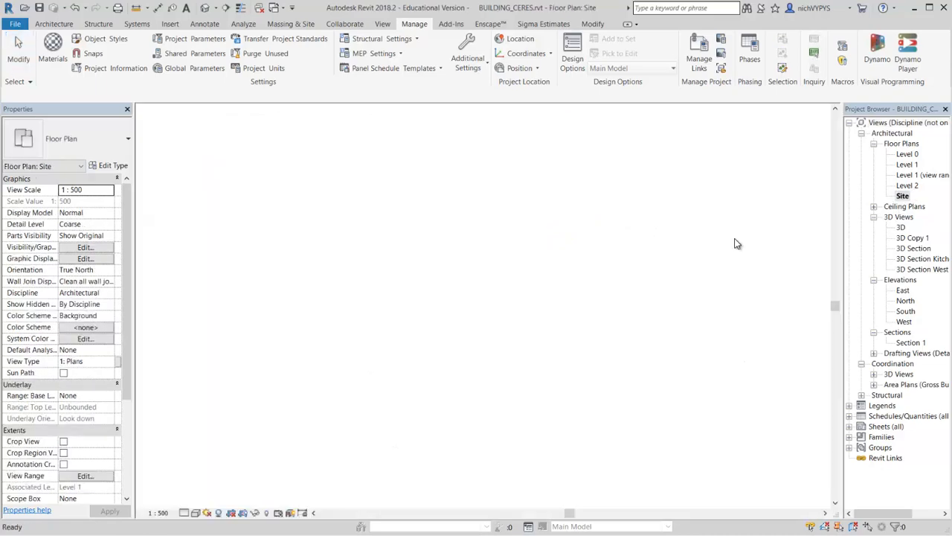
scroll(456, 315, down, 3)
scroll(385, 461, up, 1)
scroll(384, 461, up, 4)
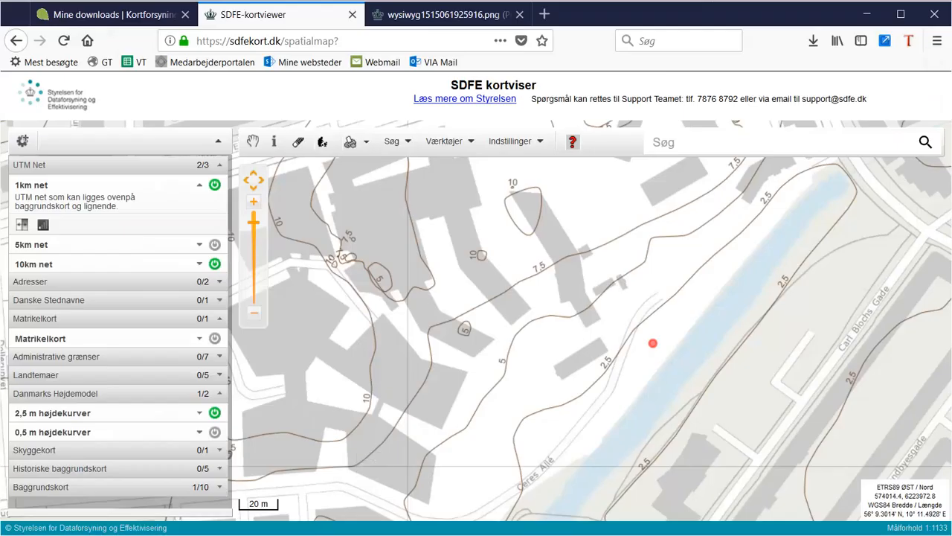
Step: Switch back to the SDFE kortviser in the browser and hide the 2,5 m højdekurver layer
click(214, 413)
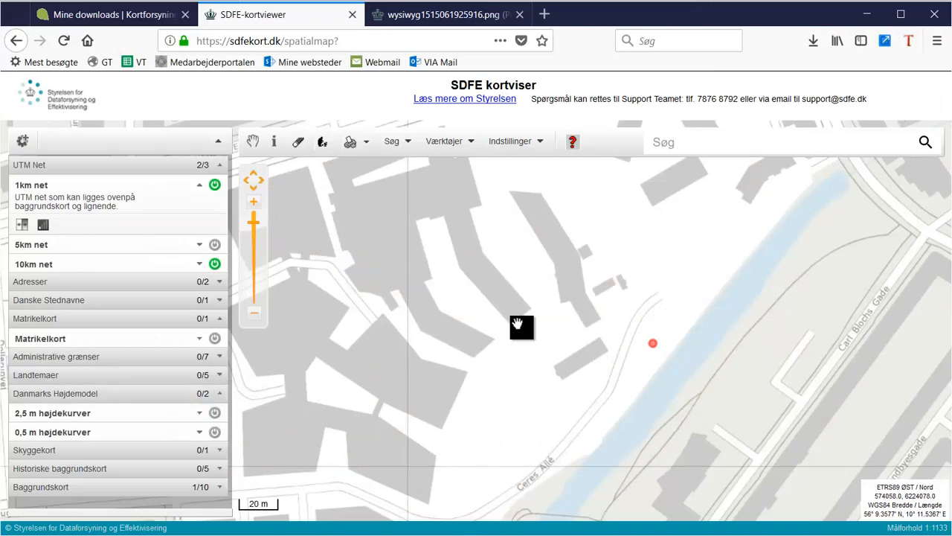
scroll(521, 325, down, 3)
scroll(523, 334, up, 3)
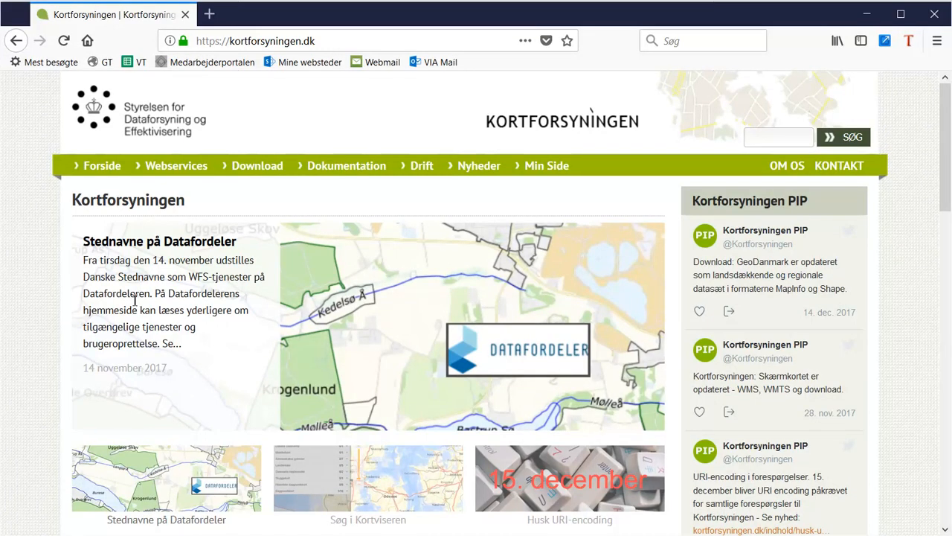
Step: Open the SDFE kortviser from the Se kortløsninger page on the Kortforsyningen website
mouse_move(171, 177)
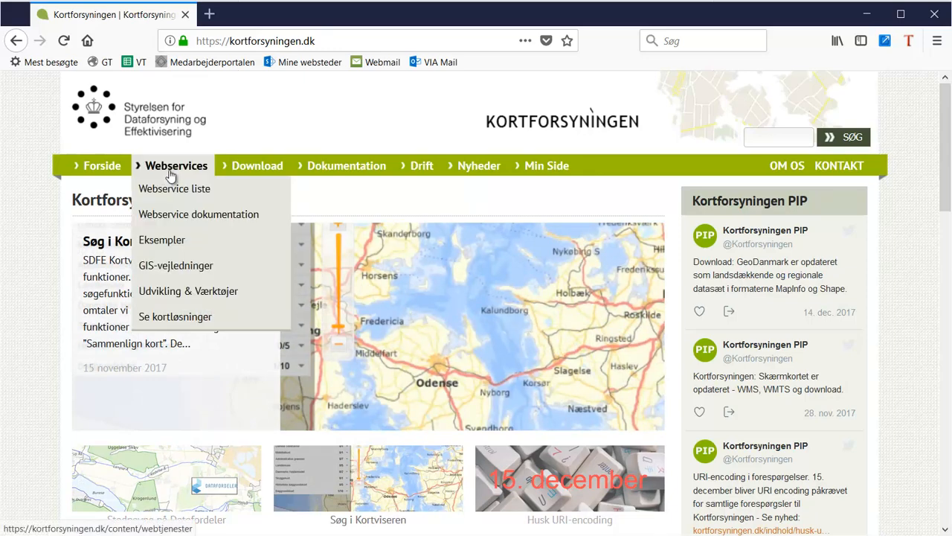
click(173, 316)
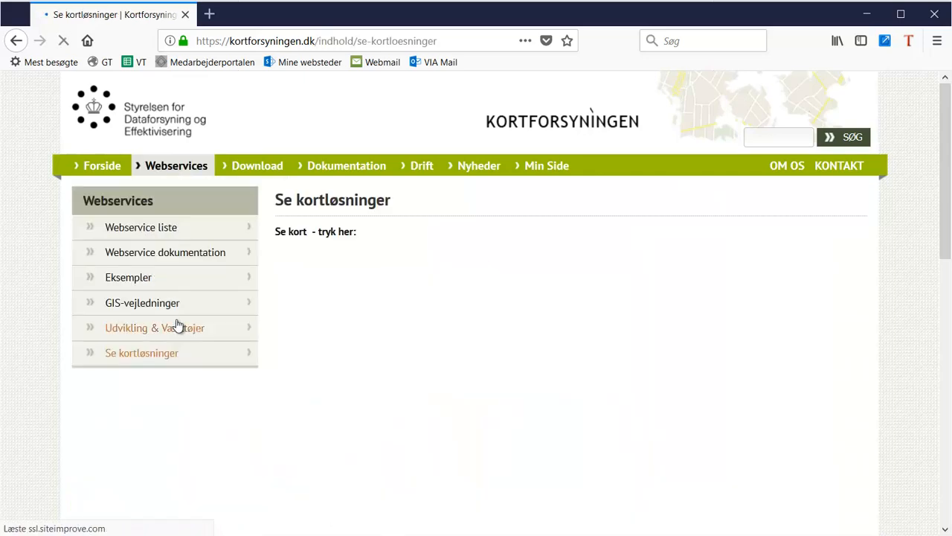
click(384, 300)
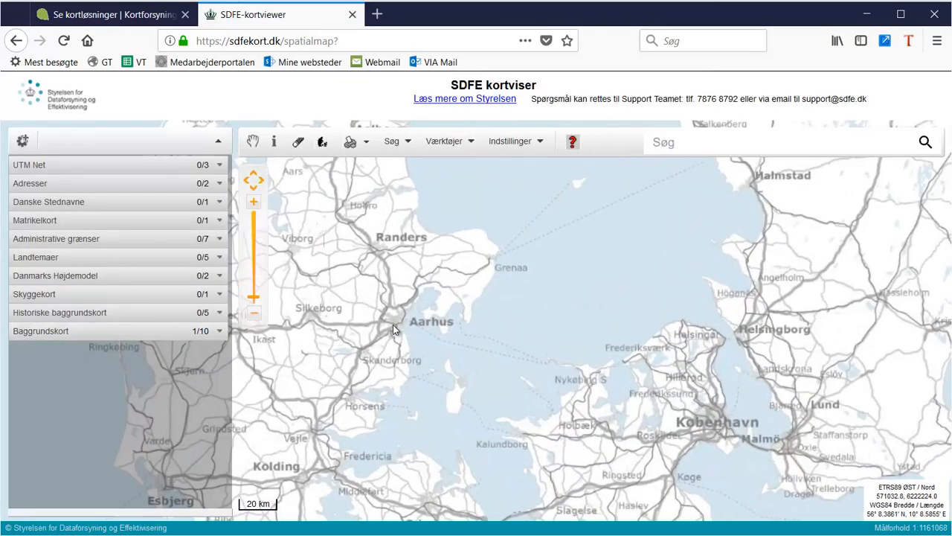
Step: Find the Ceresbyen area in Aarhus on the map, and show the Matrikelkort layer there before hiding it again
scroll(393, 324, up, 5)
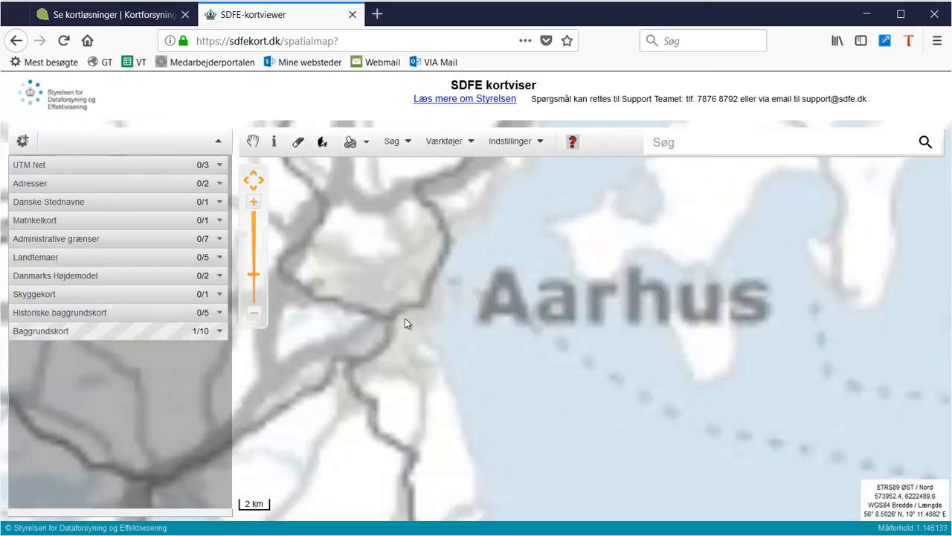
scroll(405, 314, up, 3)
scroll(568, 265, up, 2)
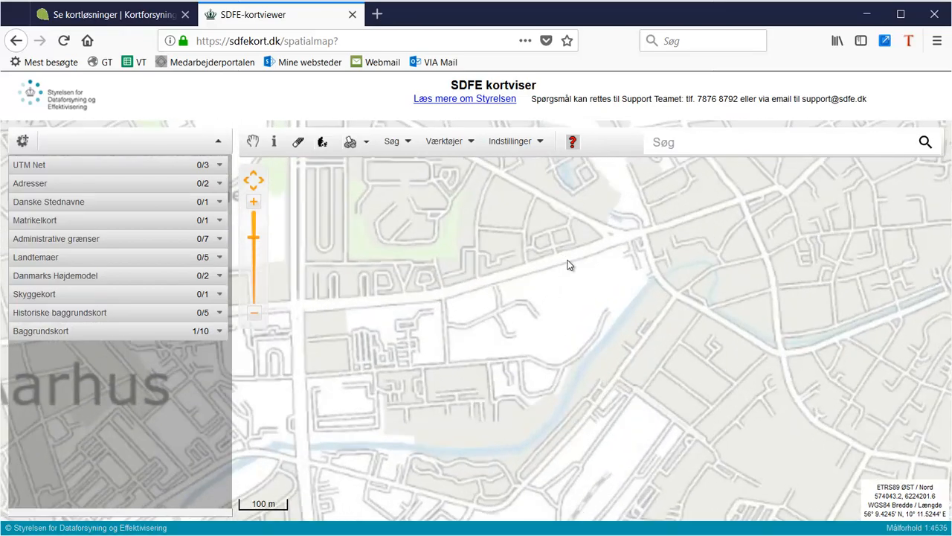
scroll(568, 265, up, 1)
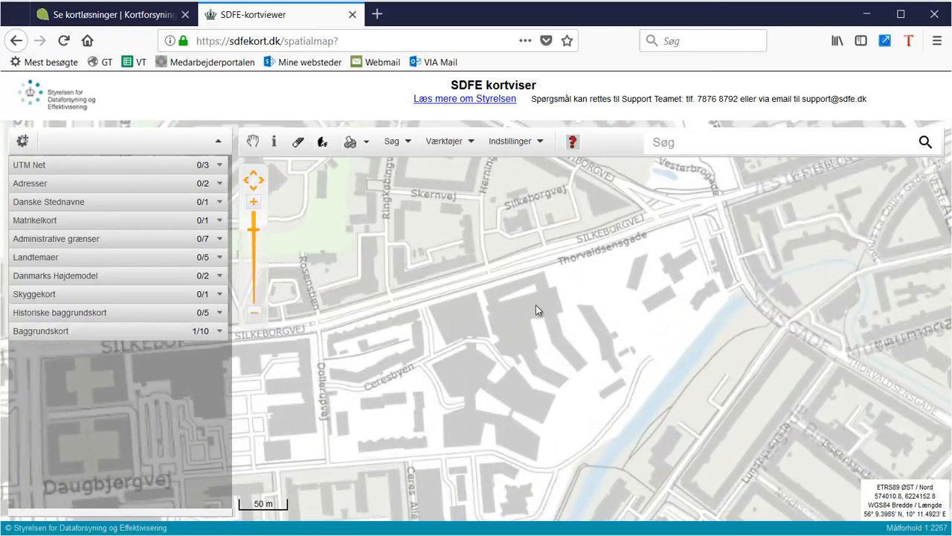
drag(536, 306, 554, 302)
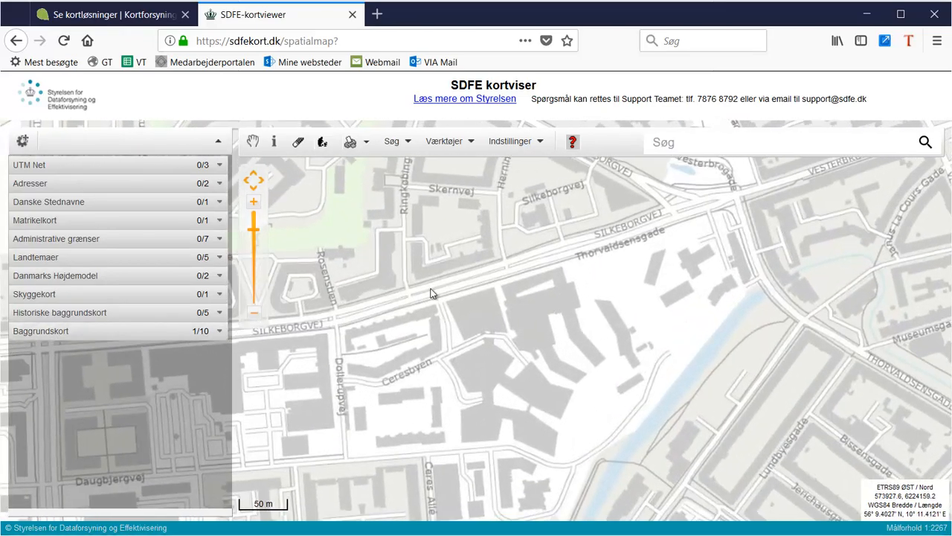
click(220, 220)
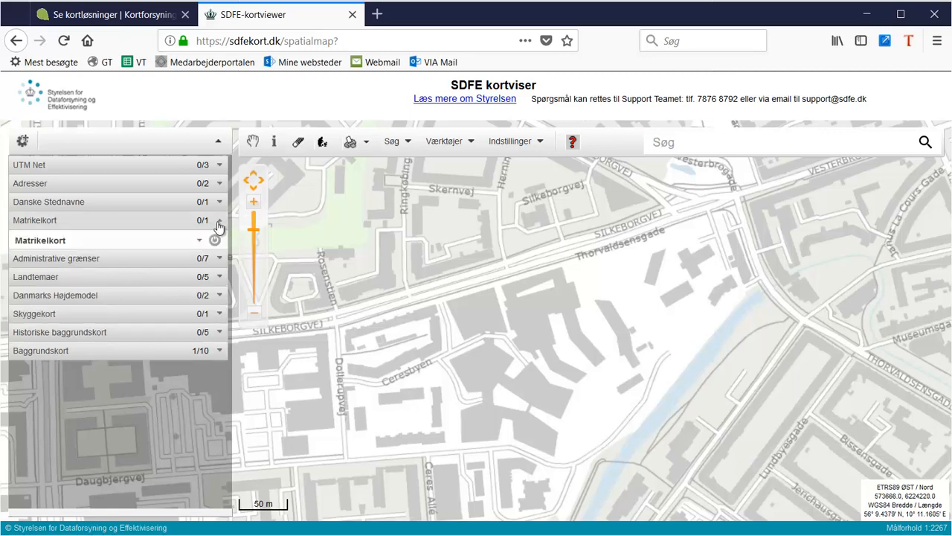
click(216, 240)
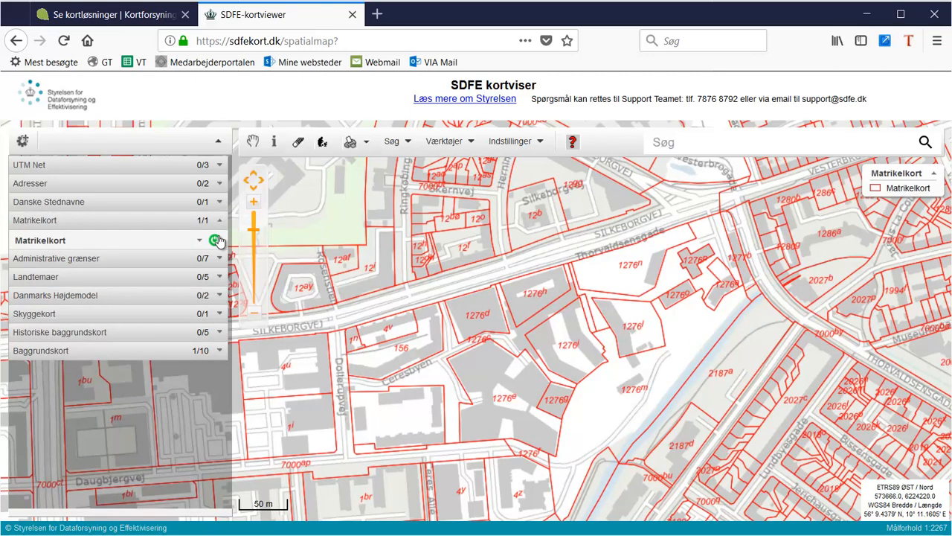
click(216, 239)
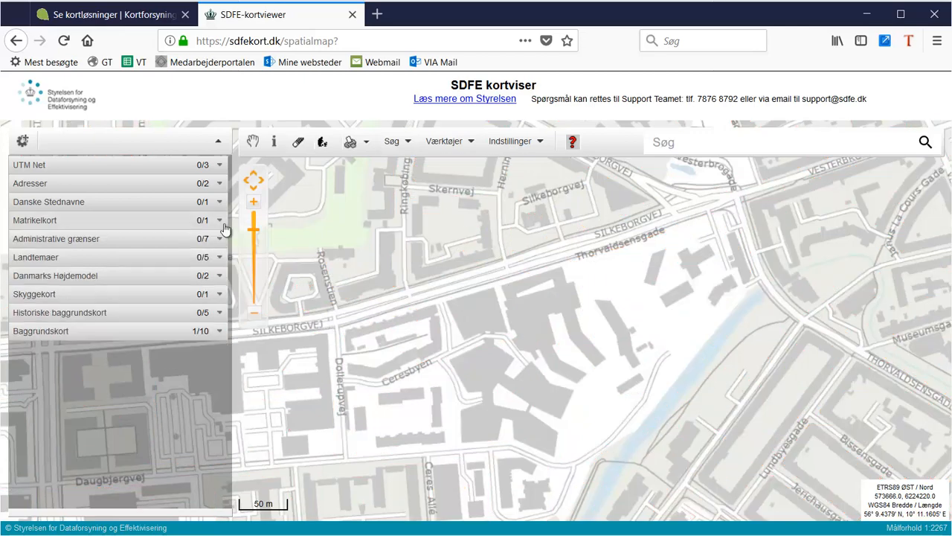
Step: Show the Danmarks Højdemodel contour lines over the Ceresbyen area, and collapse that layer group
click(219, 277)
click(214, 297)
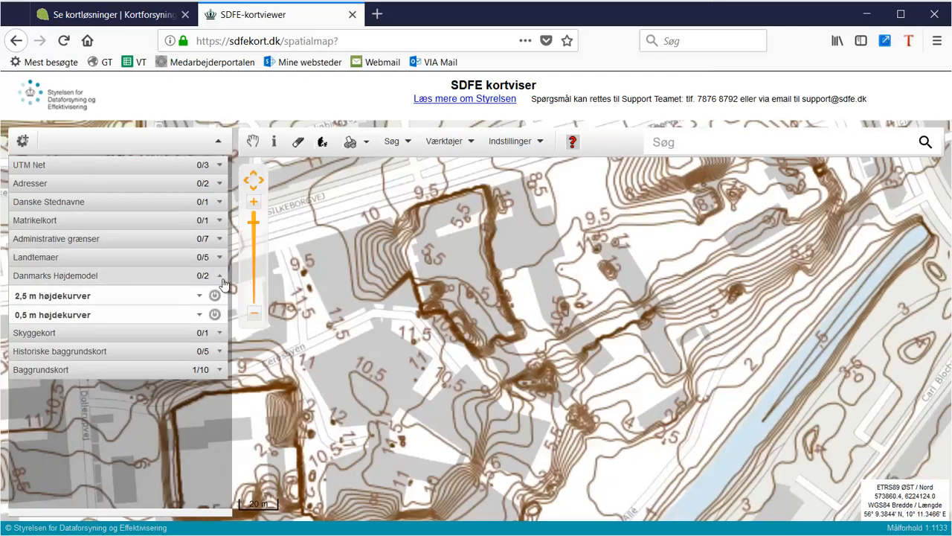
click(222, 280)
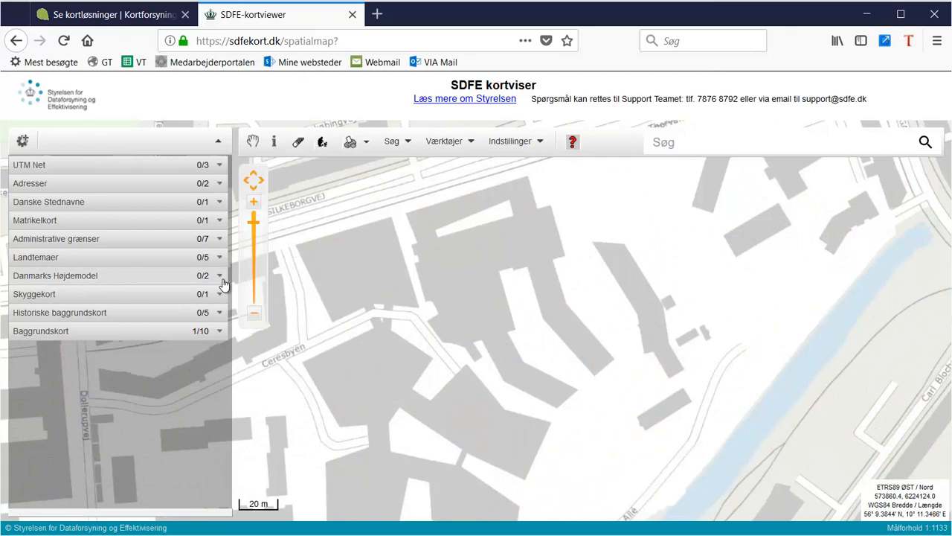
Step: Expand the UTM Net layer group and turn on the 10km net over the whole Aarhus area
click(220, 164)
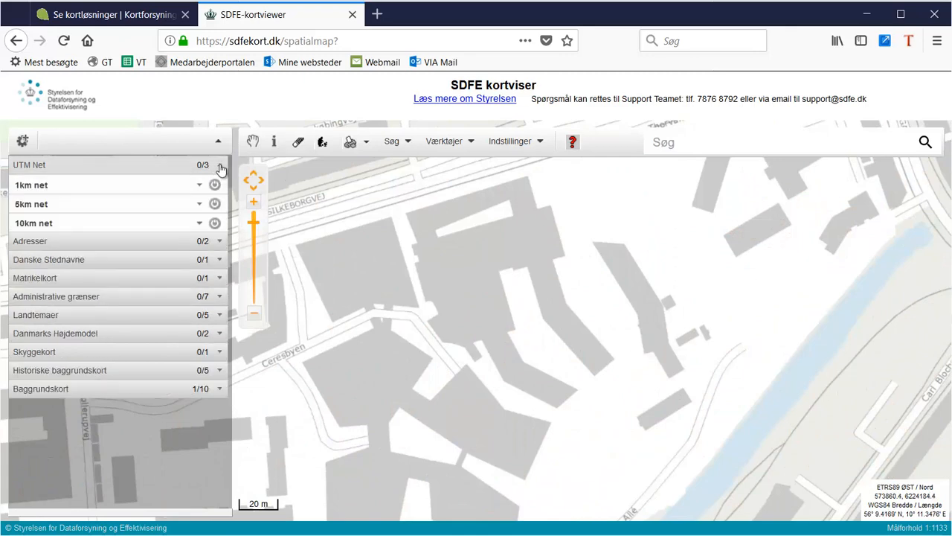
scroll(386, 262, down, 1)
scroll(386, 266, down, 5)
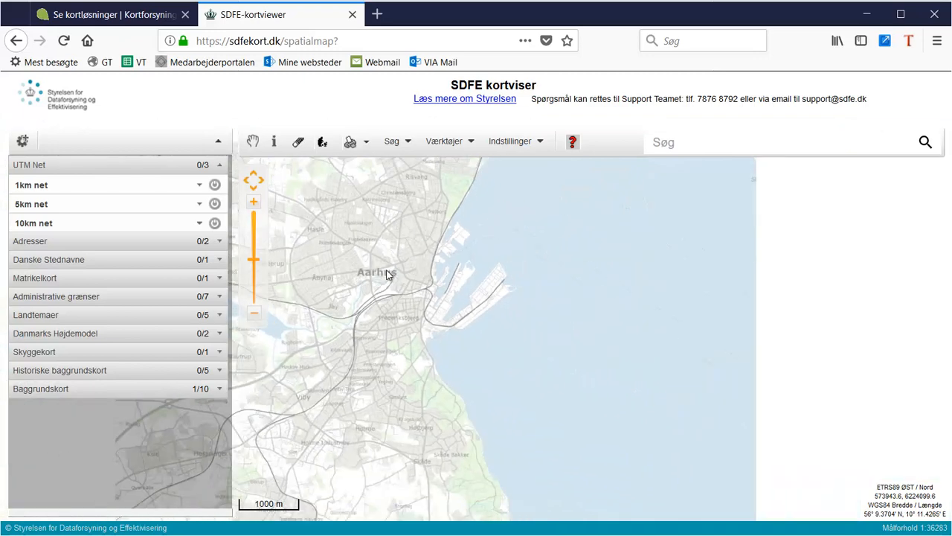
scroll(386, 274, down, 1)
drag(403, 276, 440, 331)
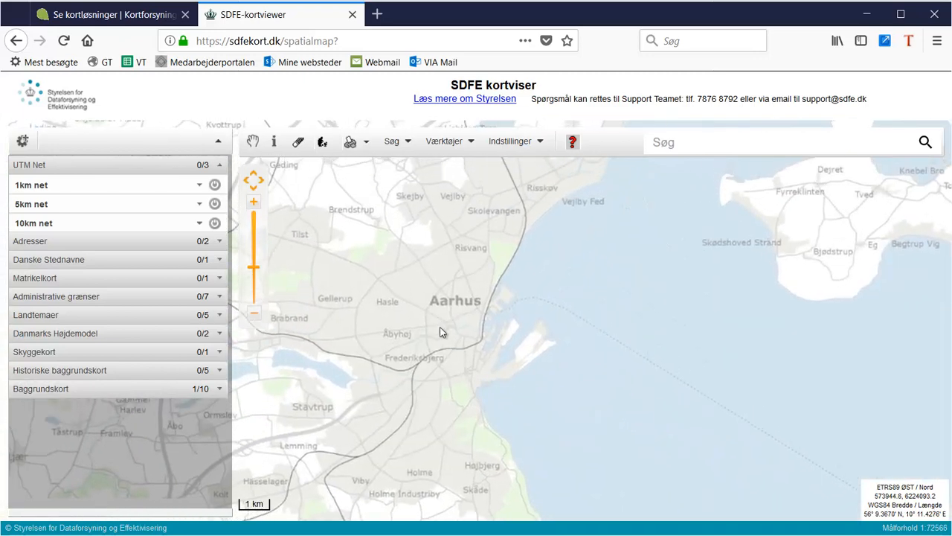
click(214, 225)
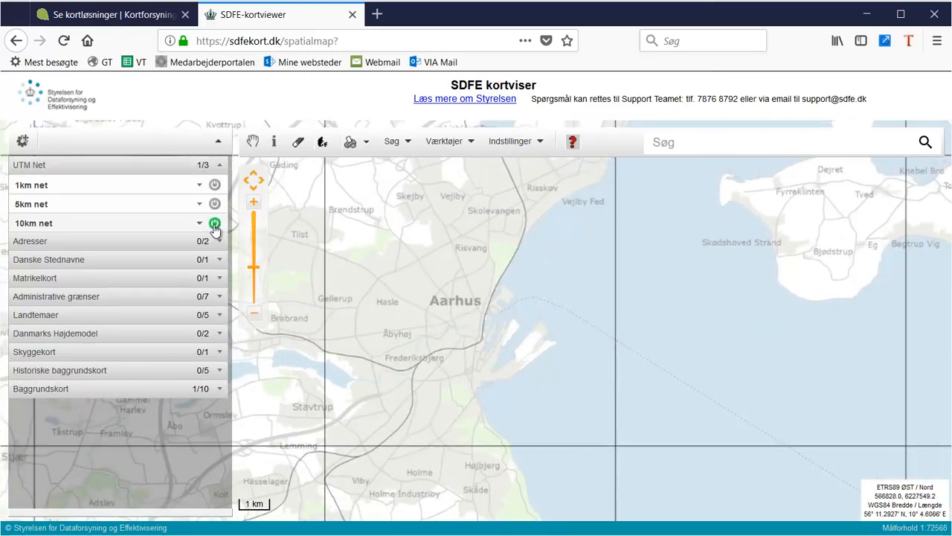
Step: Show the 5km net briefly, and replace it with the 1km net
click(215, 204)
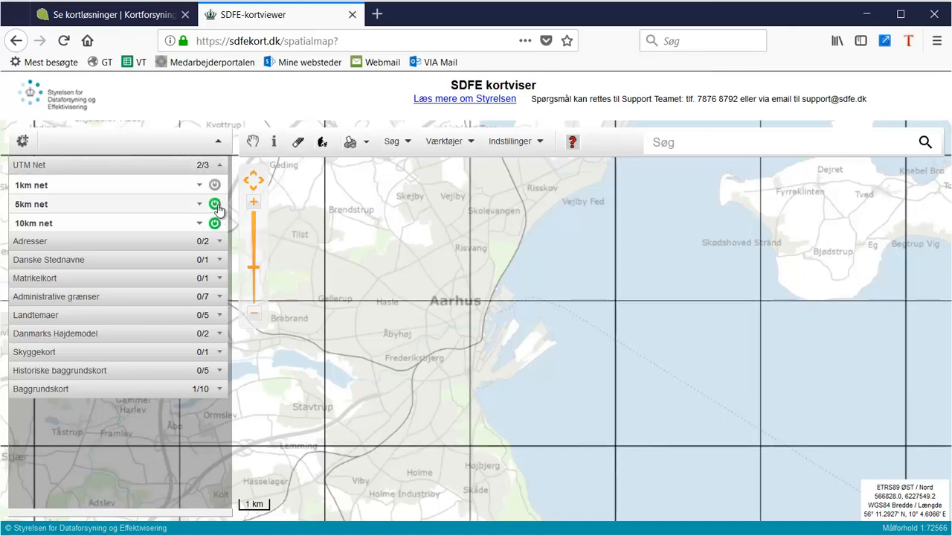
click(215, 205)
click(215, 185)
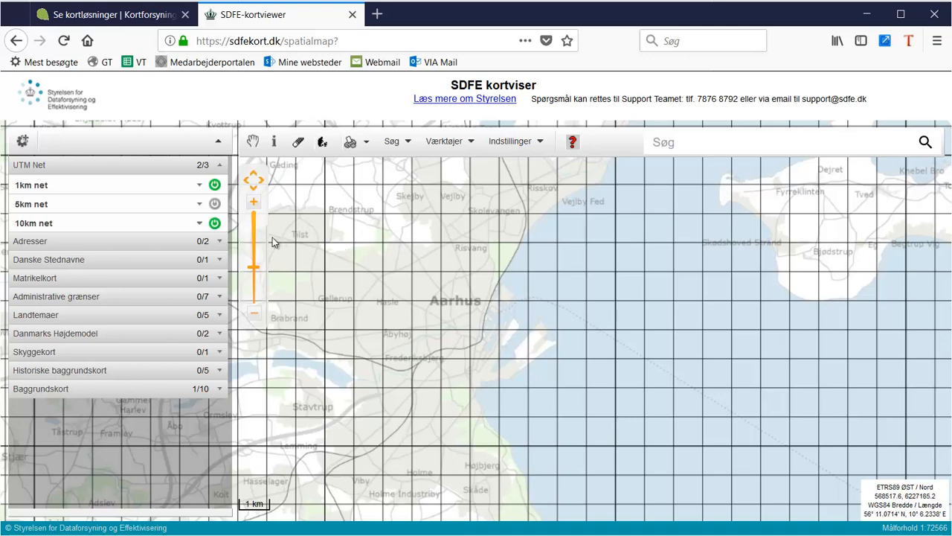
Step: Open the details of the 10km and 1km nets, and make the 1km net semi-transparent
click(199, 224)
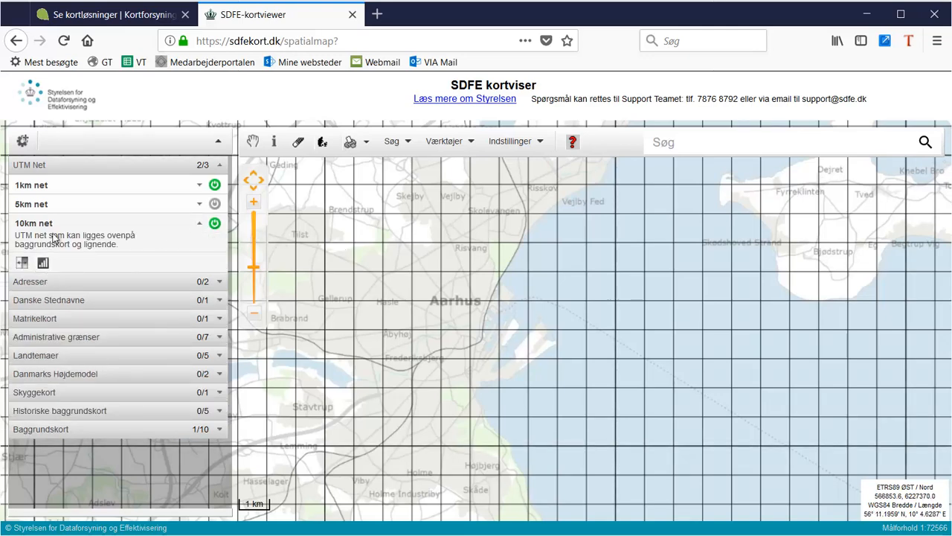
click(200, 185)
click(43, 225)
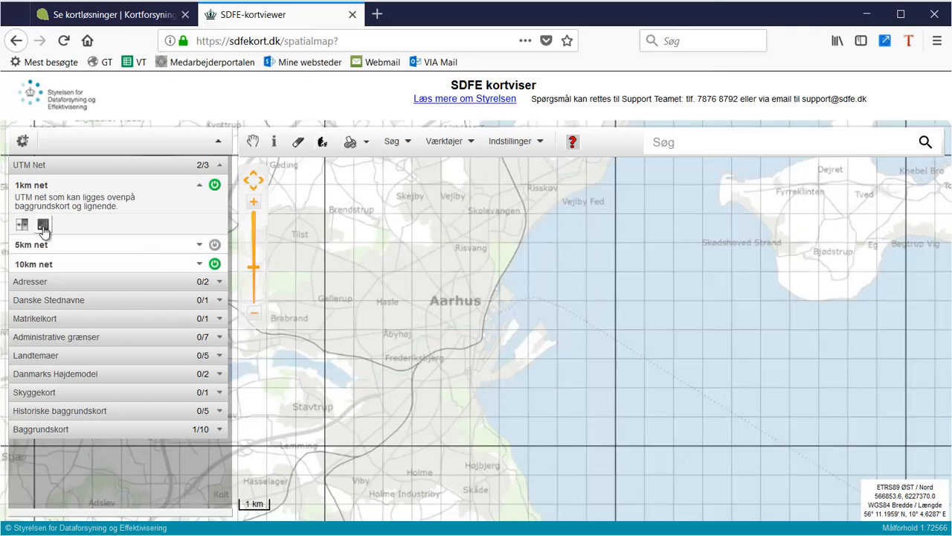
scroll(477, 300, up, 1)
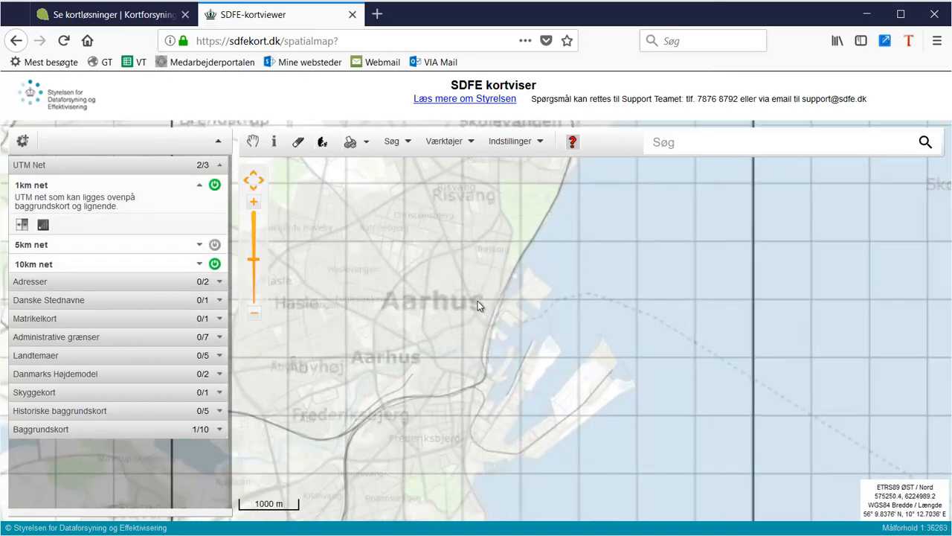
Step: Show the height and position at the 1km net crossing beside the southern buildings of the Ceresbyen site
scroll(450, 329, up, 1)
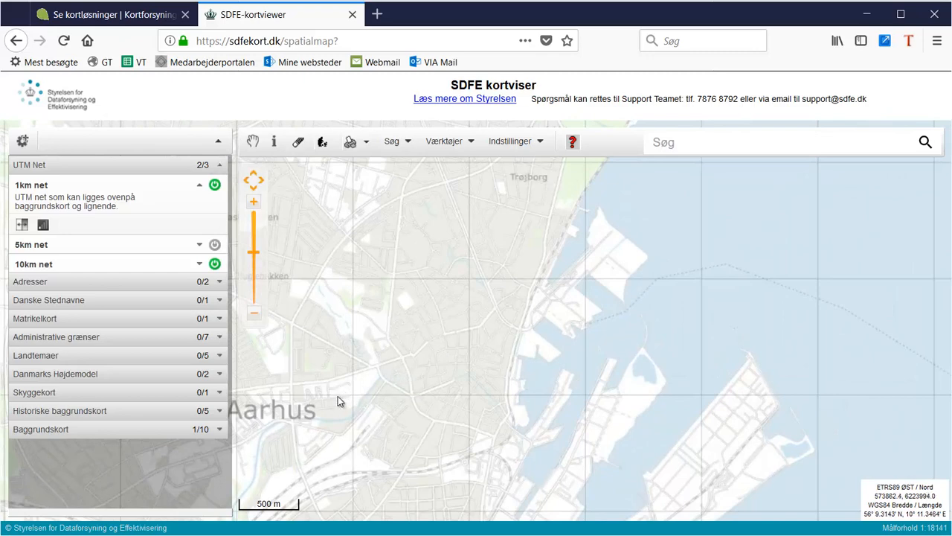
scroll(337, 395, up, 1)
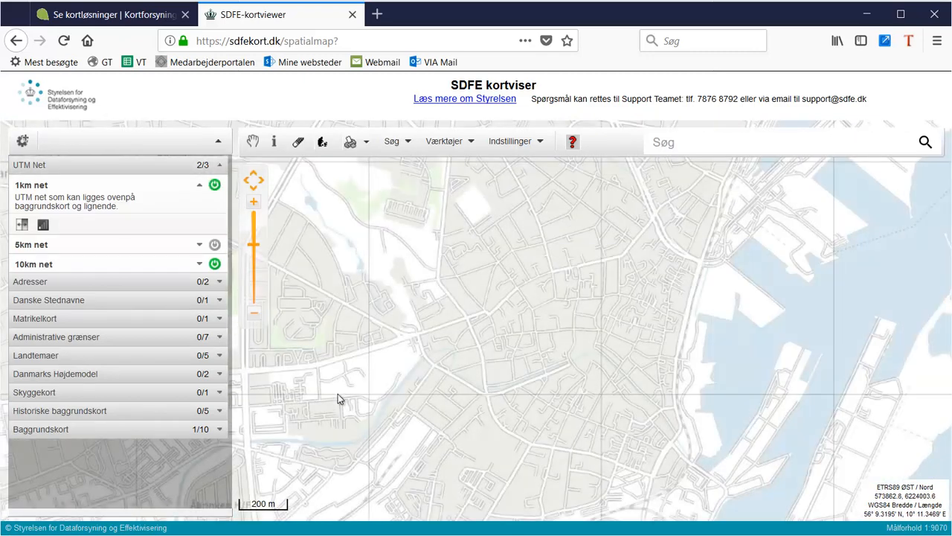
scroll(340, 397, up, 1)
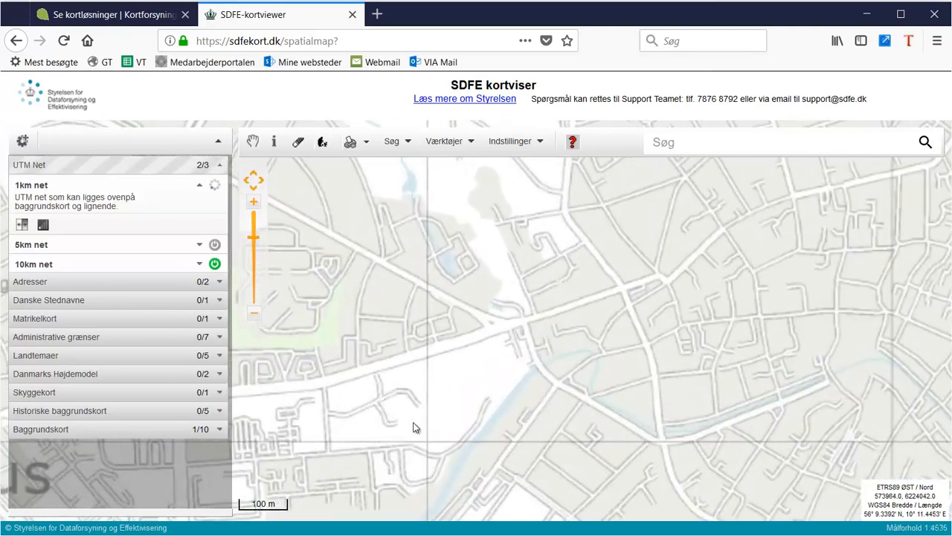
scroll(408, 425, up, 1)
drag(401, 425, 459, 357)
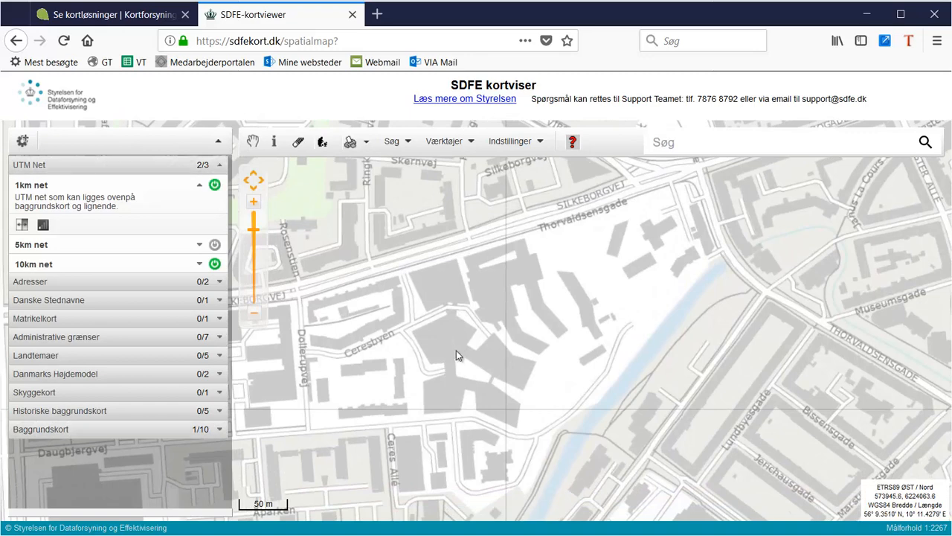
click(469, 141)
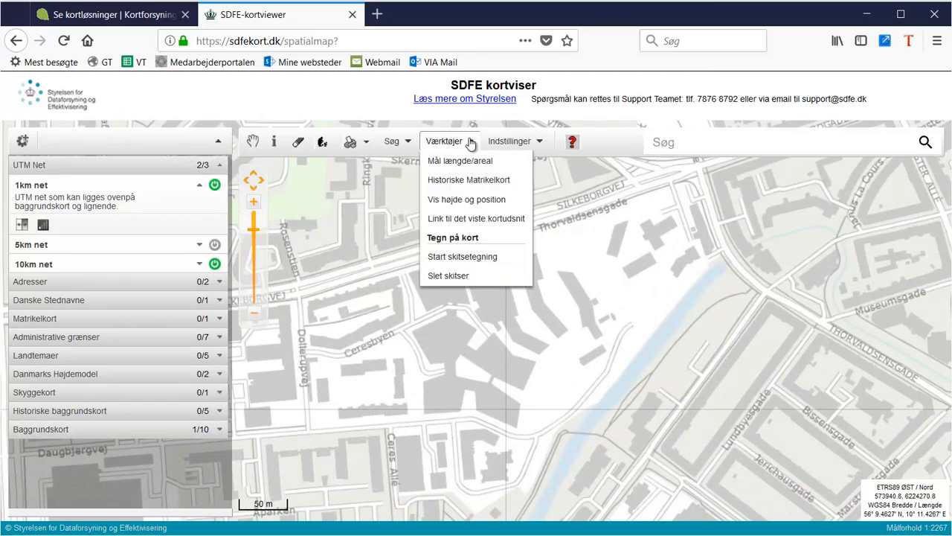
click(460, 200)
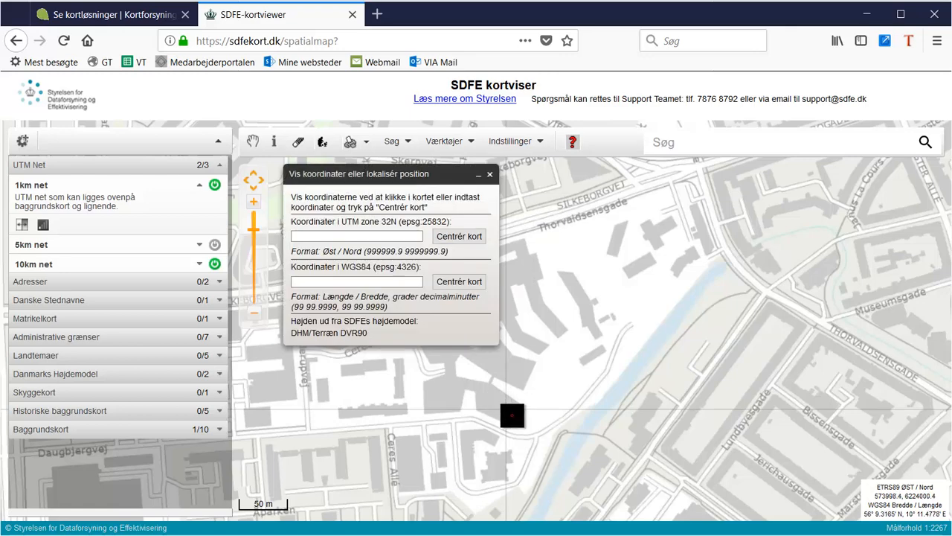
click(505, 407)
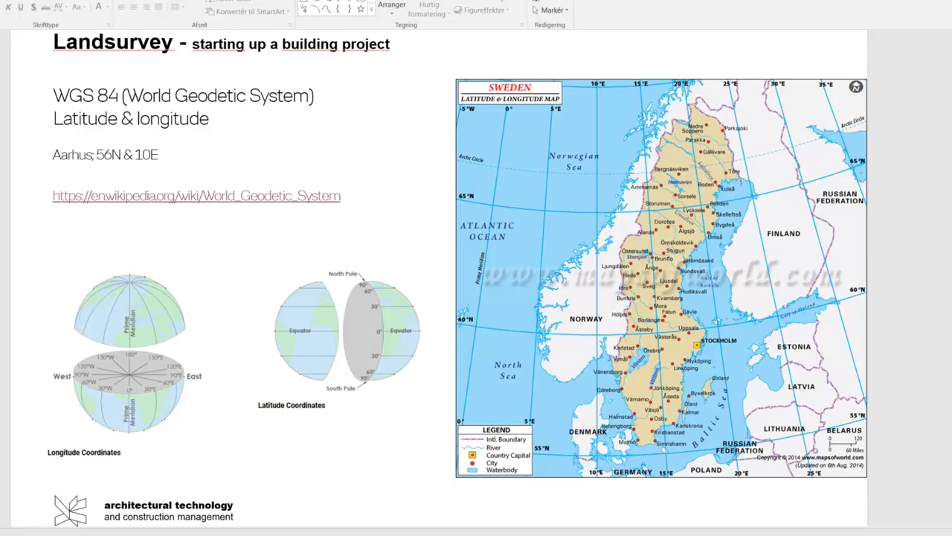
Step: Switch to the Landsurvey presentation and examine the WGS 84 and UTM Coordinate System slides
key(Page_Down)
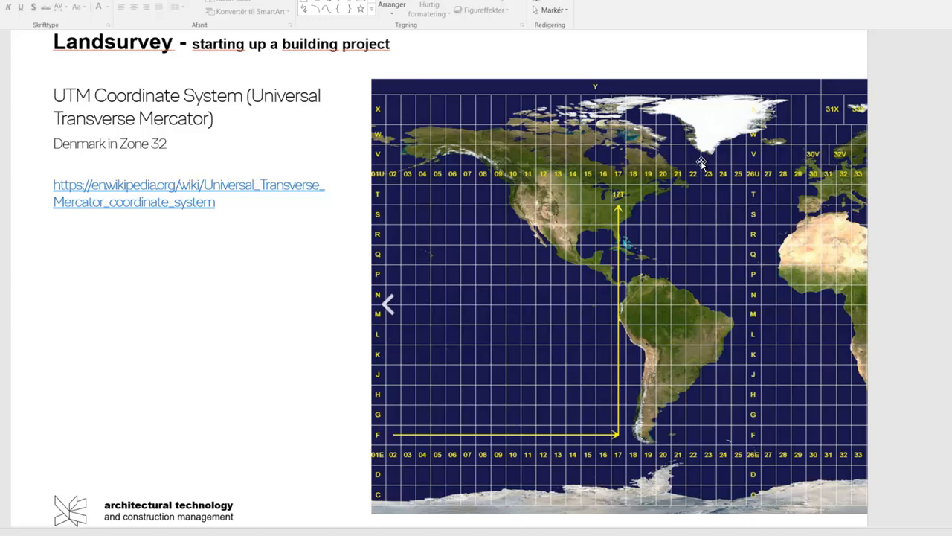
key(Page_Down)
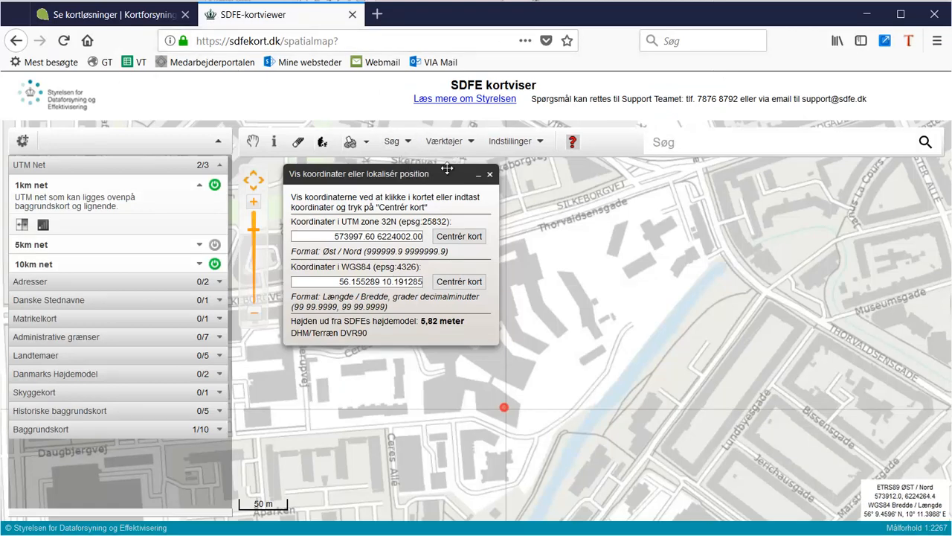
Step: Close the coordinate window and set up a map image export 4000 pixels wide and 2000 pixels high
click(490, 176)
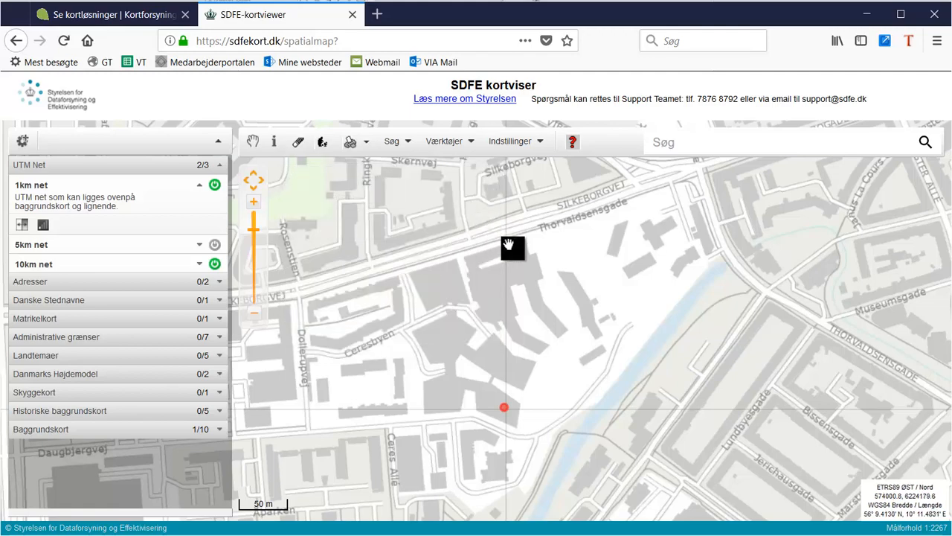
scroll(508, 250, down, 1)
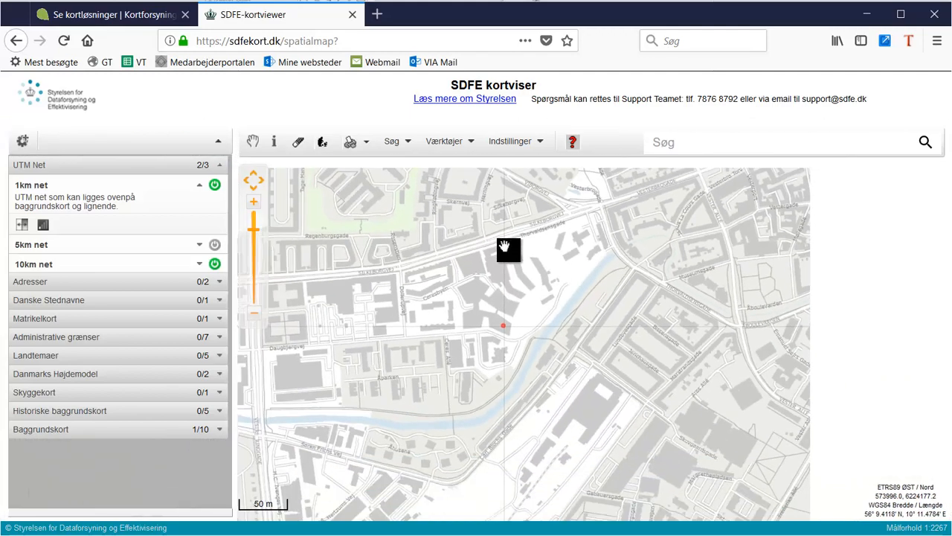
mouse_move(511, 263)
mouse_down()
mouse_move(470, 292)
mouse_move(471, 307)
mouse_up()
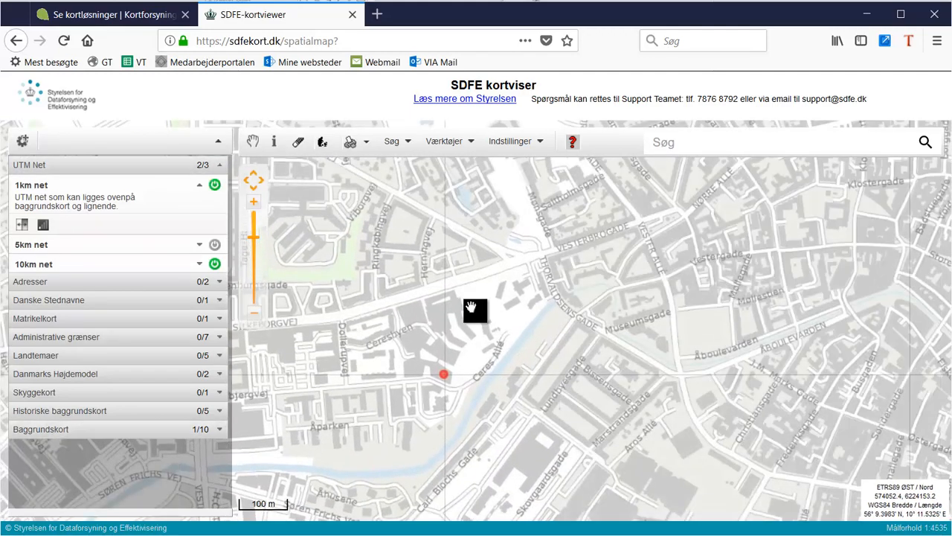
mouse_move(543, 299)
mouse_down()
mouse_move(494, 331)
mouse_move(502, 360)
mouse_up()
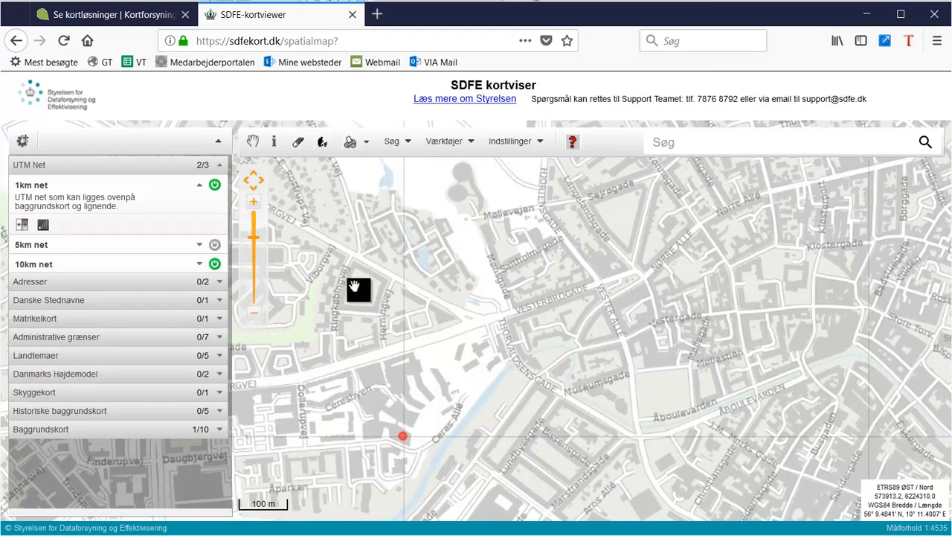
click(470, 146)
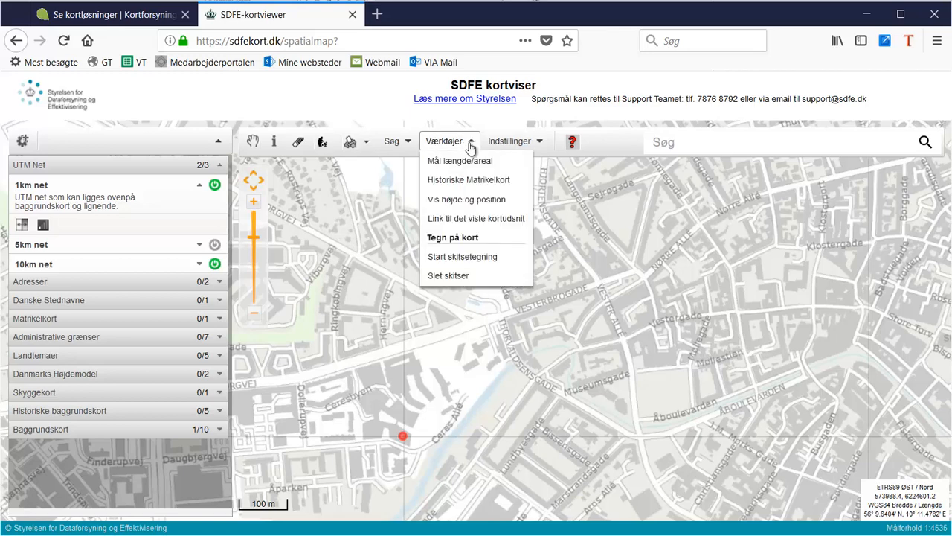
click(367, 144)
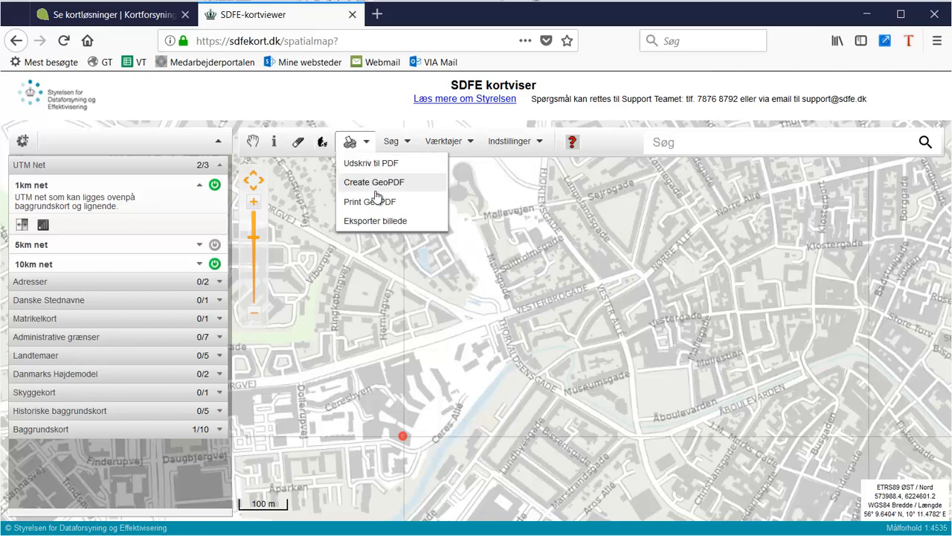
click(375, 220)
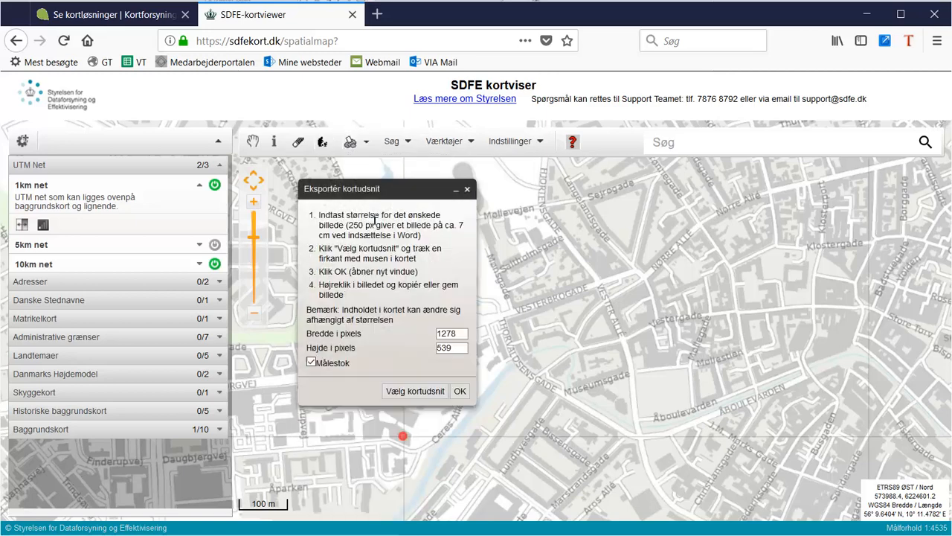
double_click(447, 334)
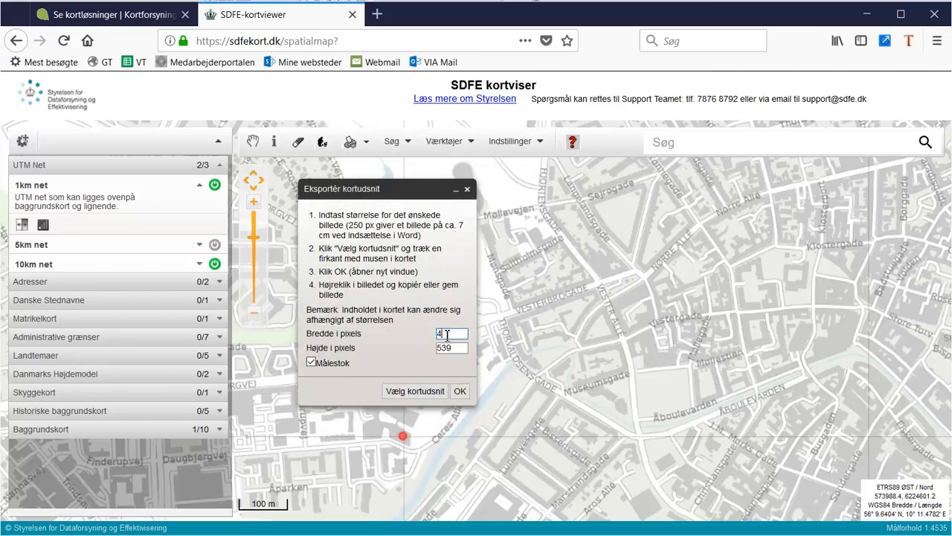
text(4000)
key(Tab)
Step: Select the export area from the Ceres site eastward so it covers two neighbouring 1km net crossings, and generate the image
click(411, 392)
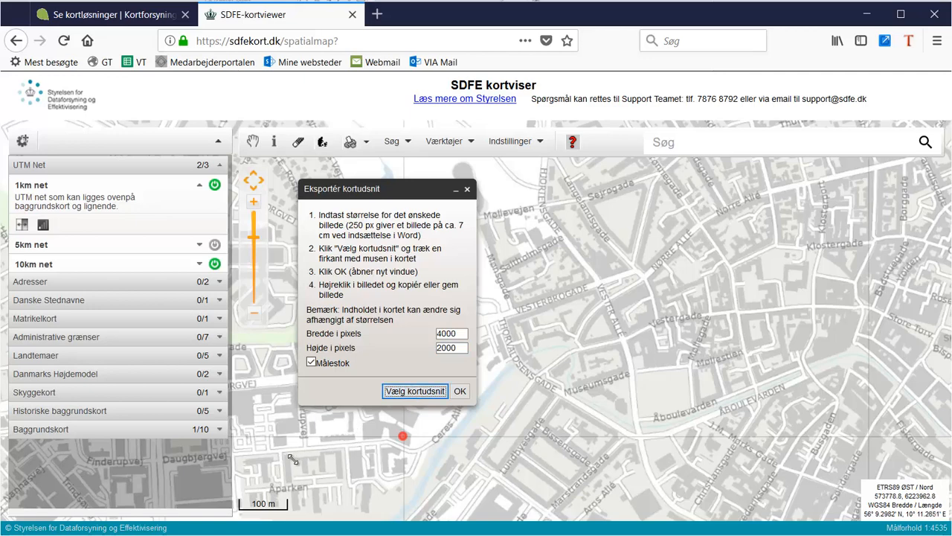
drag(279, 472, 895, 225)
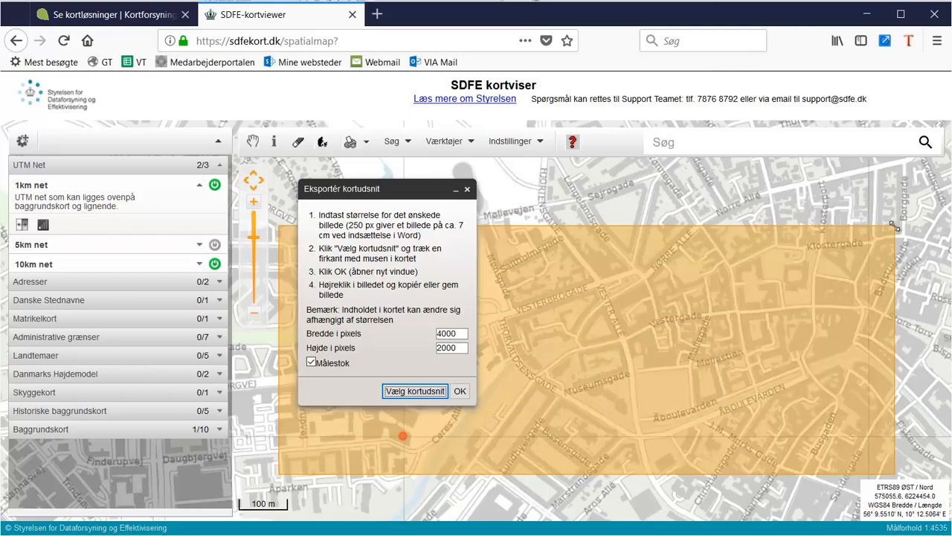
click(460, 391)
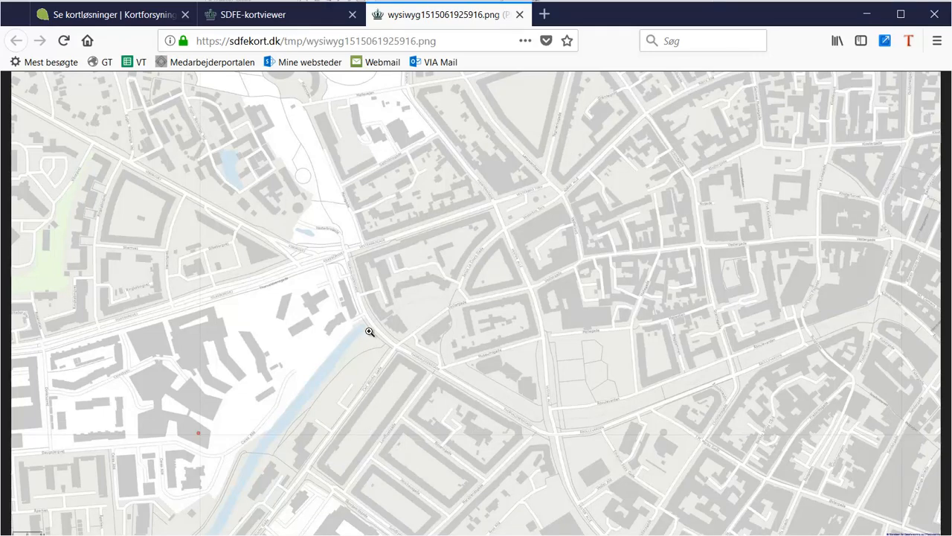
Step: Save the exported map image as a PNG in the Overførsler folder under its suggested name
click(316, 381)
click(297, 350)
right_click(296, 350)
click(349, 396)
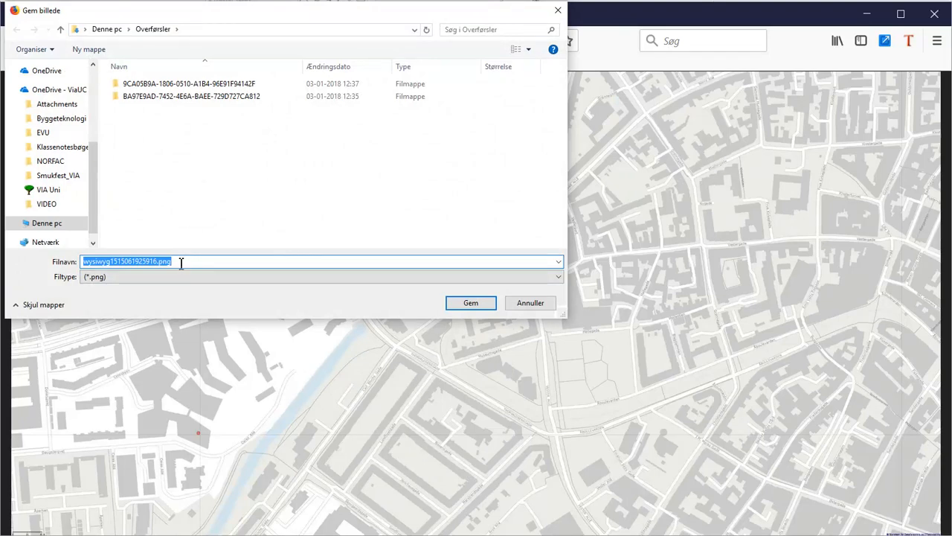
click(463, 301)
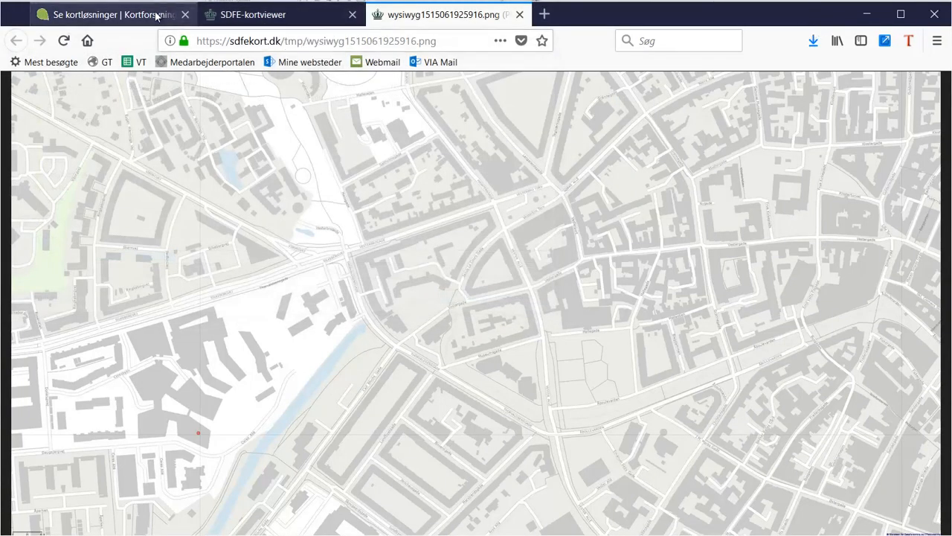
Step: Return to the Kortforsyningen site, go to Download af data, and open the DHM/Højdekurver product in the download service
click(311, 21)
click(134, 18)
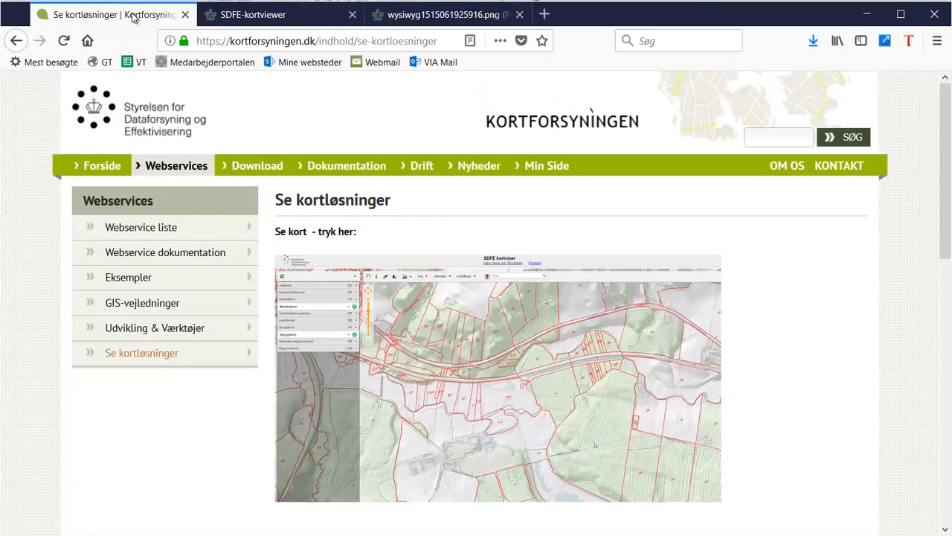
mouse_move(246, 170)
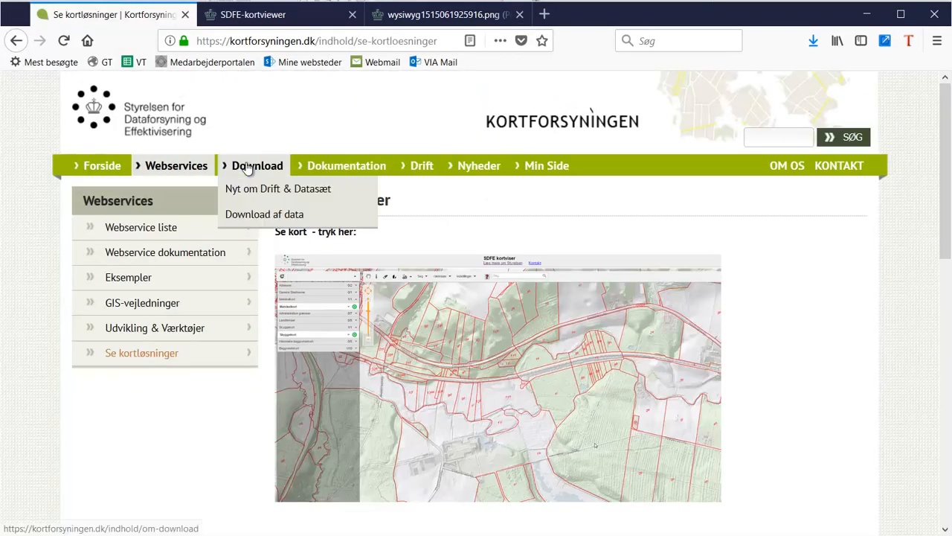
click(241, 218)
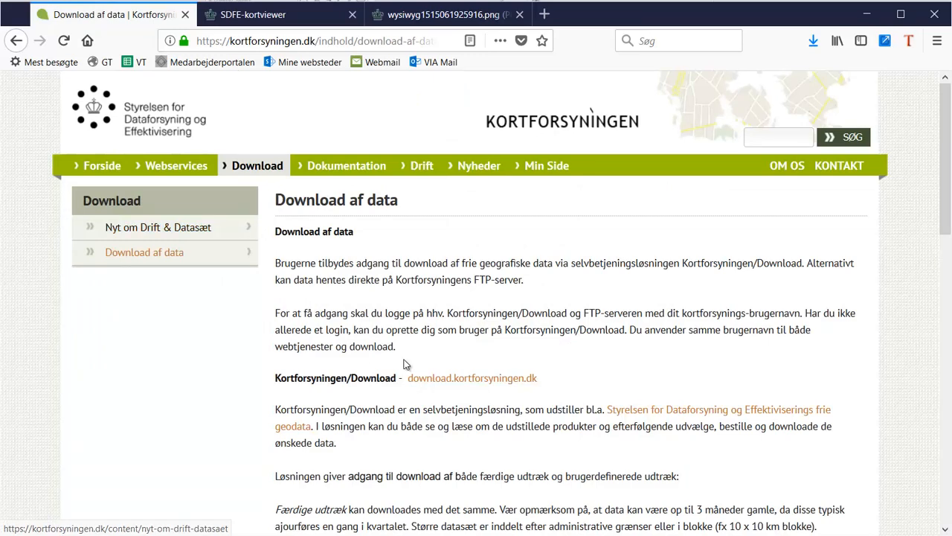
click(425, 380)
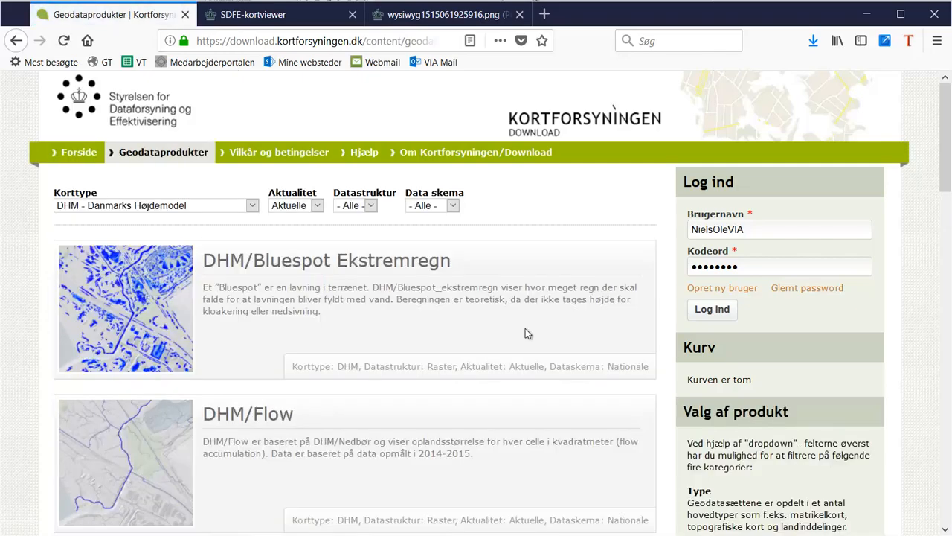
scroll(526, 329, down, 10)
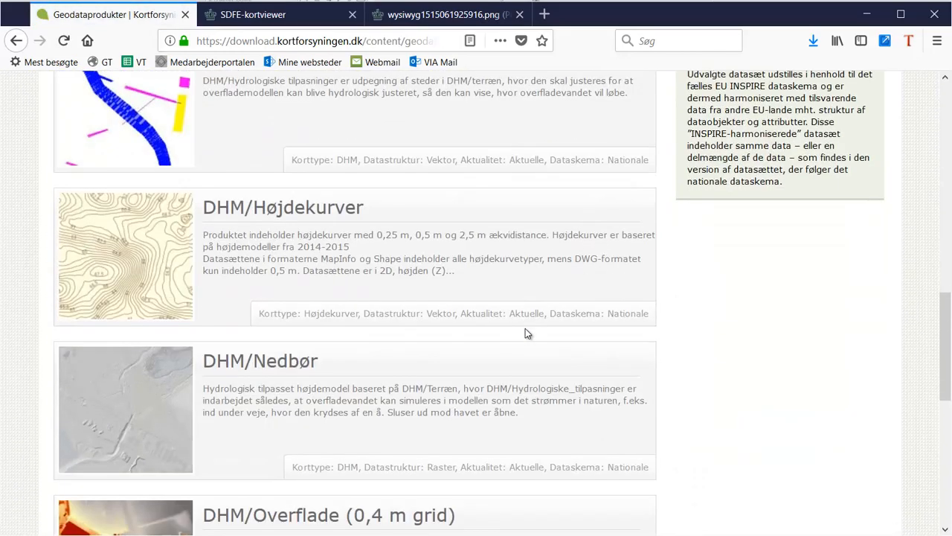
click(289, 213)
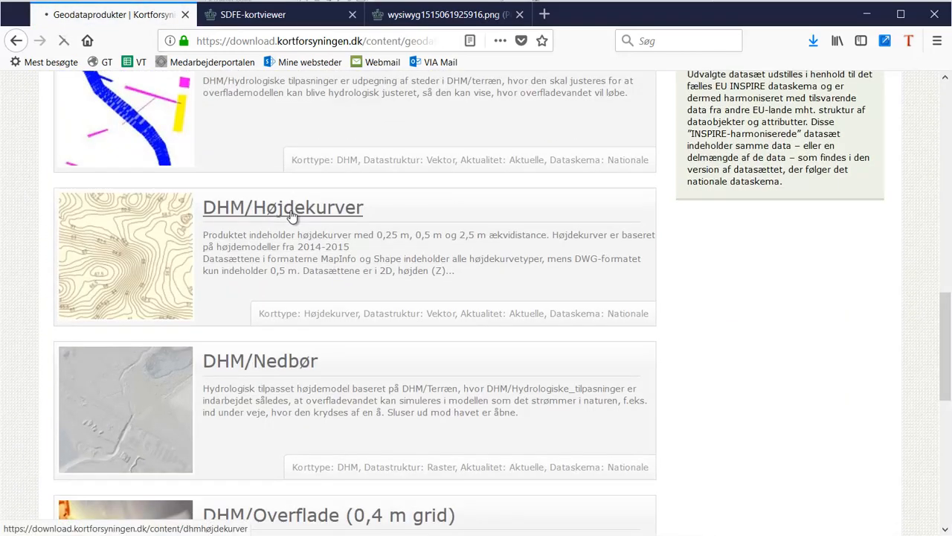
Step: Accept the ready-made 10 km blokke extract for DHM/Højdekurver and continue to the format settings
scroll(323, 272, down, 3)
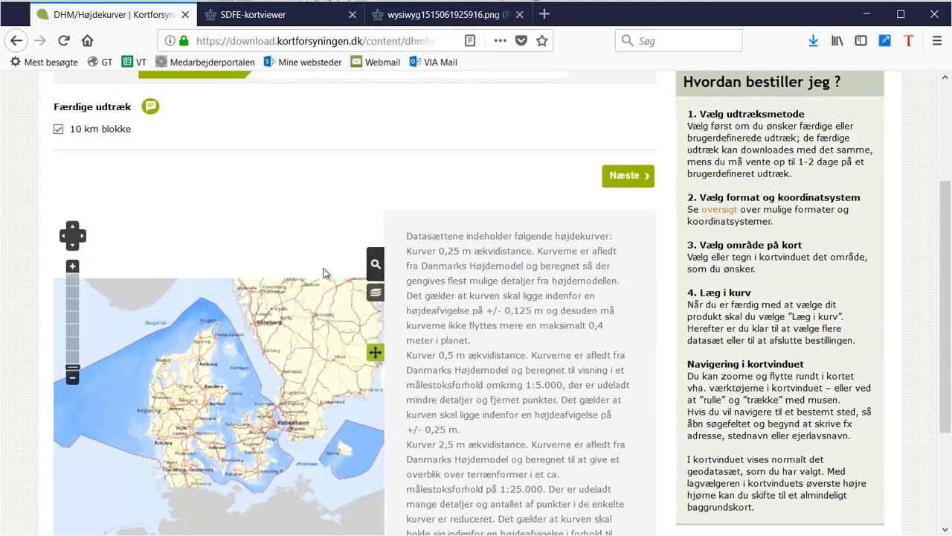
scroll(323, 273, up, 1)
scroll(358, 279, down, 1)
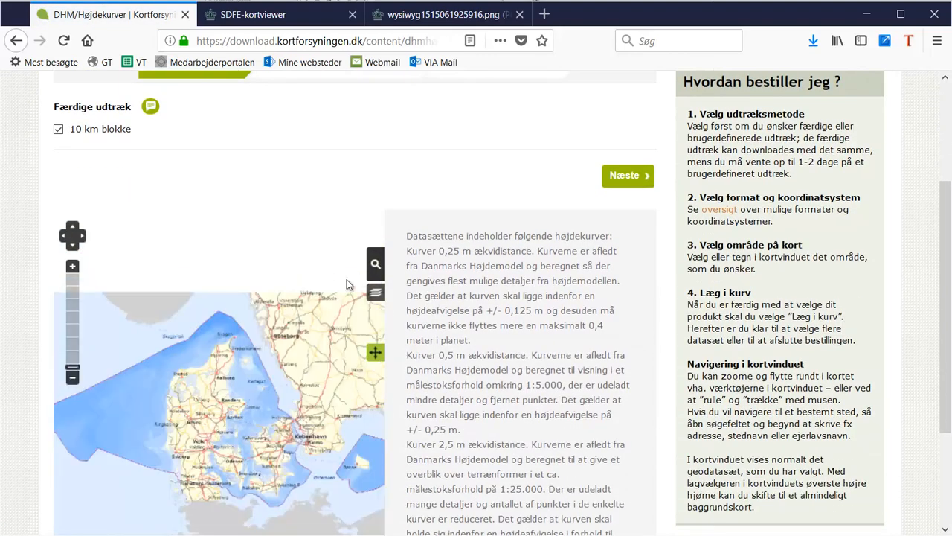
drag(225, 406, 260, 385)
scroll(254, 403, up, 1)
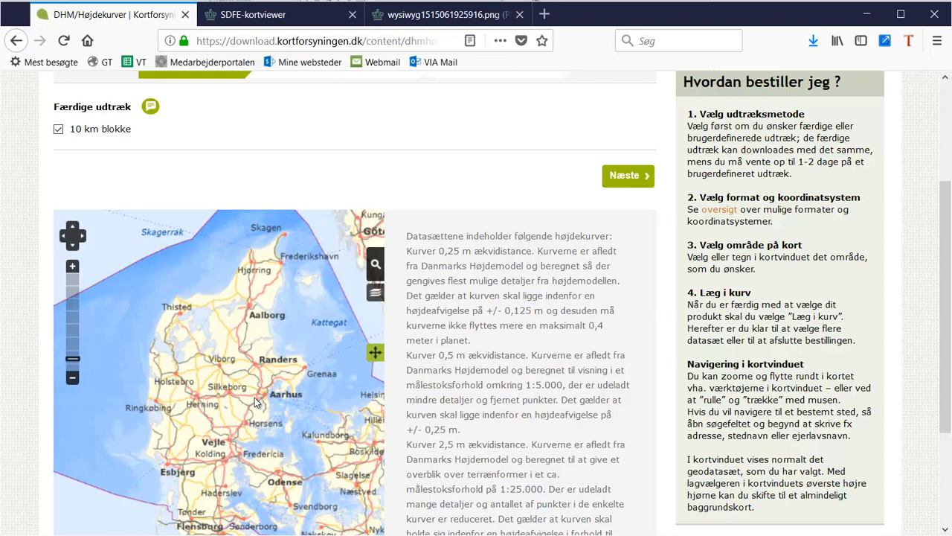
scroll(355, 186, up, 2)
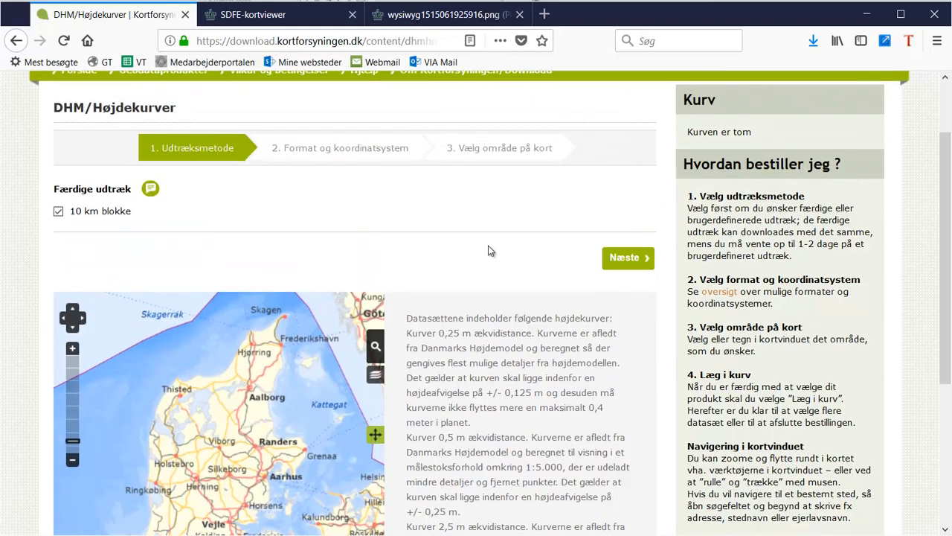
click(615, 261)
Step: Set the contour data format to DWG (AutoCAD), keep UTM32-ETRS89, and continue to the area selection
click(132, 210)
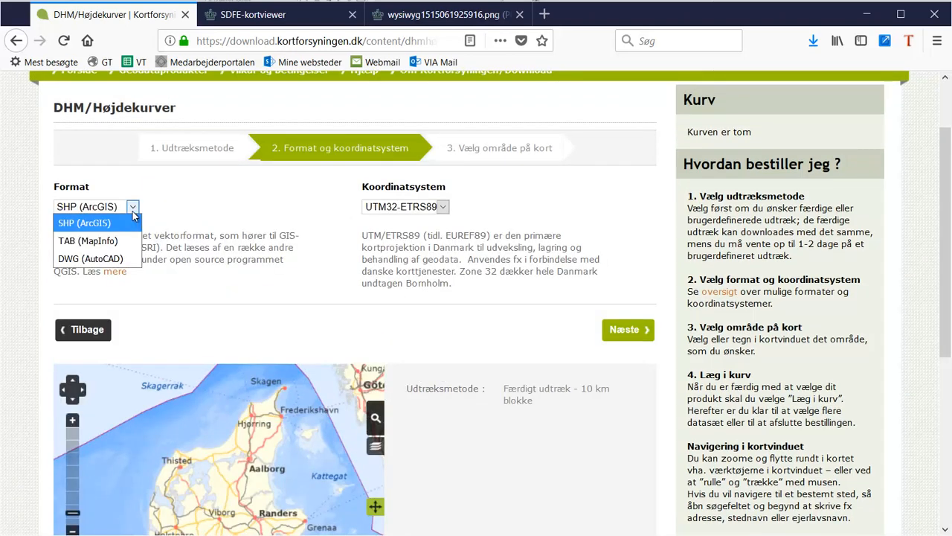
click(111, 259)
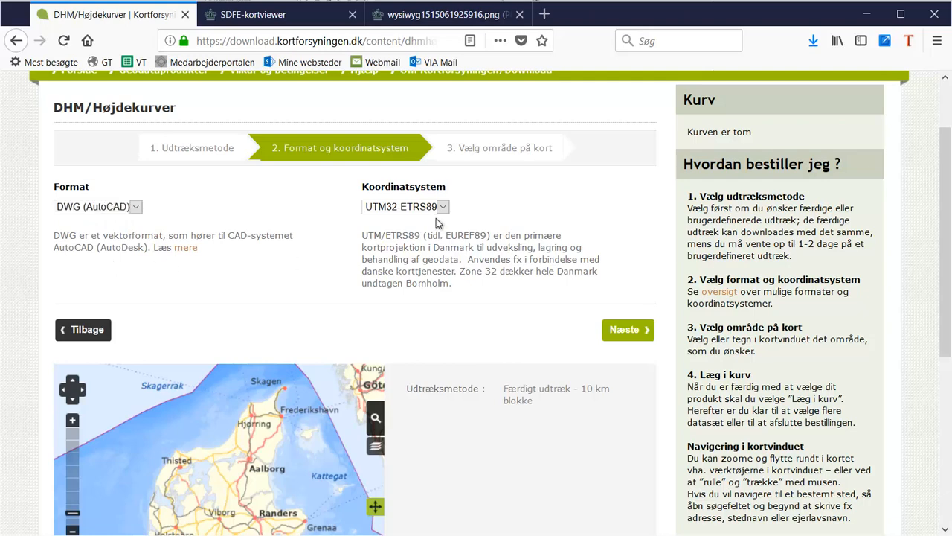
click(622, 330)
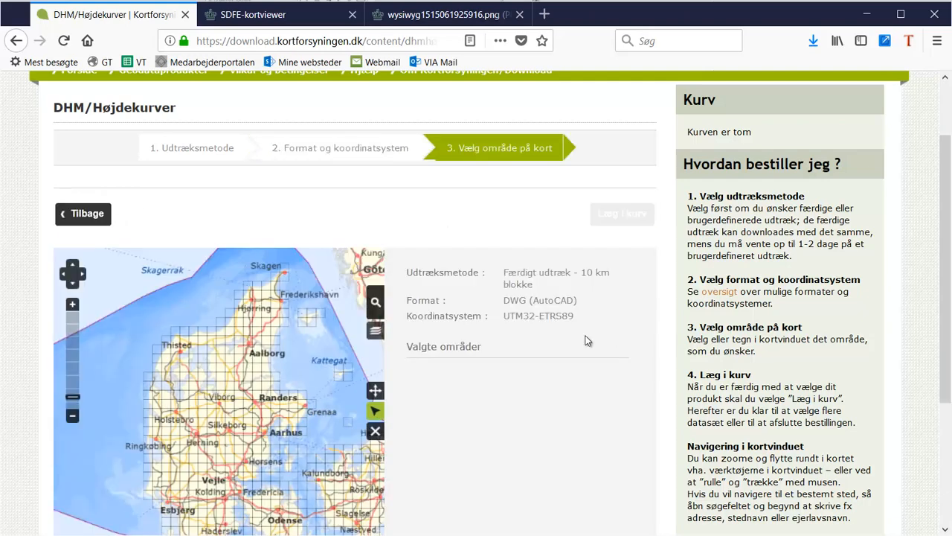
Step: Select the 10 km block covering Aarhus, file 622_57_DWG_UTM32-EUREF89.zip, and add it to the cart
scroll(269, 439, up, 3)
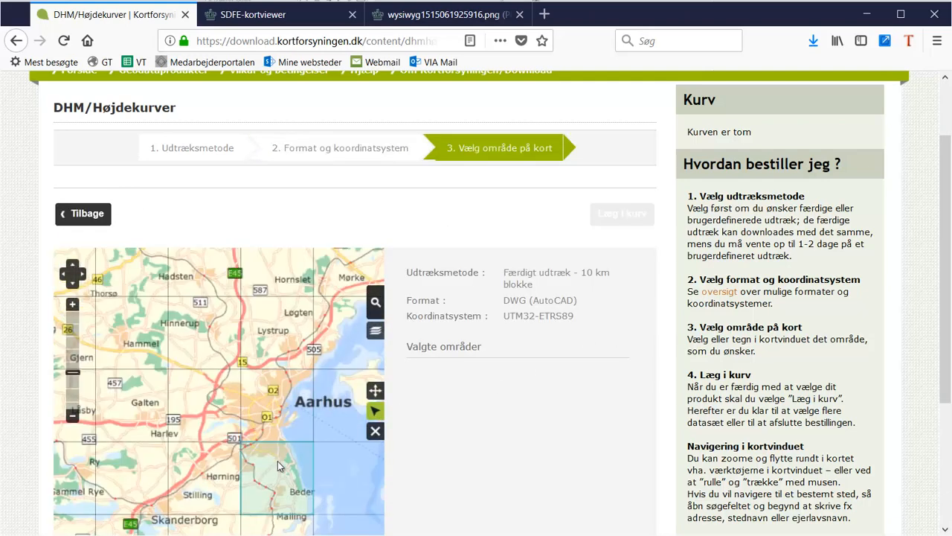
scroll(296, 432, up, 1)
click(274, 400)
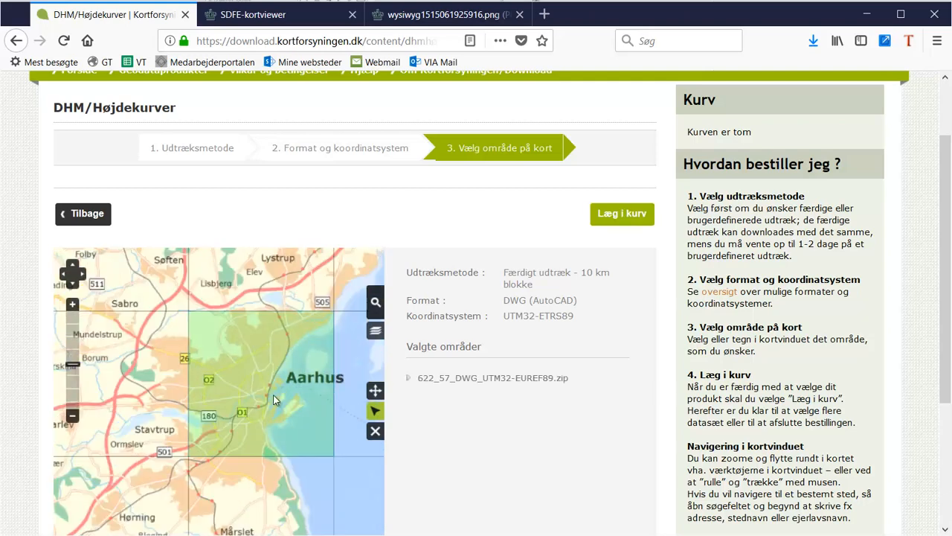
click(612, 213)
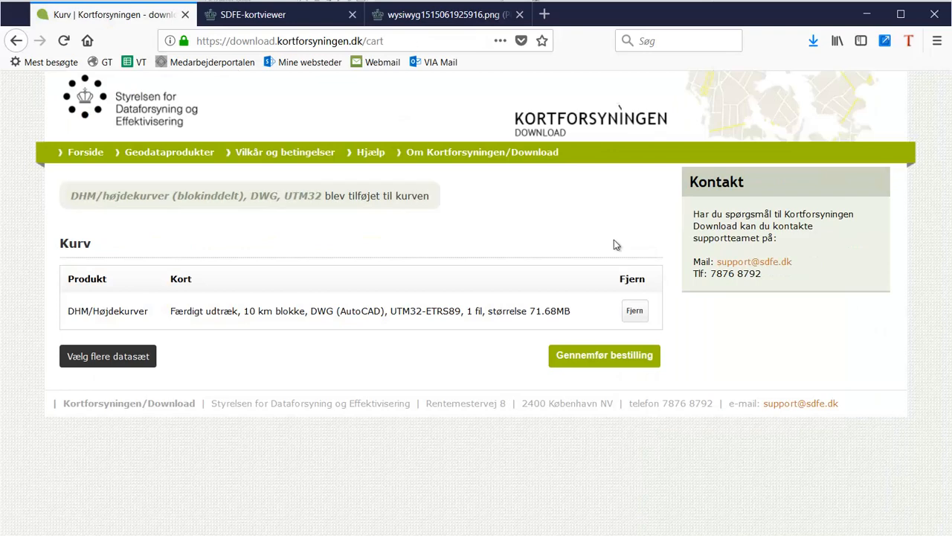
Step: Complete the order with the prefilled login and save the 622_57_DWG_UTM32-EUREF89.zip download to disk
click(573, 362)
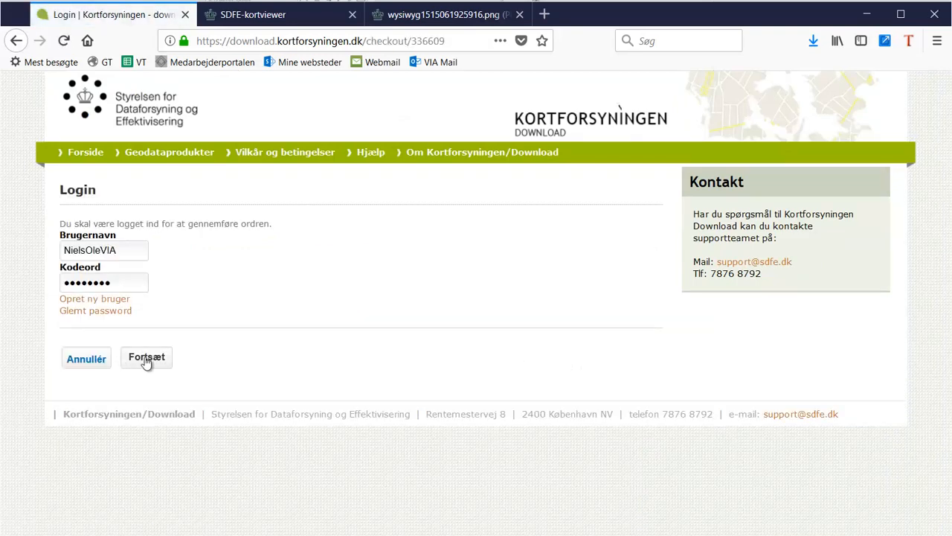
click(151, 361)
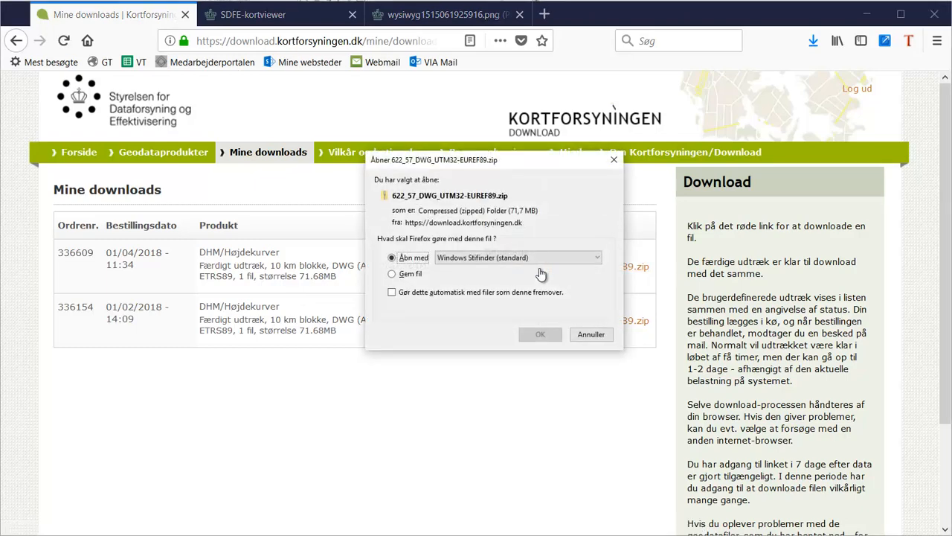
click(415, 275)
click(527, 337)
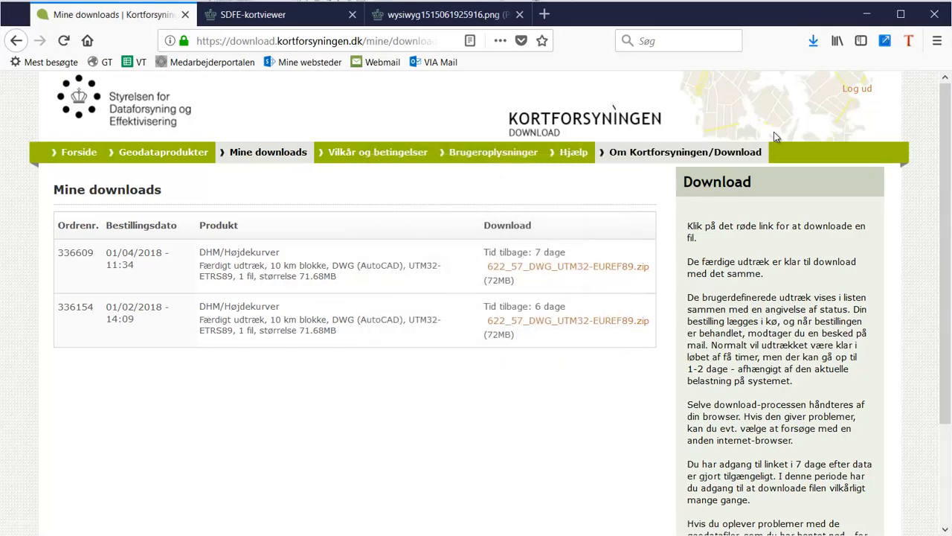
Step: Open the folder containing the downloaded 622_57_DWG_UTM32-EUREF89.zip and extract the archive there
click(813, 43)
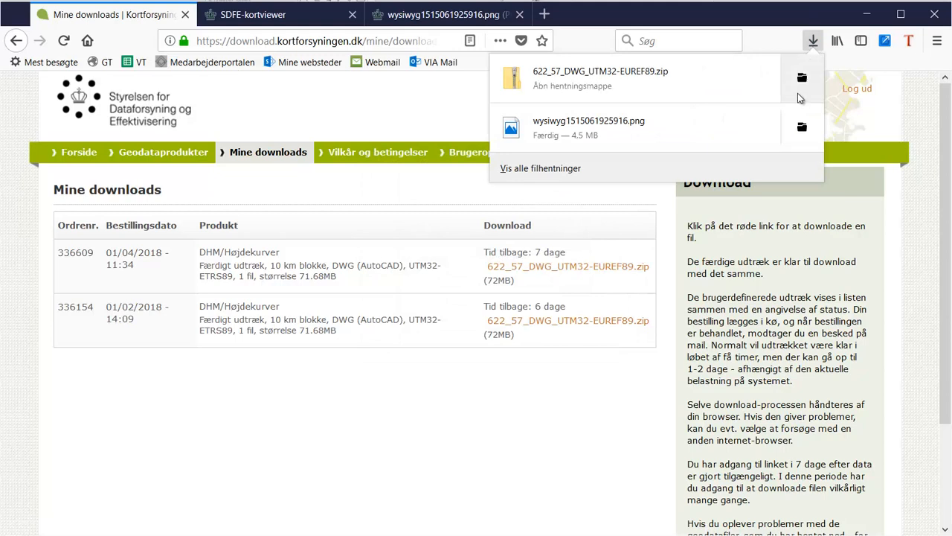
click(801, 79)
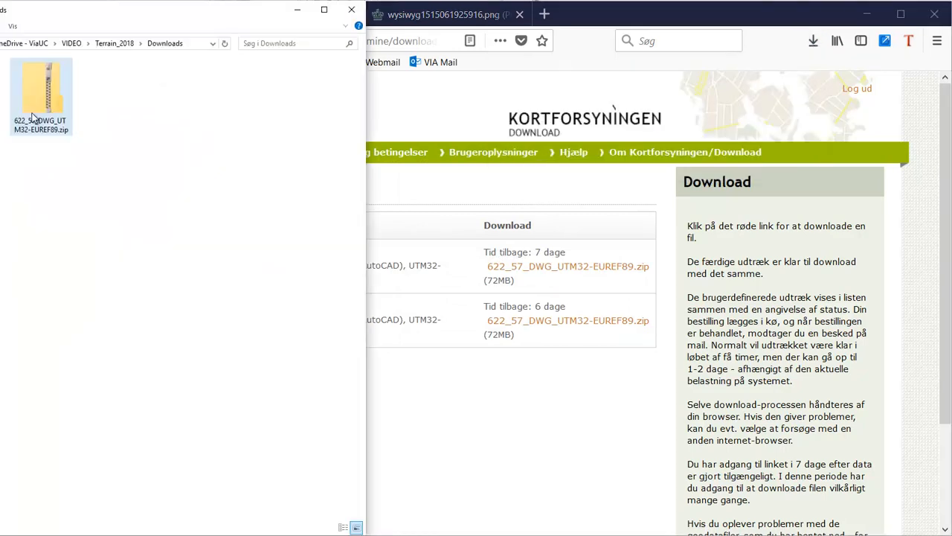
click(42, 93)
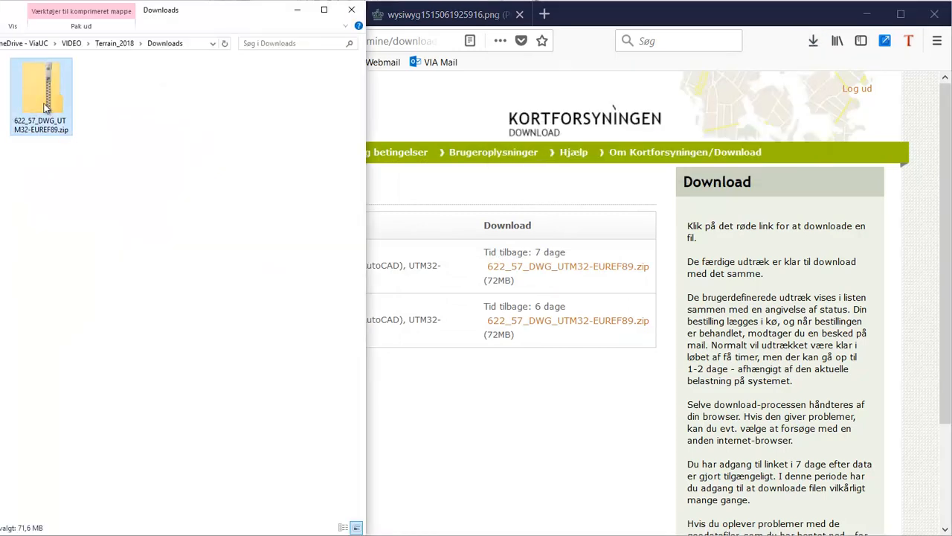
click(89, 31)
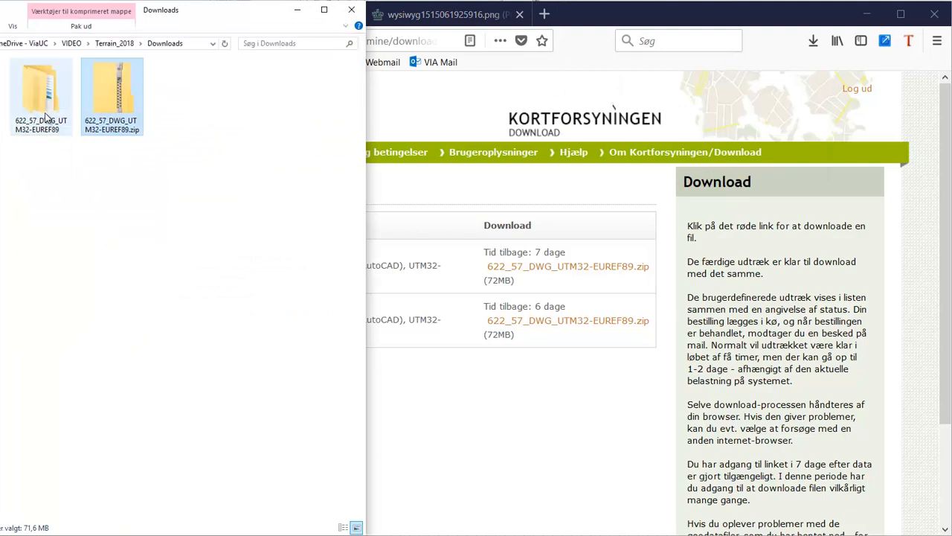
Step: Open HOEJDE.dwg from the extracted HOEJDE folder in AutoCAD, making it the default app for .dwg files and accepting the foreign DWG
double_click(44, 107)
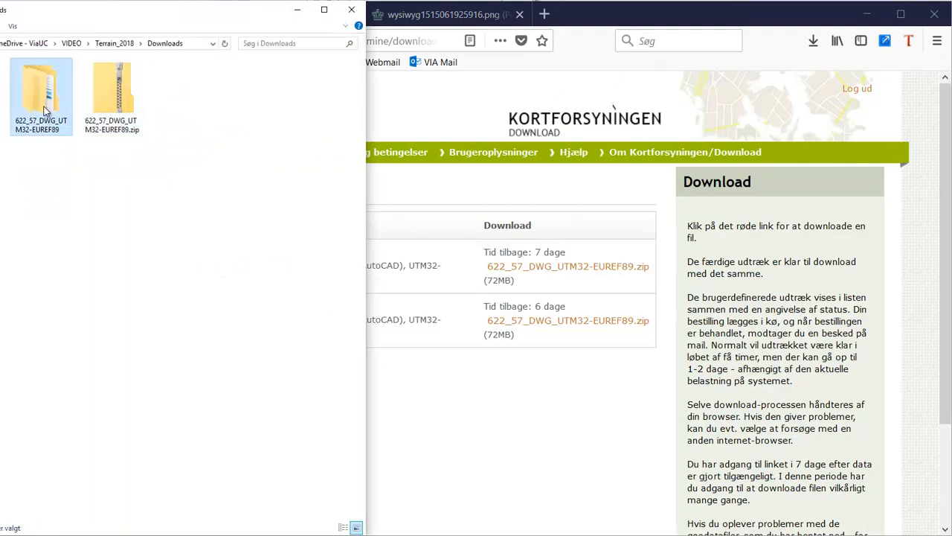
double_click(57, 81)
double_click(56, 81)
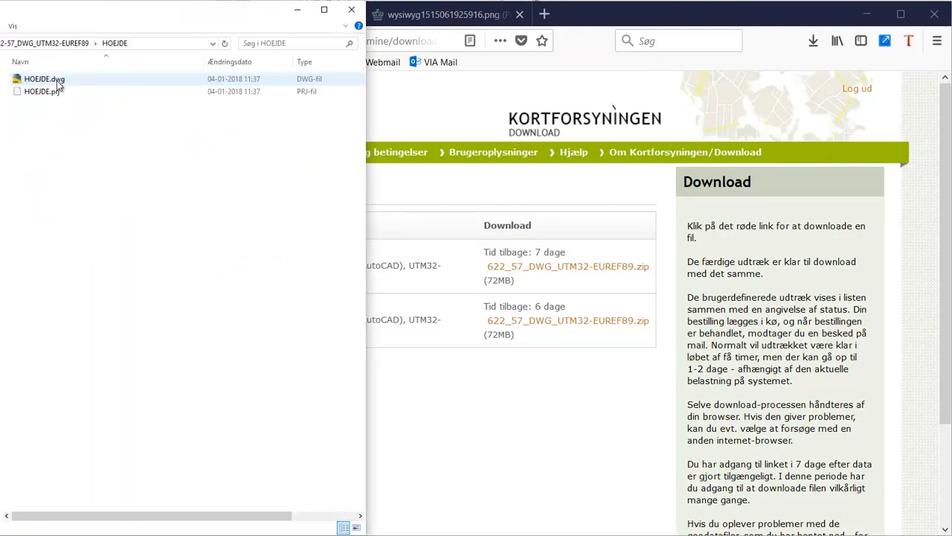
double_click(56, 80)
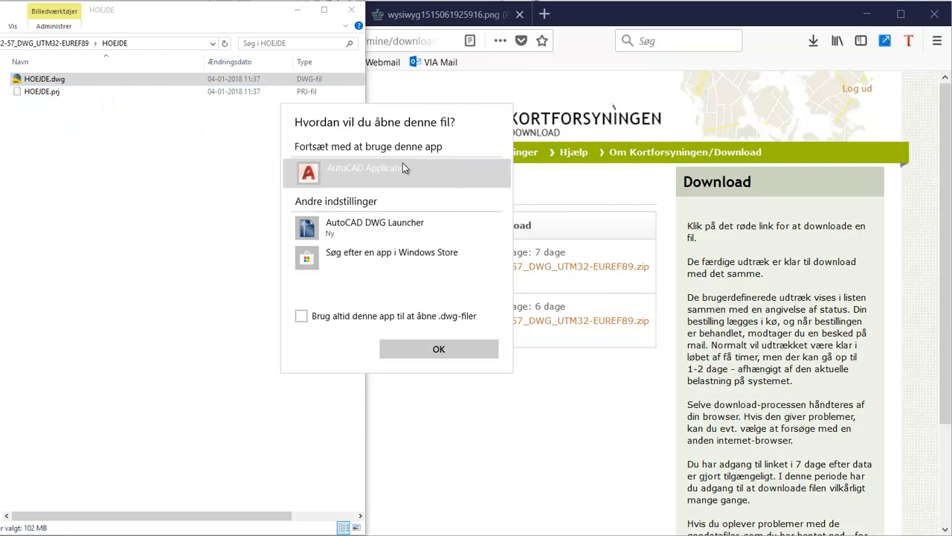
click(301, 316)
click(437, 350)
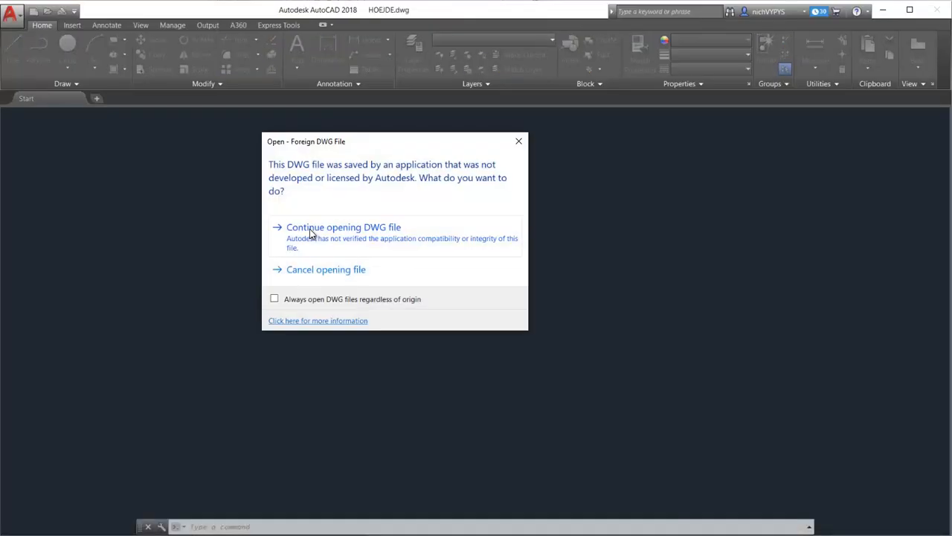
click(310, 230)
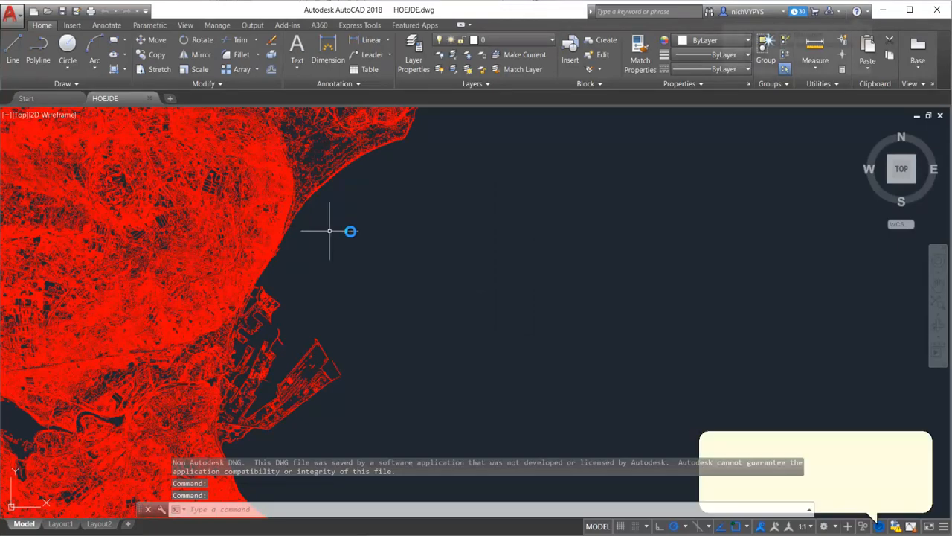
drag(378, 239, 443, 241)
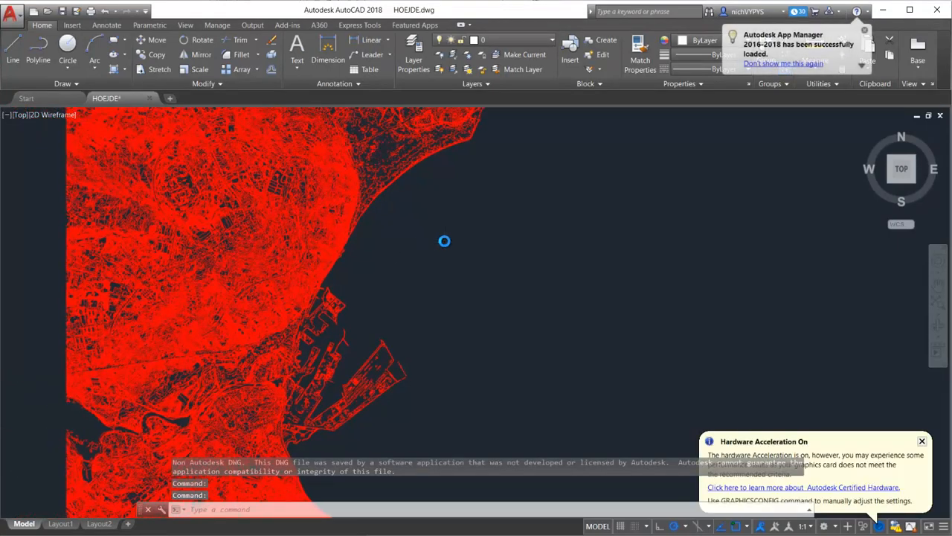
scroll(444, 241, down, 3)
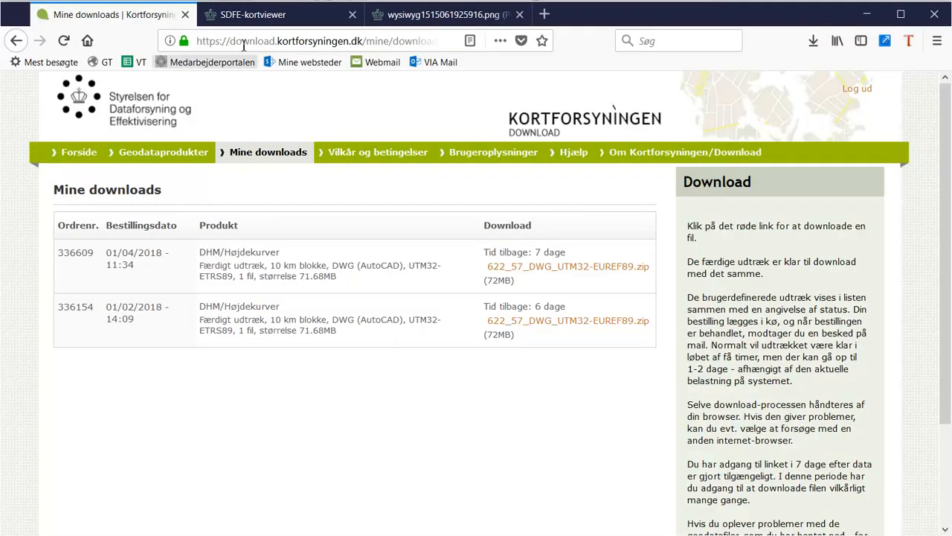
Step: Switch to the SDFE map viewer in the browser, close the map export dialog, and examine the 1 km and 10 km UTM grids around Ceres
click(253, 15)
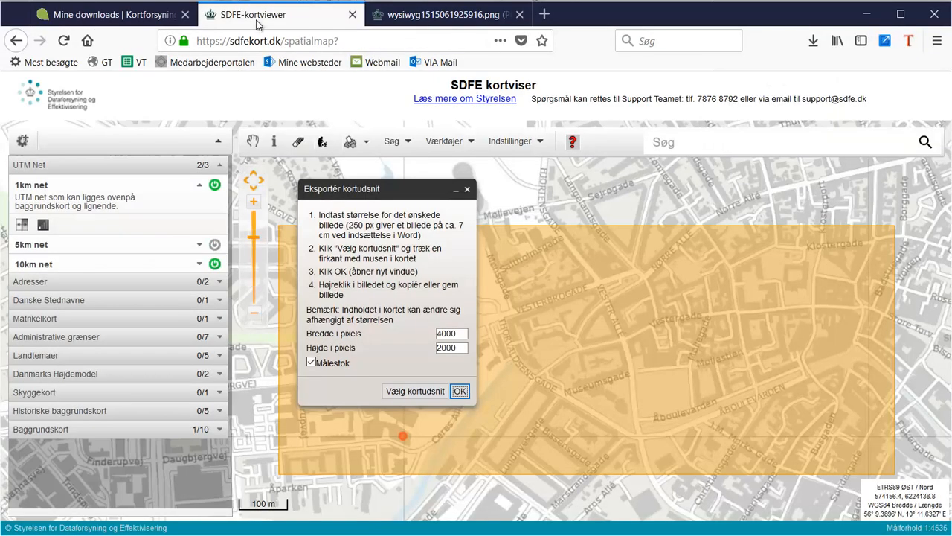
click(469, 188)
scroll(480, 253, down, 3)
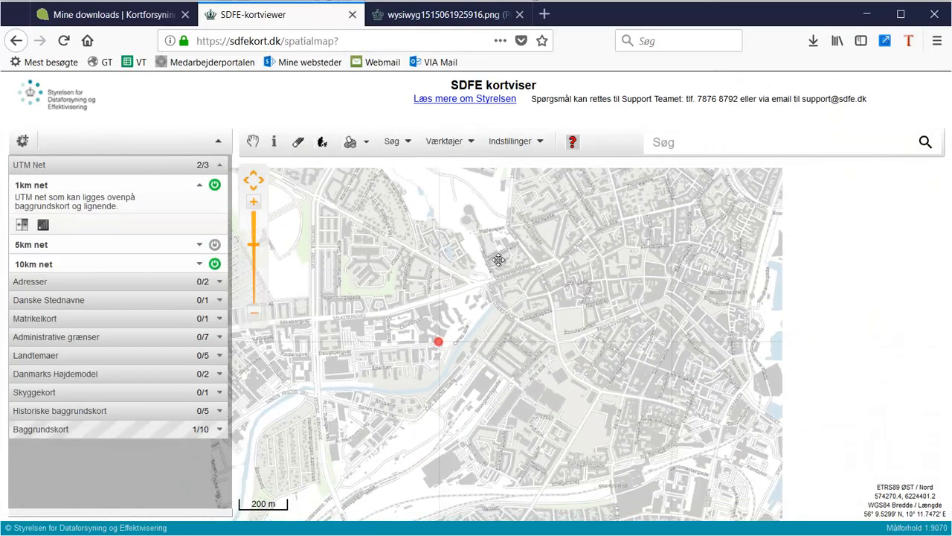
scroll(502, 296, down, 1)
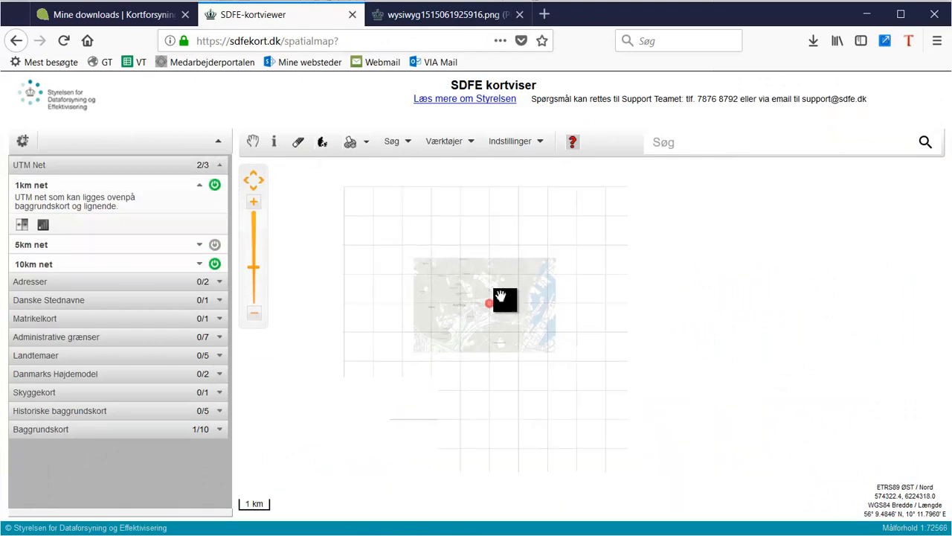
click(214, 186)
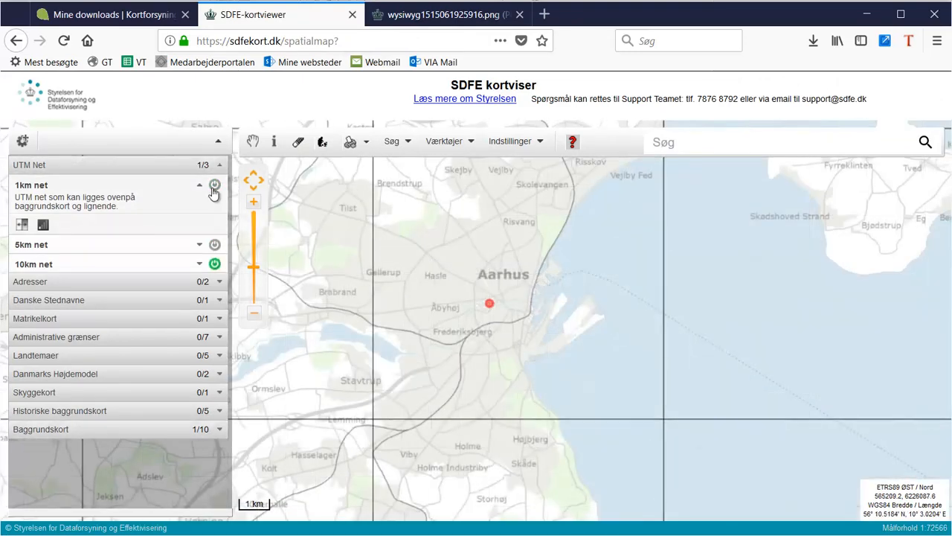
click(213, 187)
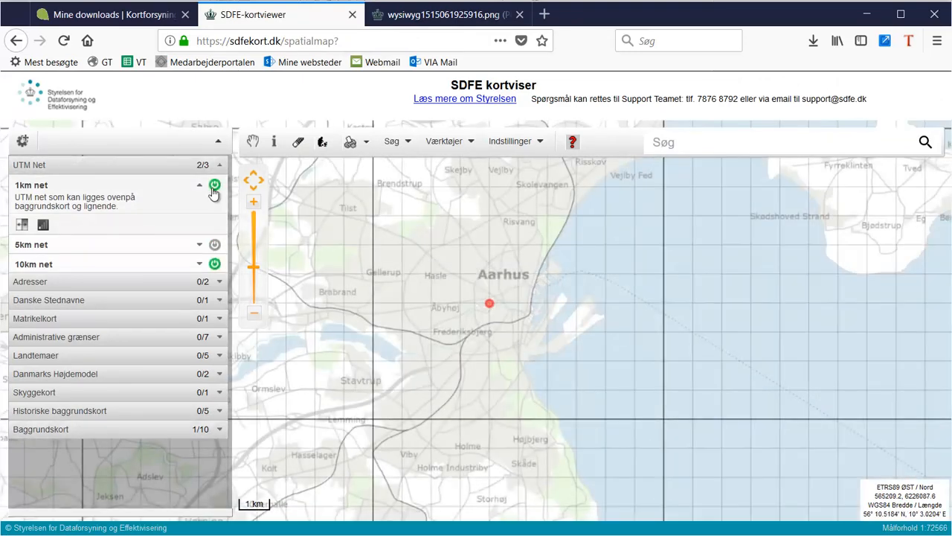
scroll(496, 308, up, 2)
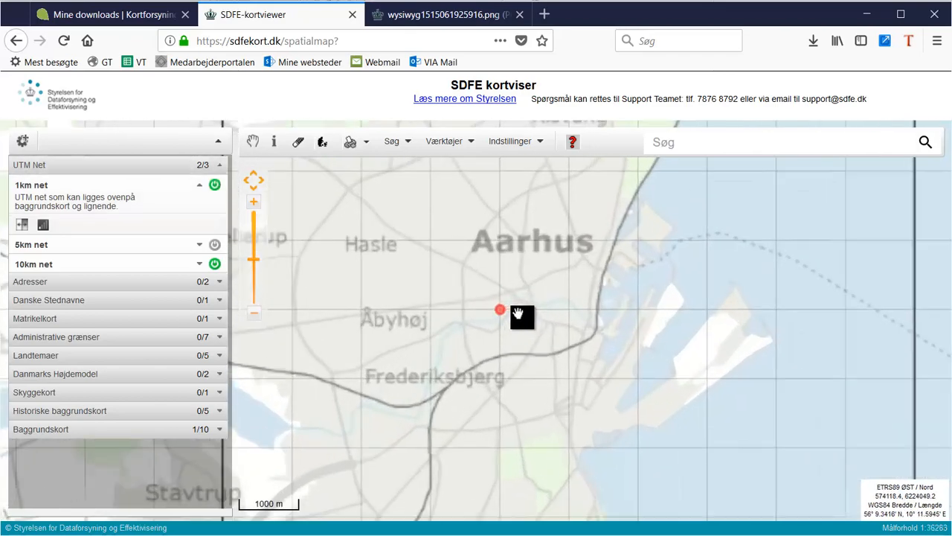
scroll(519, 314, up, 1)
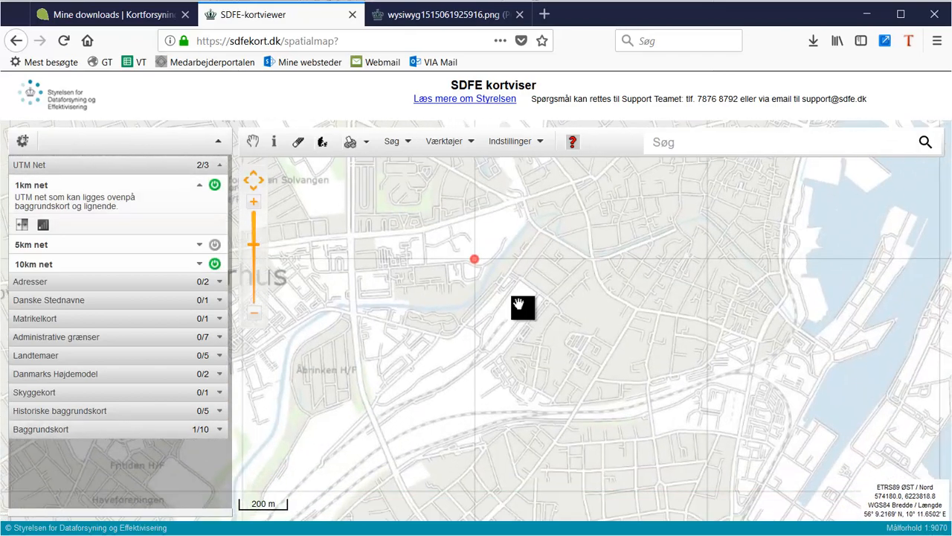
scroll(519, 309, down, 1)
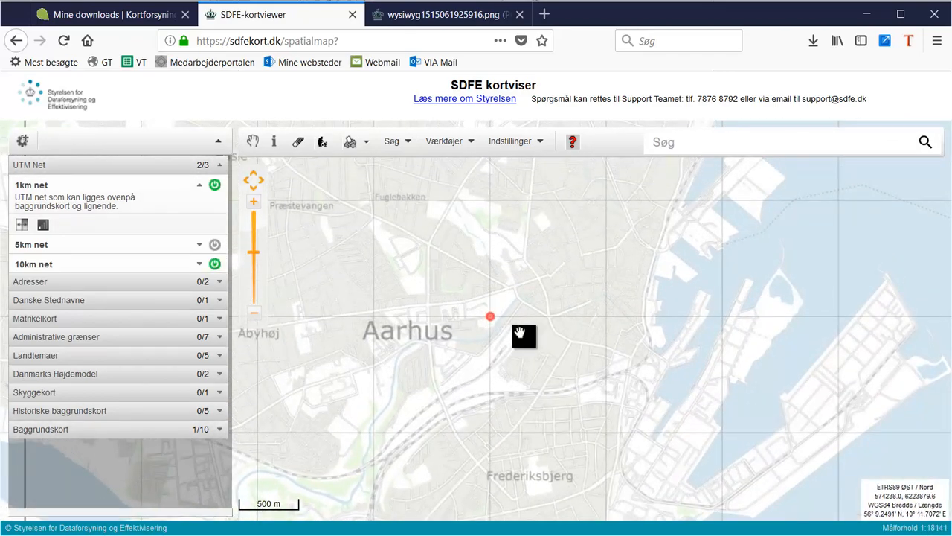
Step: Query the coordinates at the 1 km grid intersection by the Ceres site and select the UTM zone 32N value
click(446, 143)
click(467, 199)
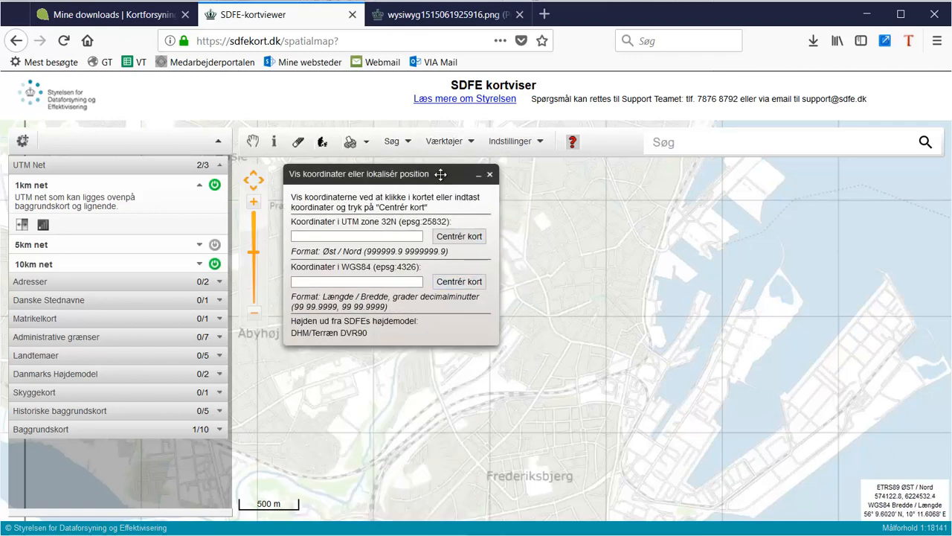
drag(418, 180, 278, 209)
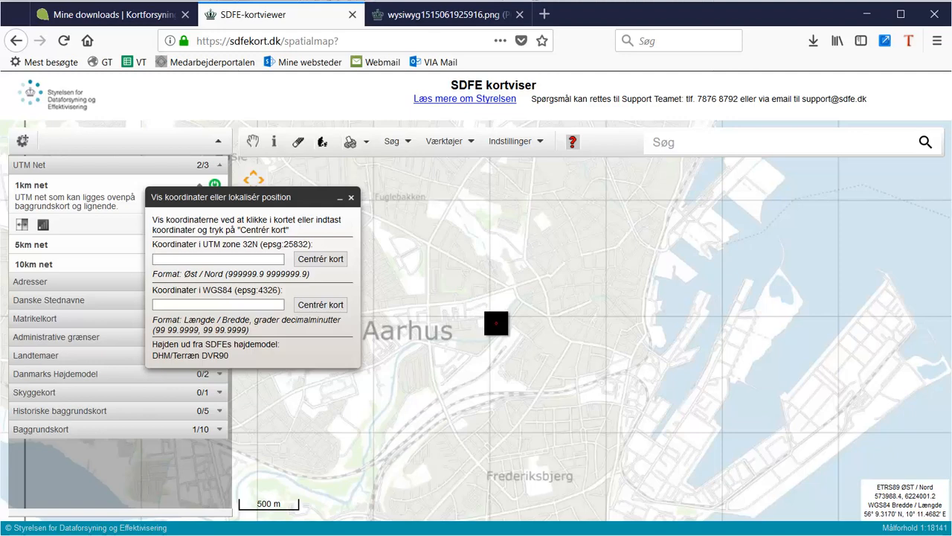
click(496, 323)
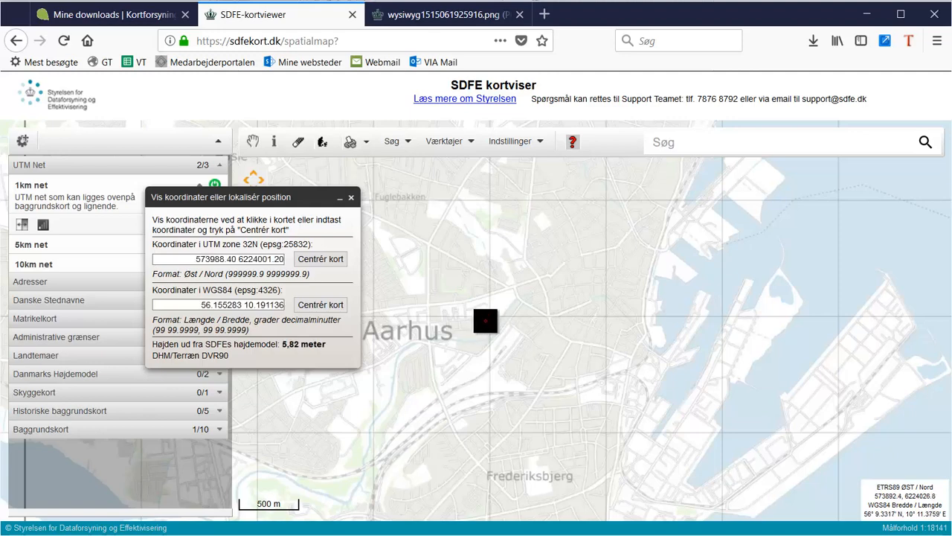
triple_click(266, 259)
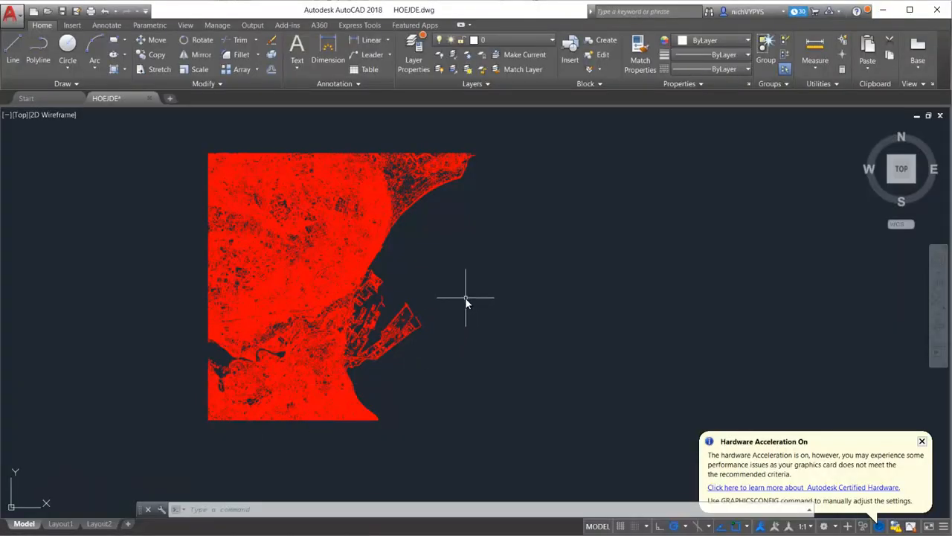
Step: In AutoCAD, turn Ortho on and draw a vertical line through the western part of the contour map, extending past both edges
click(13, 51)
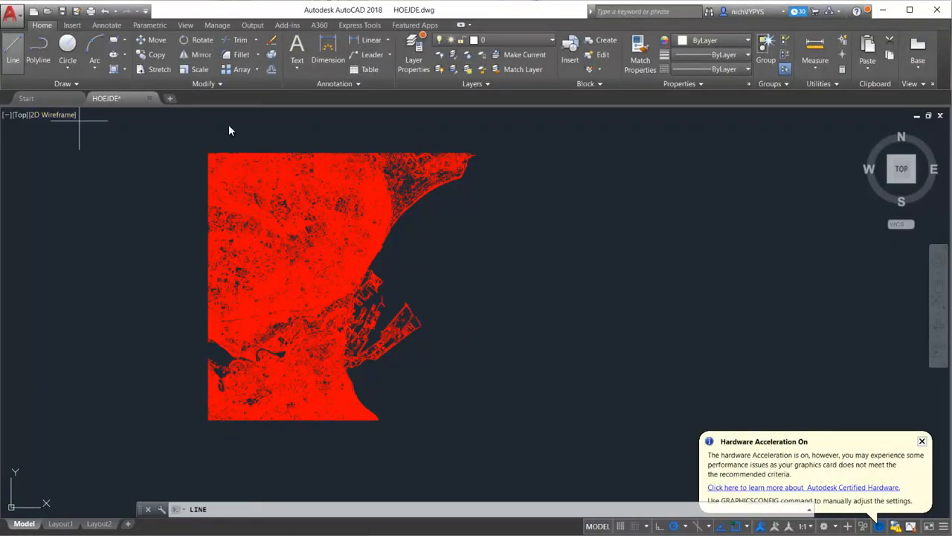
click(278, 128)
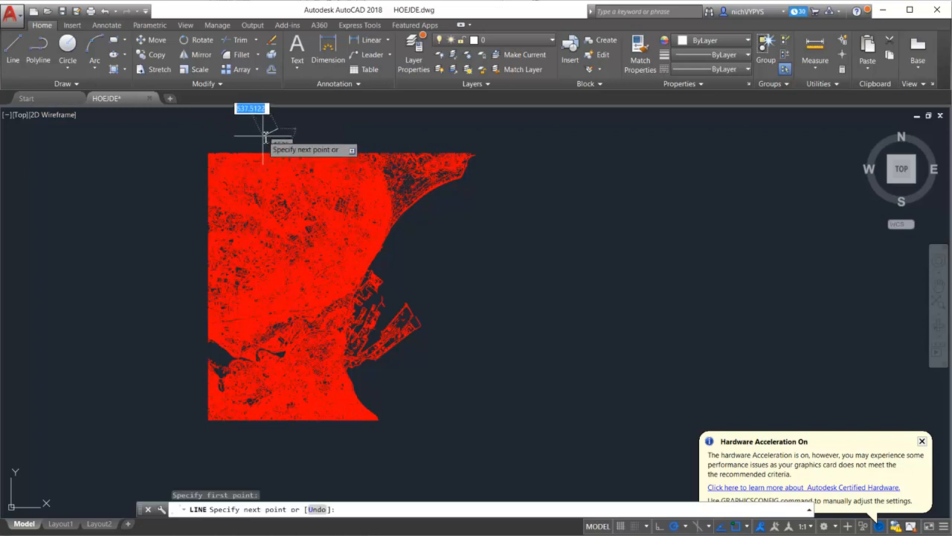
key(F8)
click(309, 450)
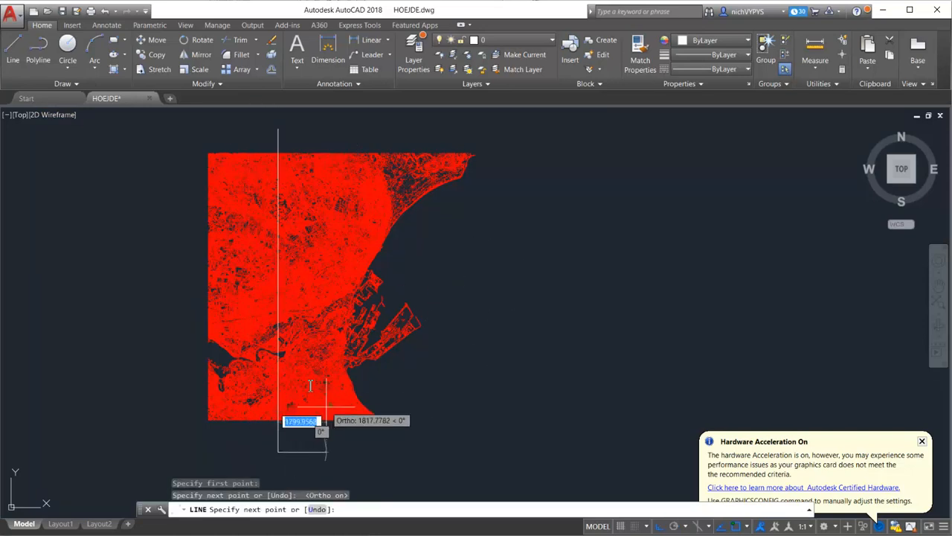
key(Escape)
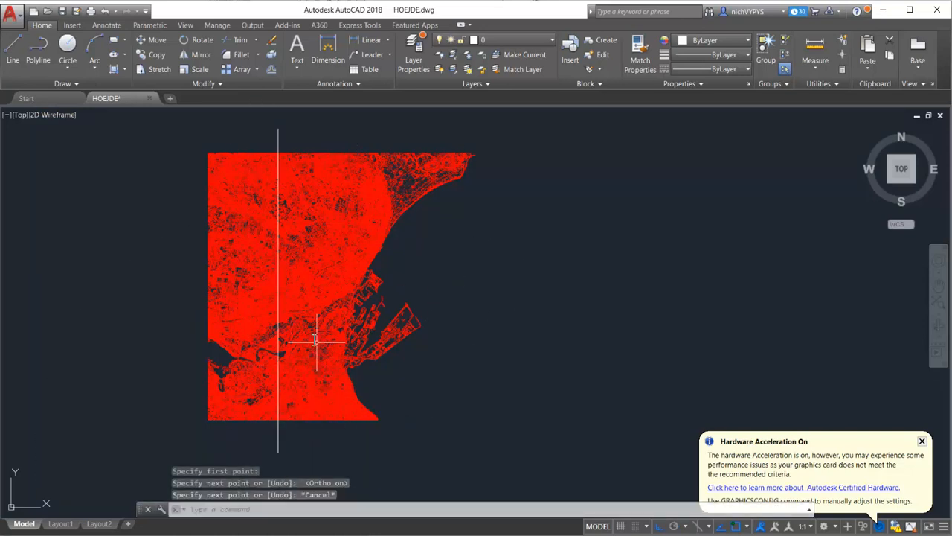
Step: Draw a horizontal line across the middle of the contour map, crossing the vertical line and extending beyond both sides
key(Return)
click(181, 295)
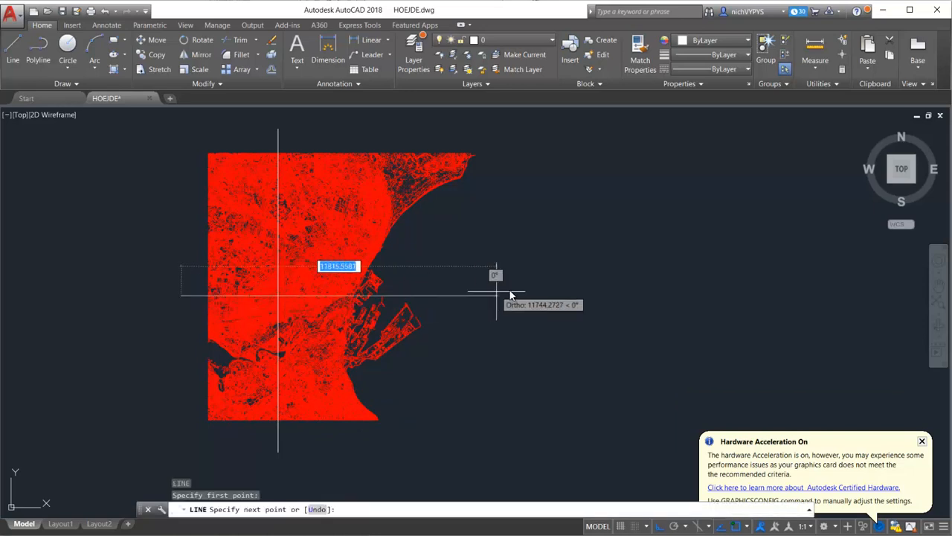
click(536, 290)
key(Escape)
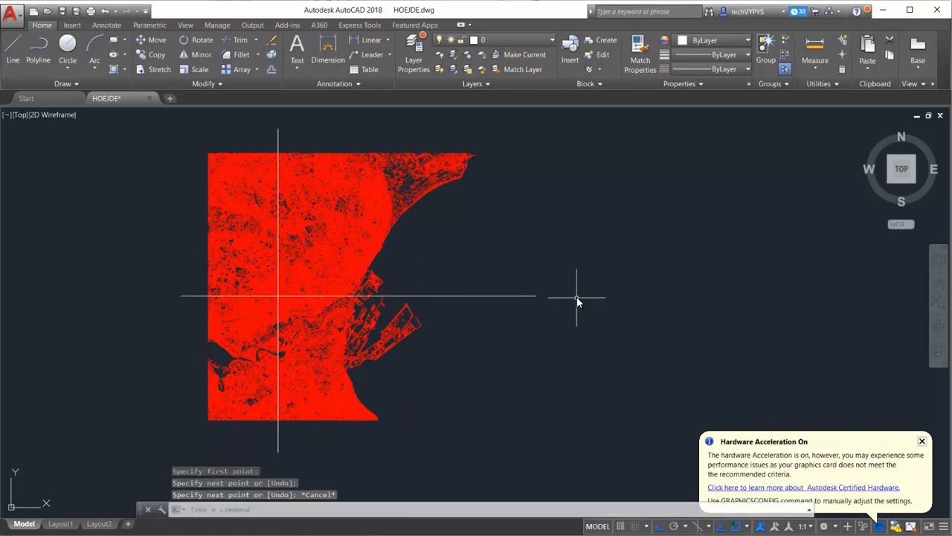
Step: Set both the start X and end X of the vertical line to 574000
click(279, 145)
right_click(279, 141)
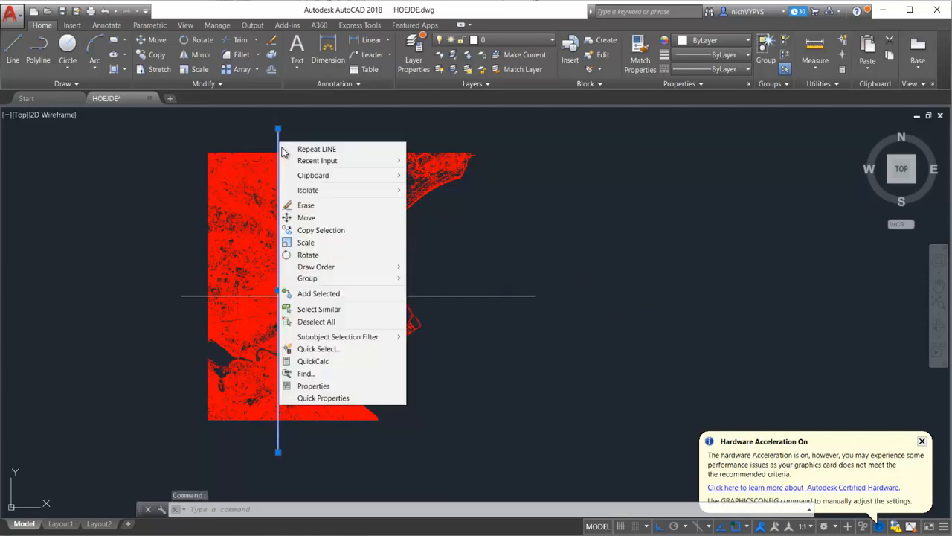
click(332, 383)
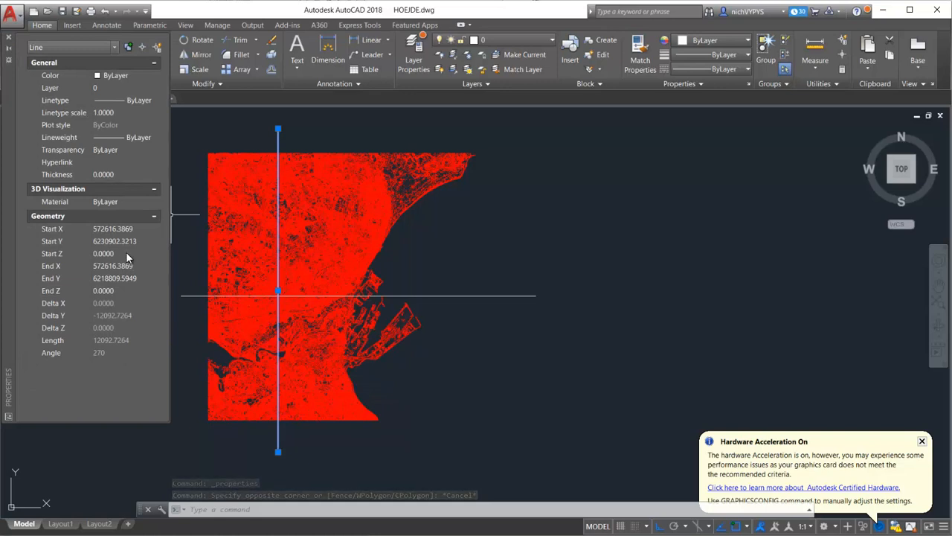
click(137, 229)
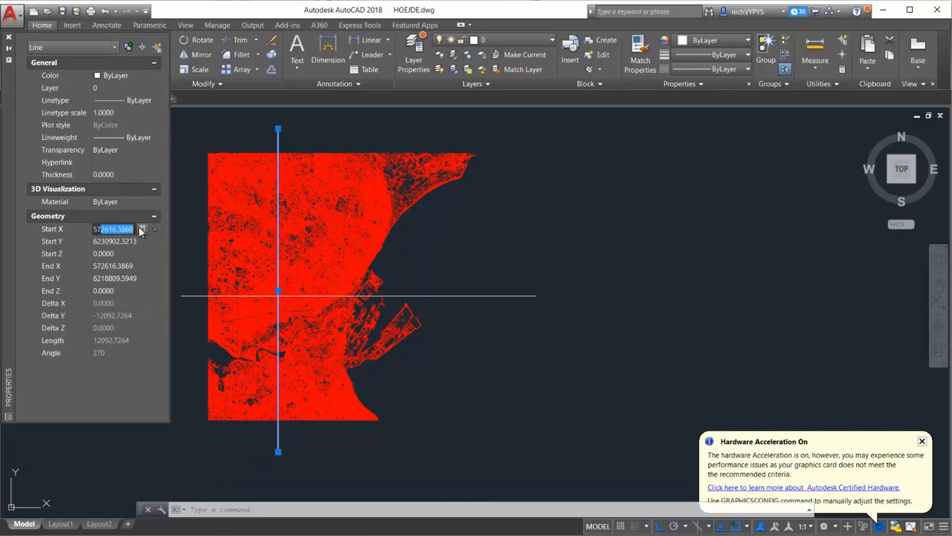
text(574000)
drag(126, 230, 45, 229)
key(ctrl+c)
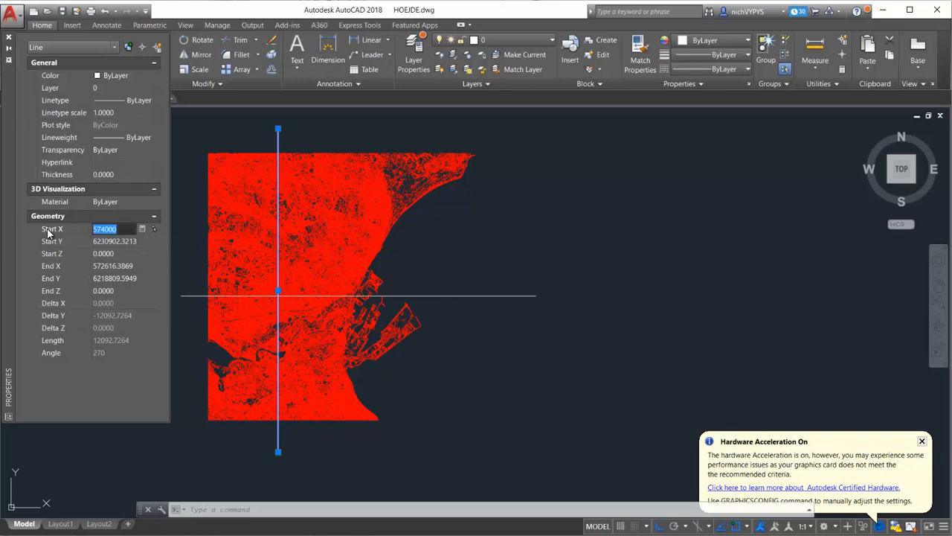
click(137, 267)
key(ctrl+v)
key(Return)
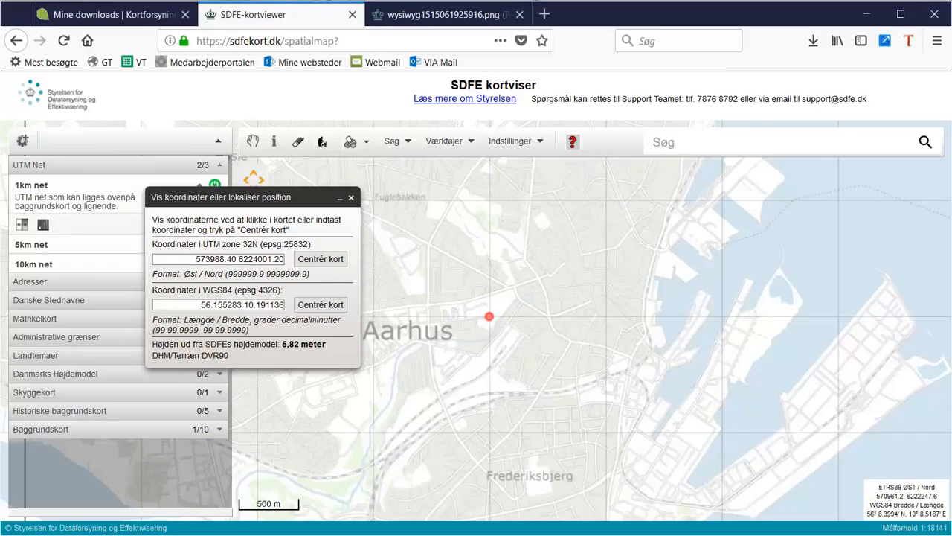
click(210, 259)
drag(209, 259, 239, 260)
text(4000)
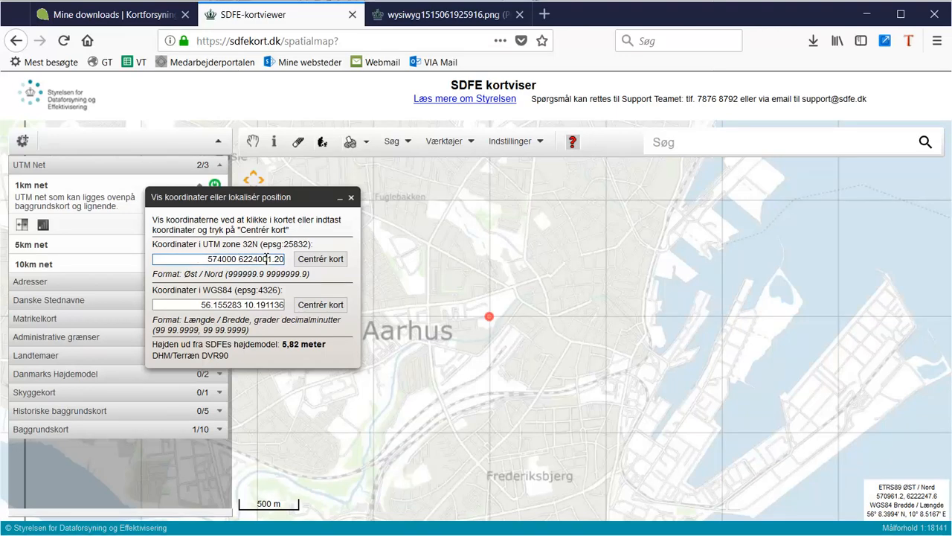
drag(265, 259, 286, 258)
text(00)
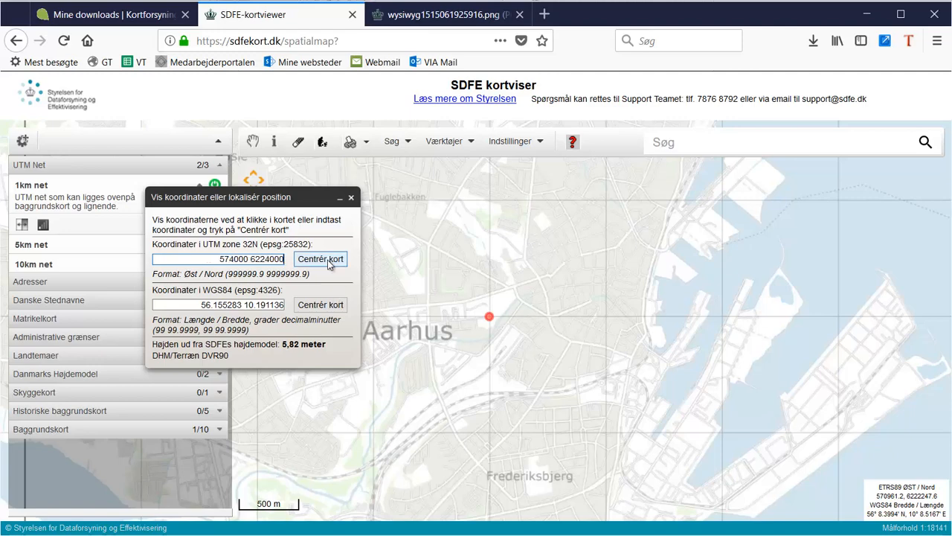
click(337, 259)
drag(255, 259, 291, 258)
key(ctrl+c)
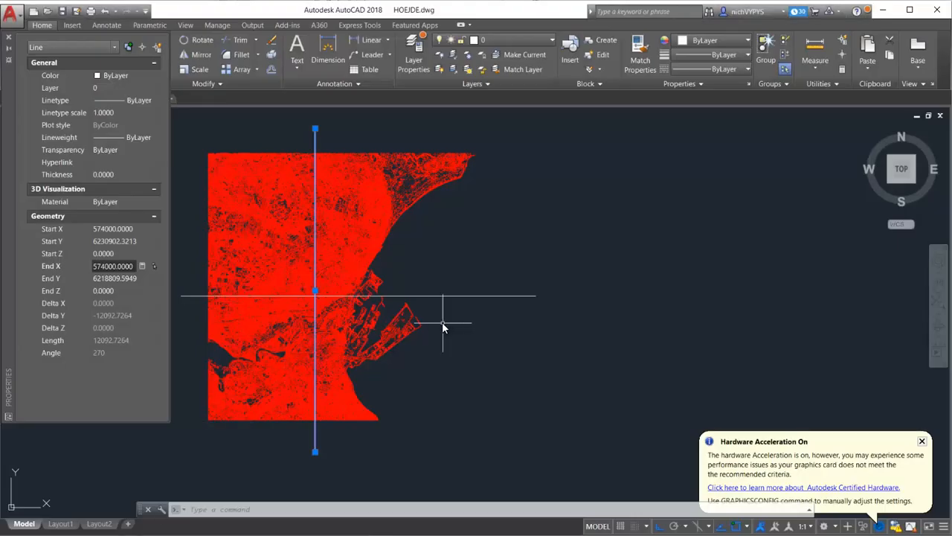
Step: Back in AutoCAD, set both the start Y and end Y of the horizontal line to 6224000
key(Escape)
key(Escape)
click(459, 295)
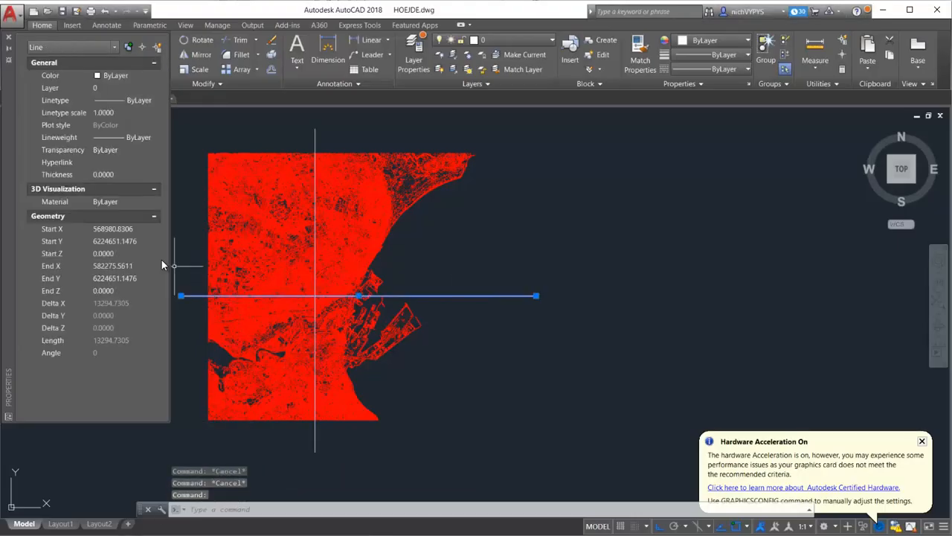
click(150, 241)
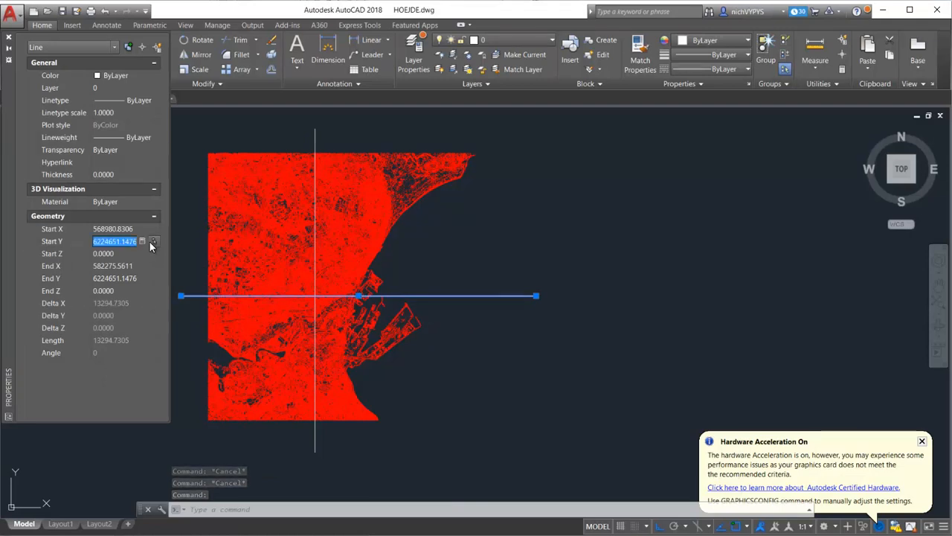
key(ctrl+v)
click(145, 279)
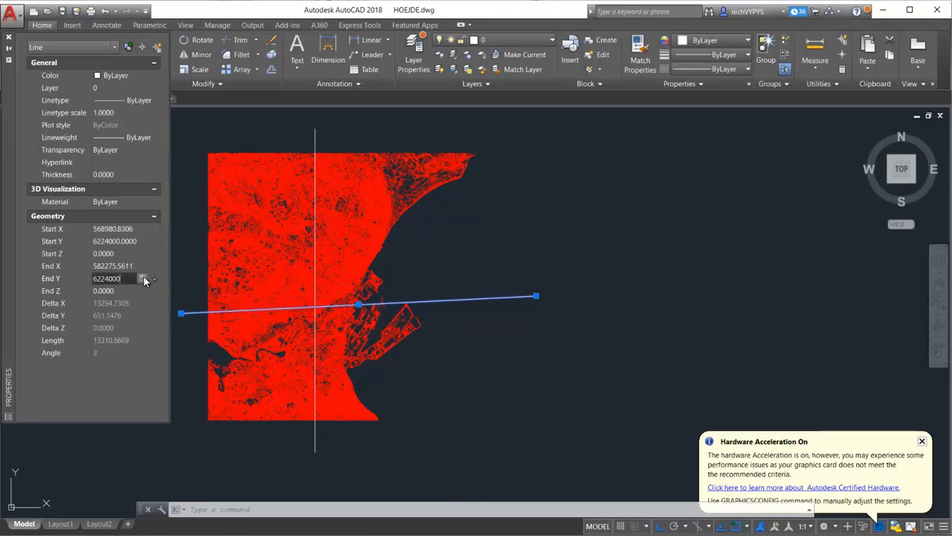
key(Tab)
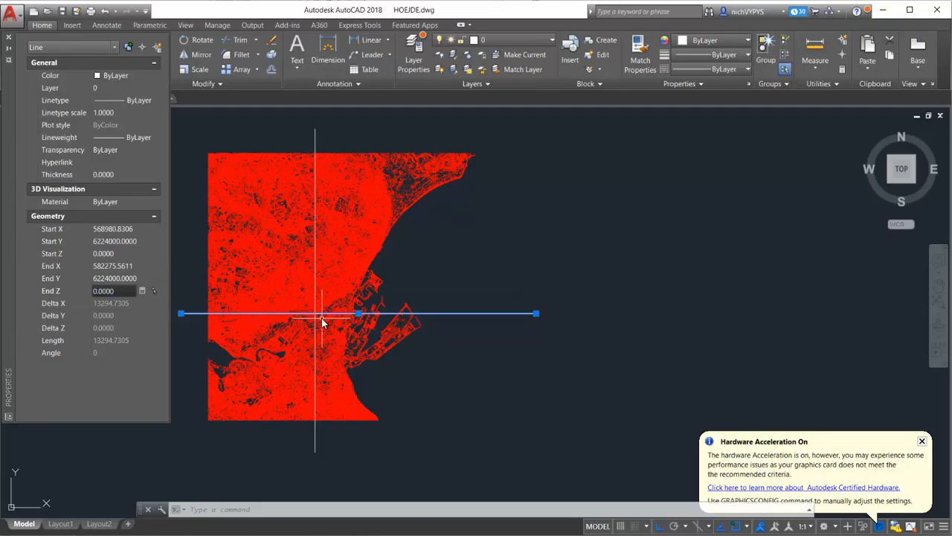
Step: Examine where the two reference lines cross among the contours around the Ceres site, and clear the selection
scroll(317, 312, up, 2)
scroll(317, 314, up, 10)
drag(326, 332, 387, 299)
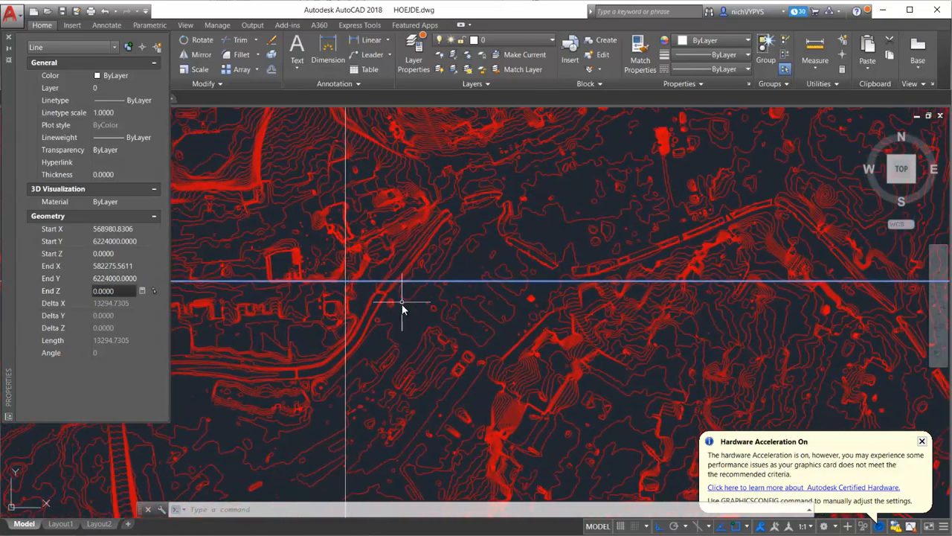
scroll(498, 315, down, 2)
scroll(498, 314, down, 2)
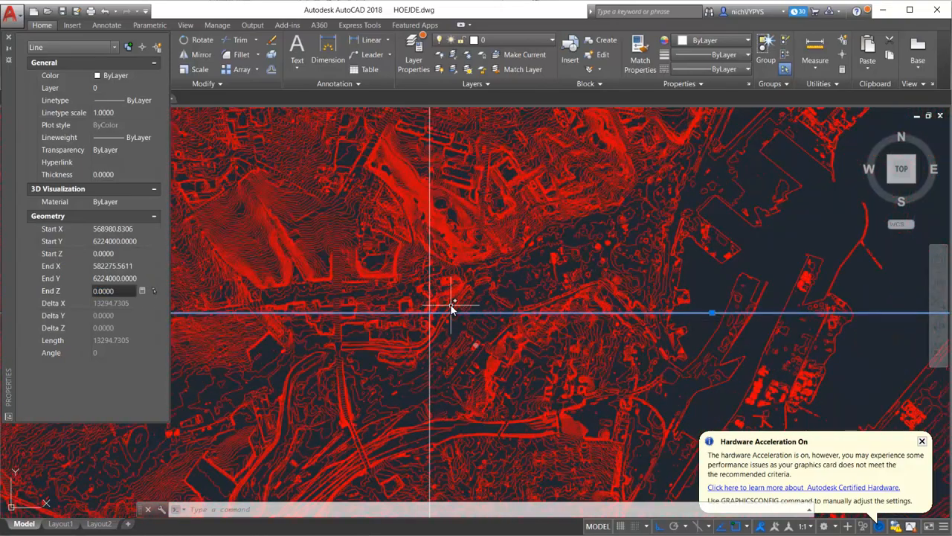
scroll(451, 309, down, 1)
scroll(451, 309, down, 3)
key(Escape)
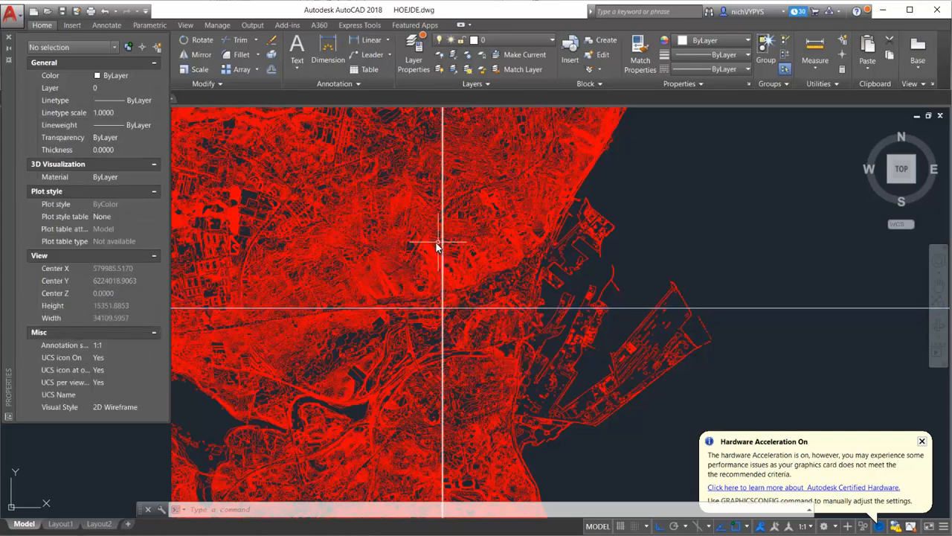
Step: Draw a small rectangle around the crossing of the reference lines to frame the Ceres site
text(rect)
key(Return)
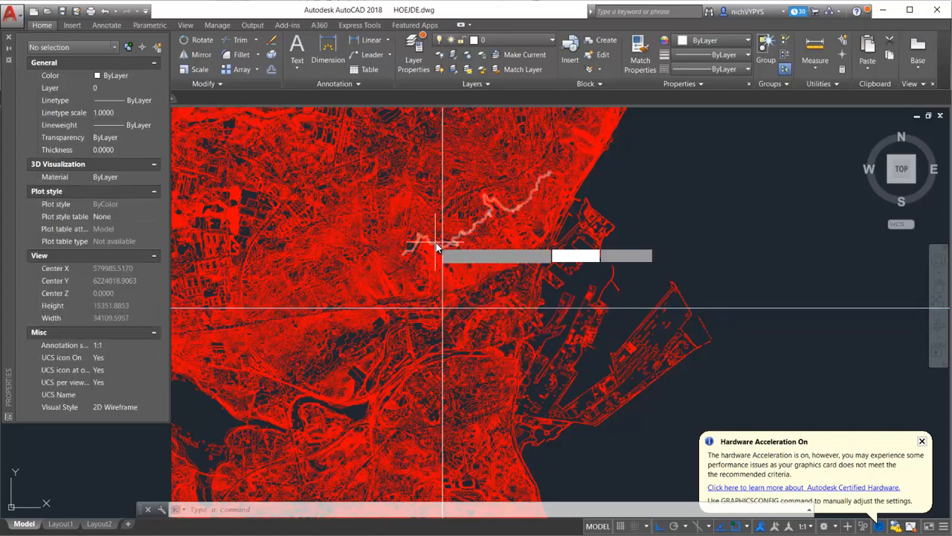
click(430, 327)
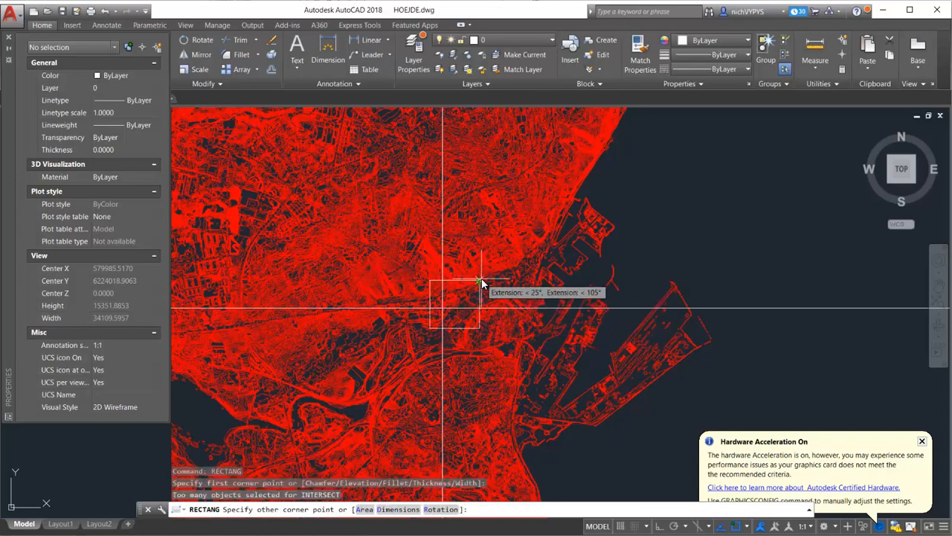
key(Escape)
scroll(533, 286, down, 2)
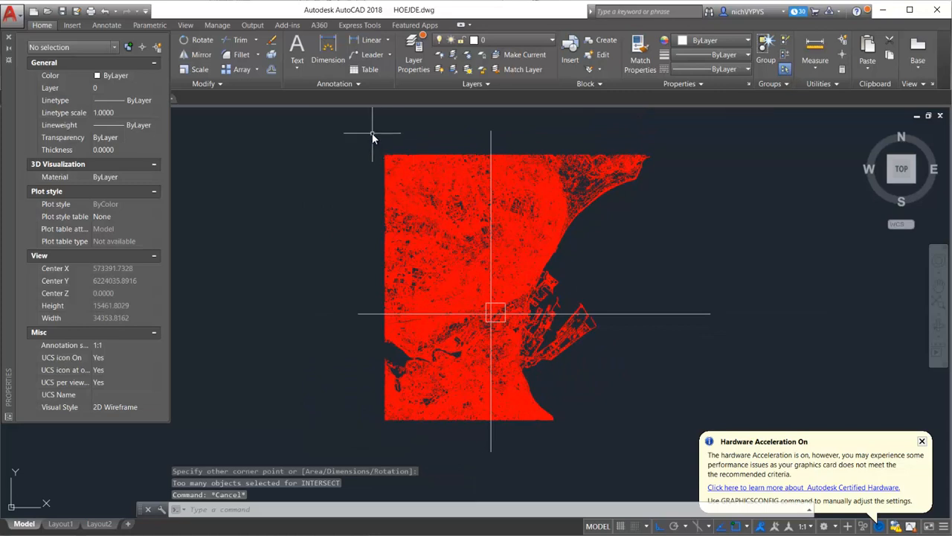
Step: Erase the contours lying entirely north of the rectangle and those lying entirely south of it, using window selections
click(377, 137)
click(642, 301)
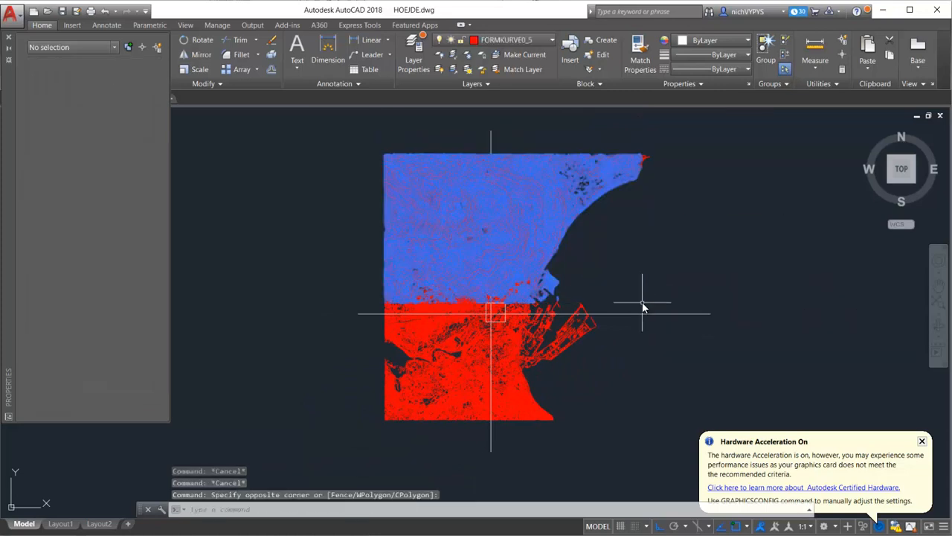
key(Delete)
click(376, 444)
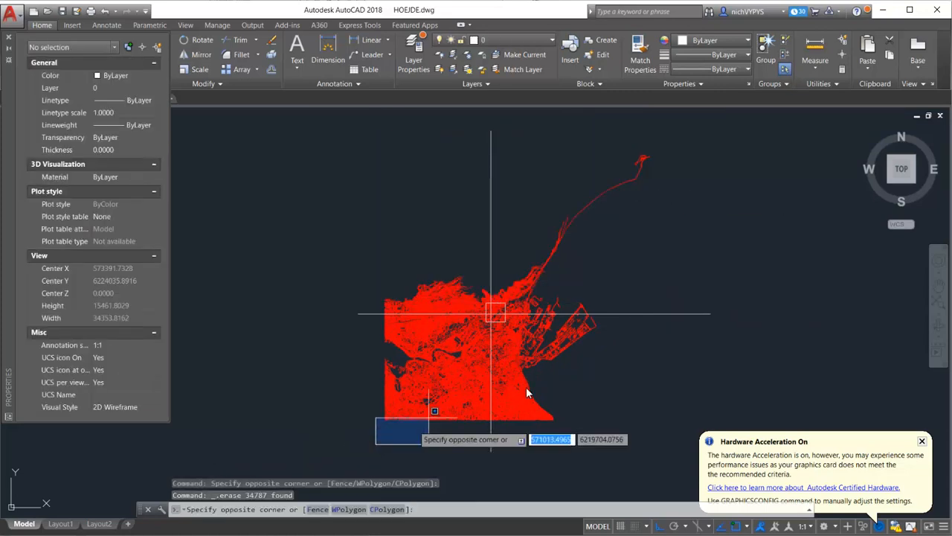
click(621, 327)
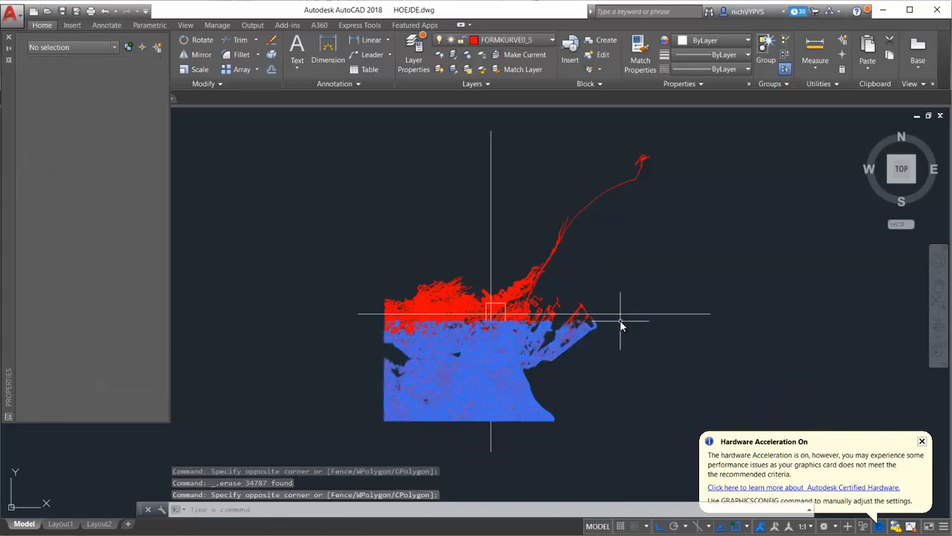
key(Delete)
Step: Erase the contours lying entirely west of the rectangle and those lying entirely east of it, using window selections
click(364, 247)
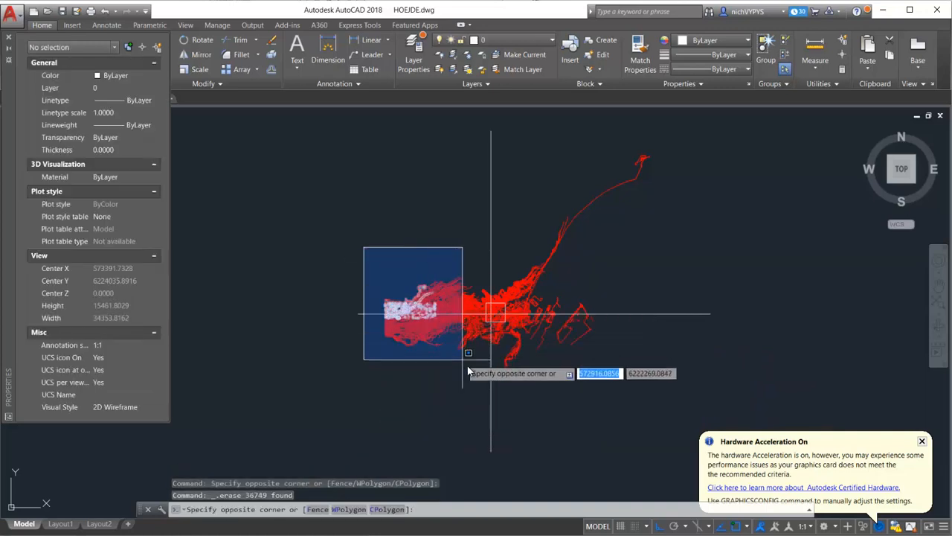
click(486, 373)
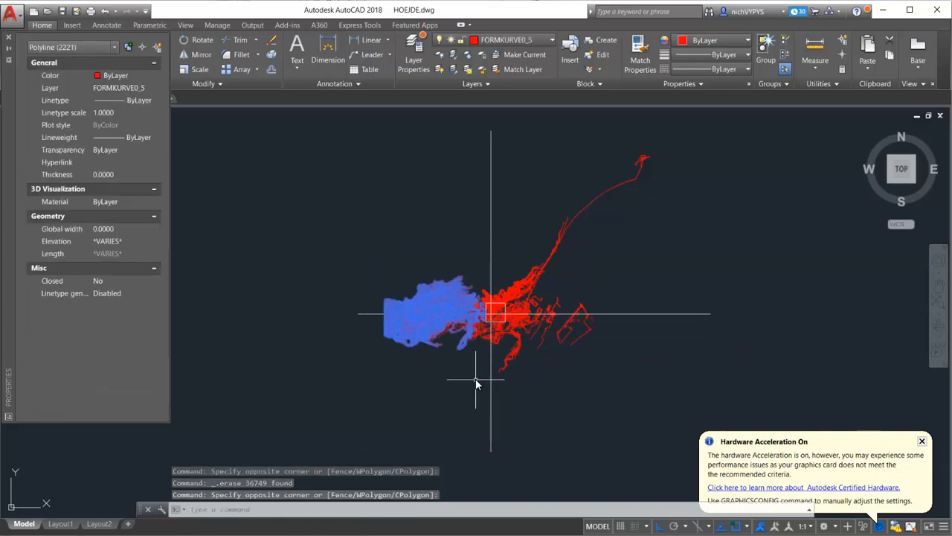
key(Delete)
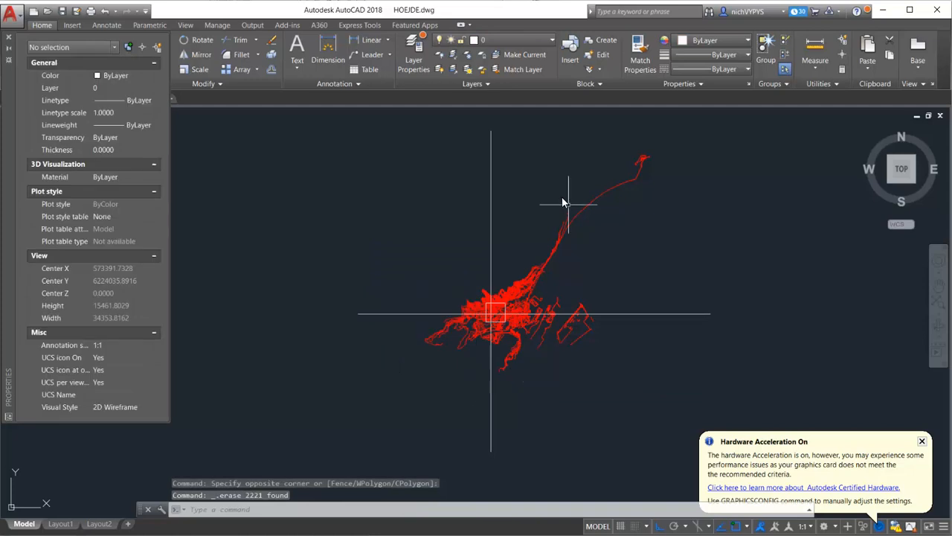
click(509, 247)
click(692, 388)
key(Delete)
Step: Erase the long coastal contours stretching to the northeast with a crossing selection, and leave the erase command
click(665, 153)
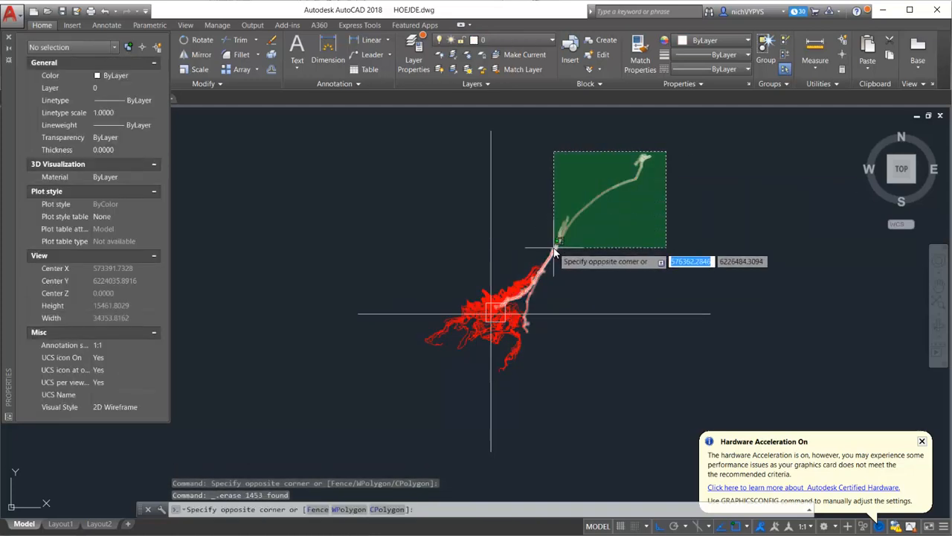
click(575, 223)
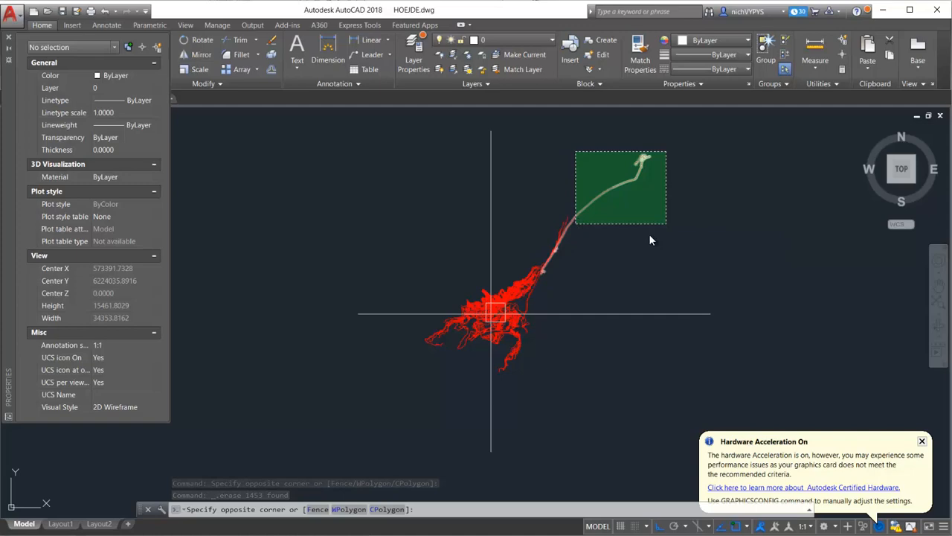
key(Delete)
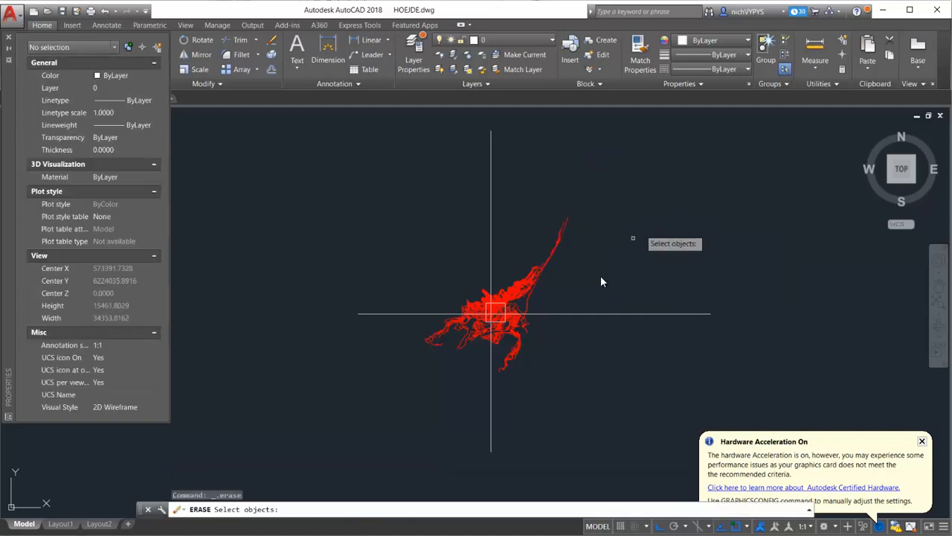
scroll(504, 302, up, 6)
scroll(550, 271, up, 3)
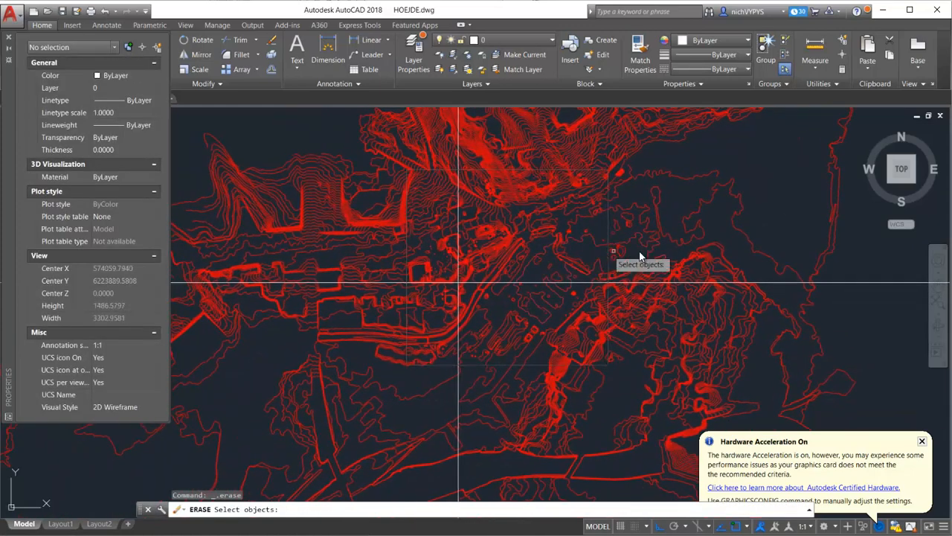
key(Escape)
key(Escape)
key(Escape)
Step: Trim the contours and the horizontal line at the rectangle's east side, using the rectangle as cutting edge and a fence just outside it
text(tr)
key(Return)
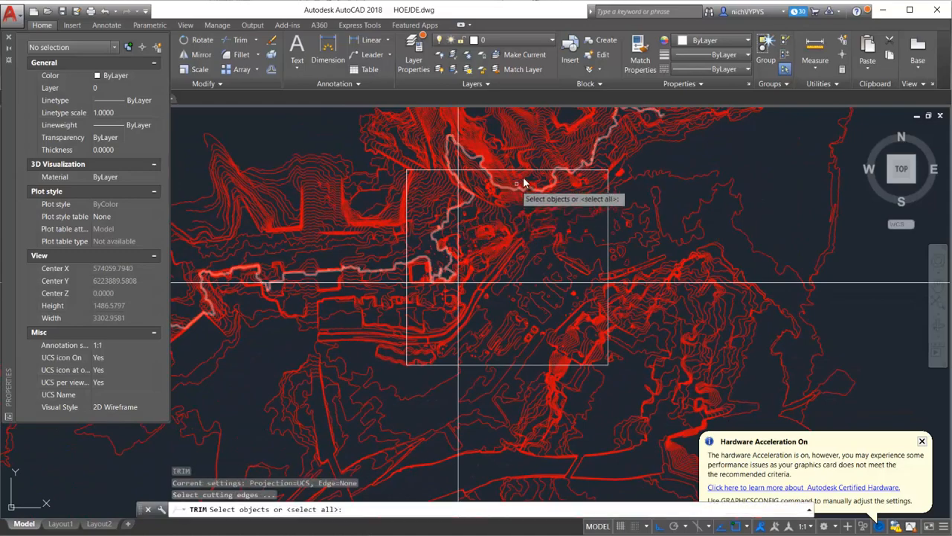
click(609, 220)
key(Return)
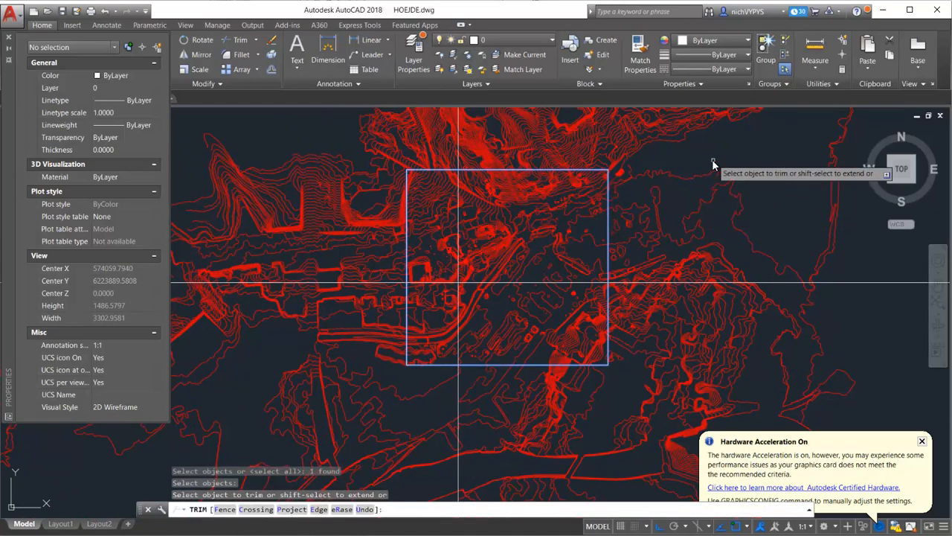
text(f)
key(Return)
scroll(629, 181, up, 2)
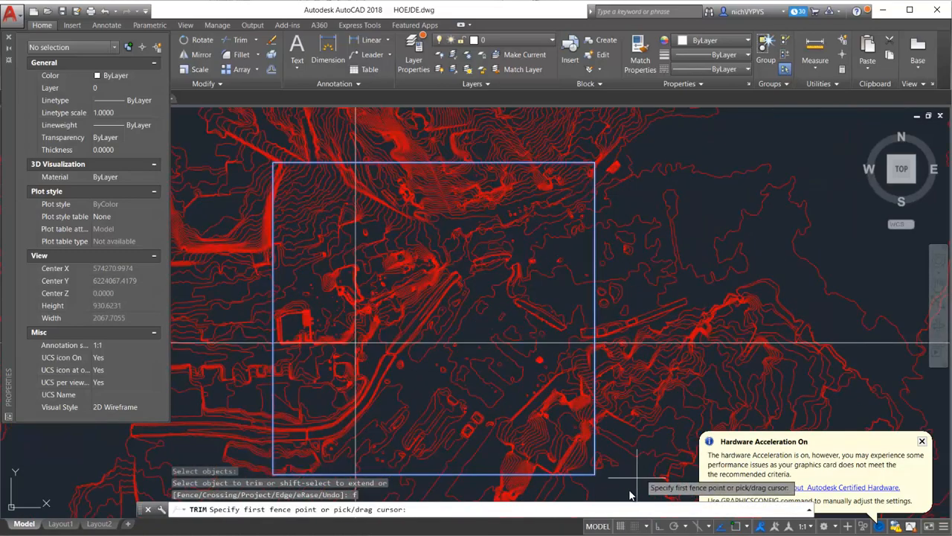
click(599, 481)
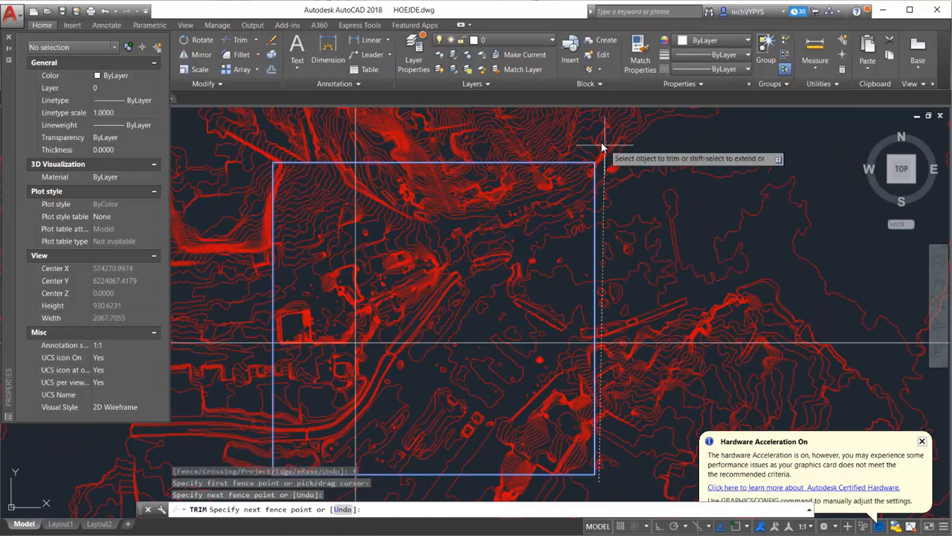
click(601, 143)
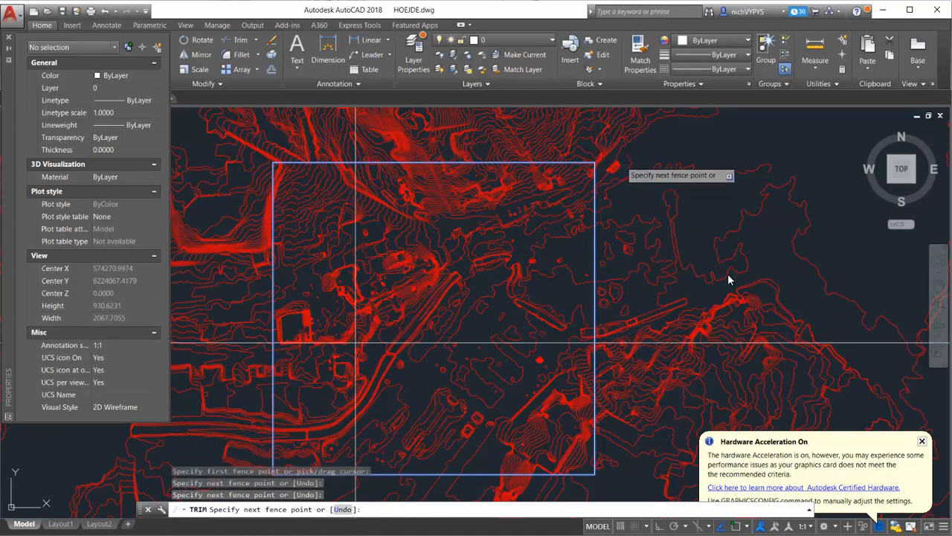
key(Return)
key(Return)
Step: Trim the contours and guide line ends outside the rectangle's north and west sides, using the rectangle as cutting edge and a surrounding fence
key(Return)
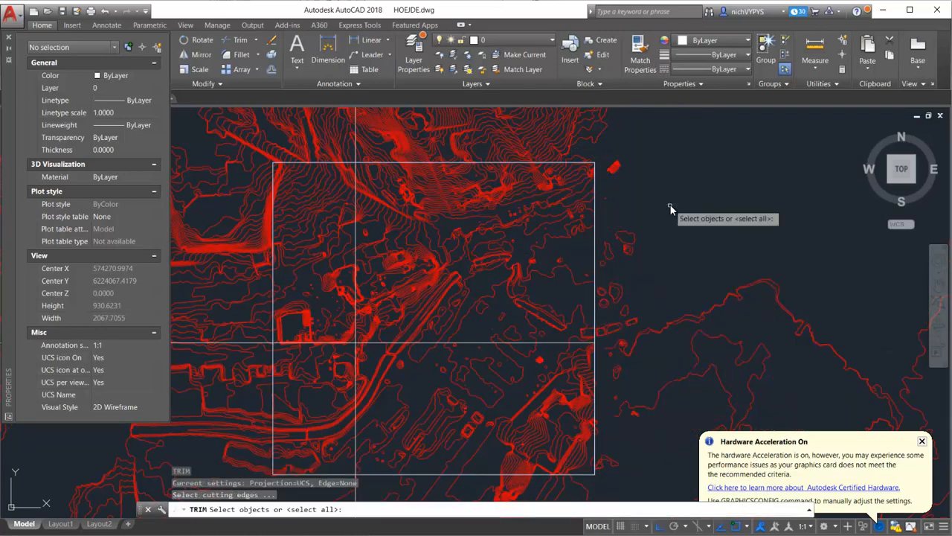
click(594, 192)
key(Return)
text(f)
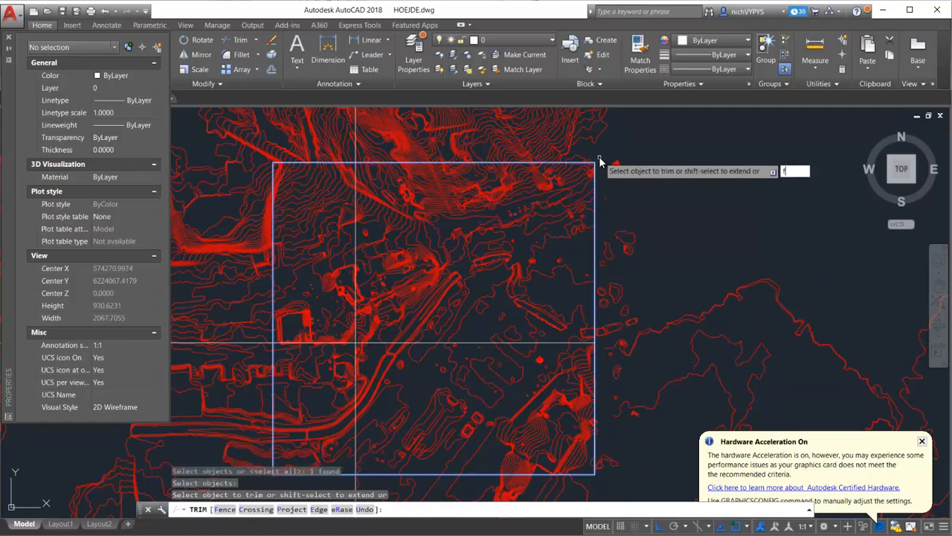
key(Return)
click(600, 160)
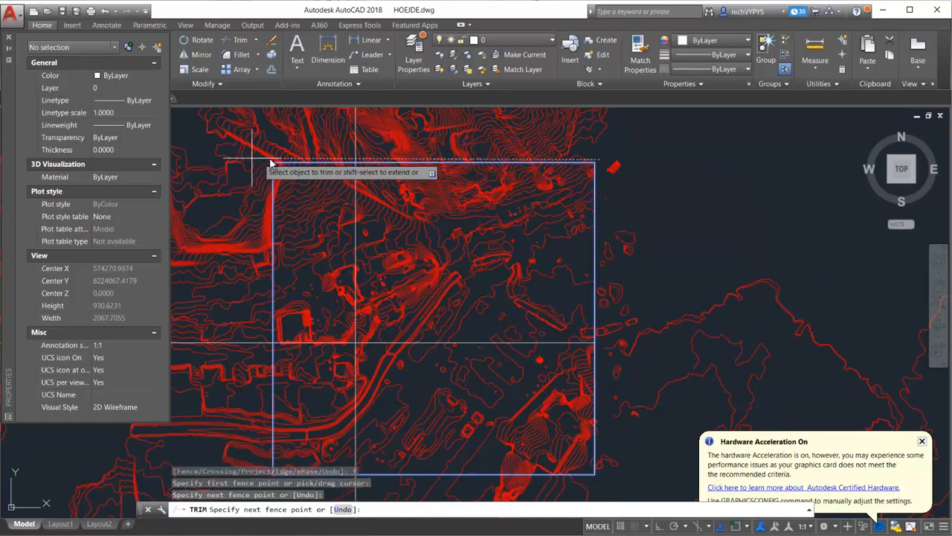
click(270, 223)
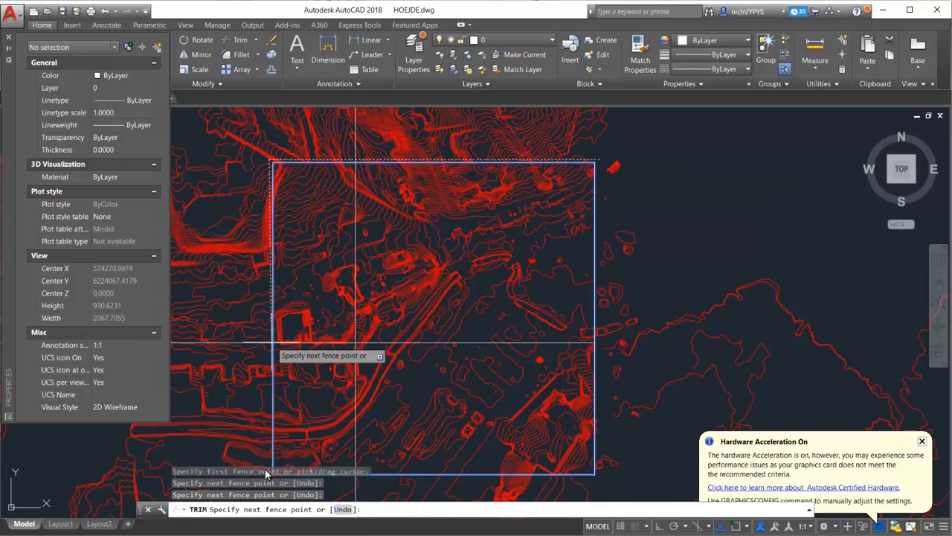
click(270, 464)
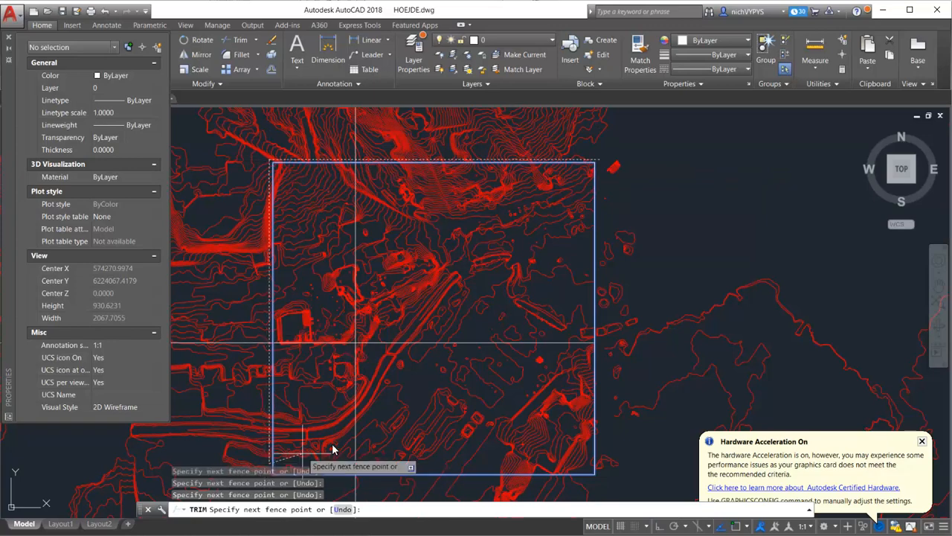
key(Return)
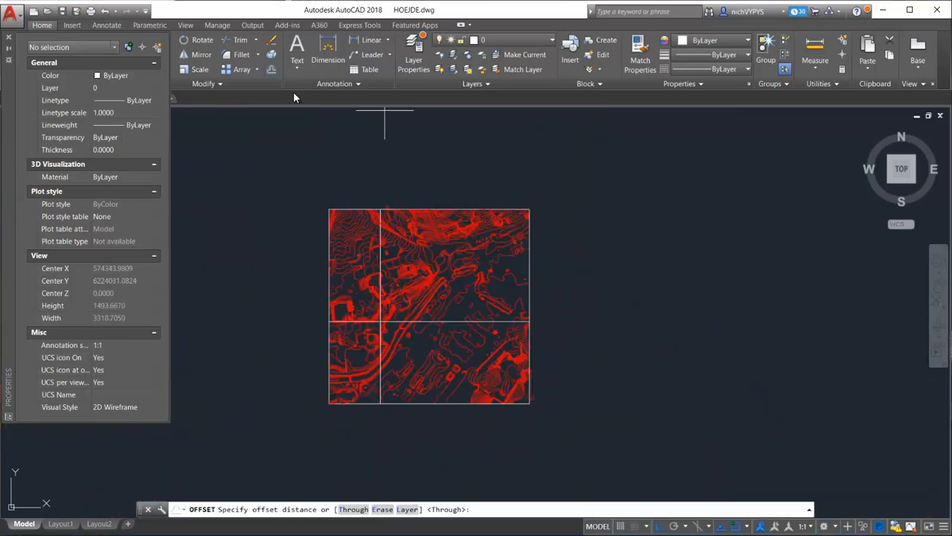
Step: Offset the vertical reference line 1000 to the east and the horizontal reference line 1000 to the north
text(1000)
key(Return)
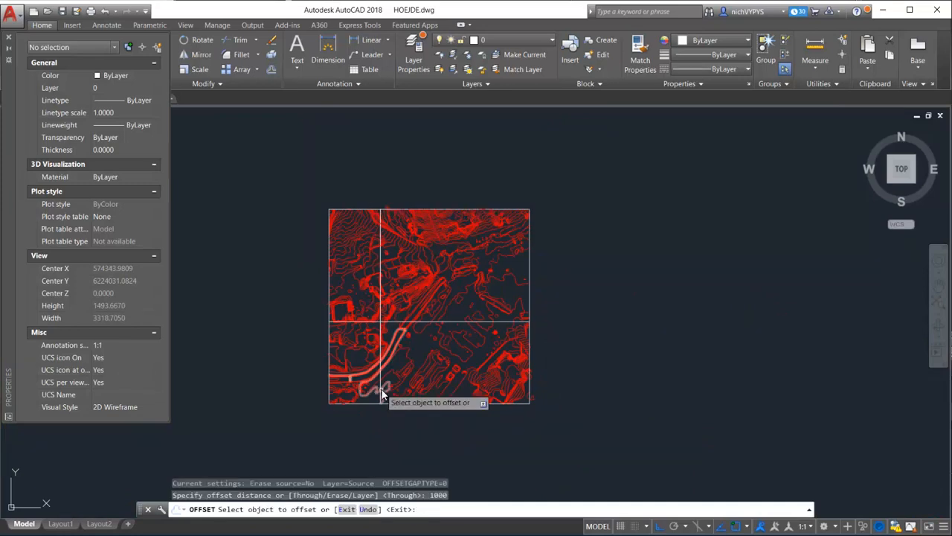
click(380, 389)
click(721, 380)
click(513, 324)
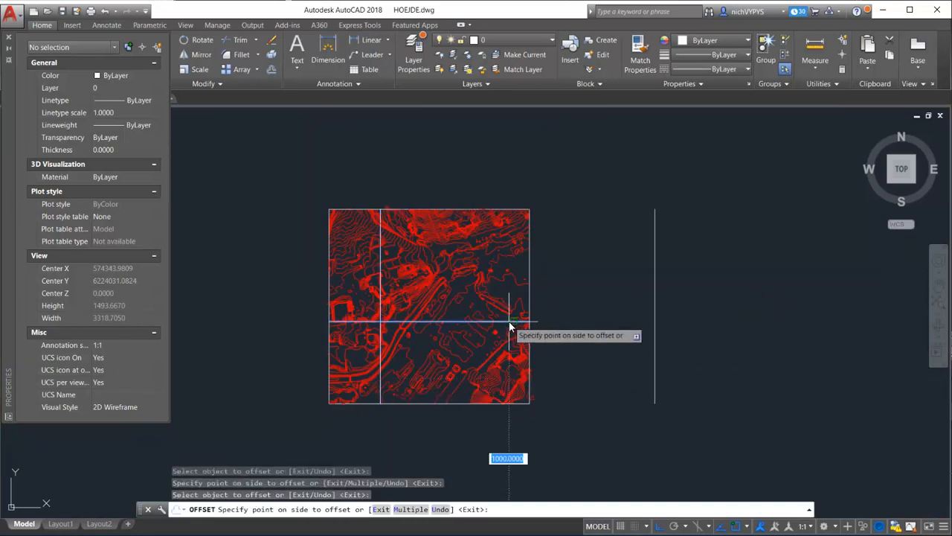
click(514, 143)
scroll(536, 238, down, 2)
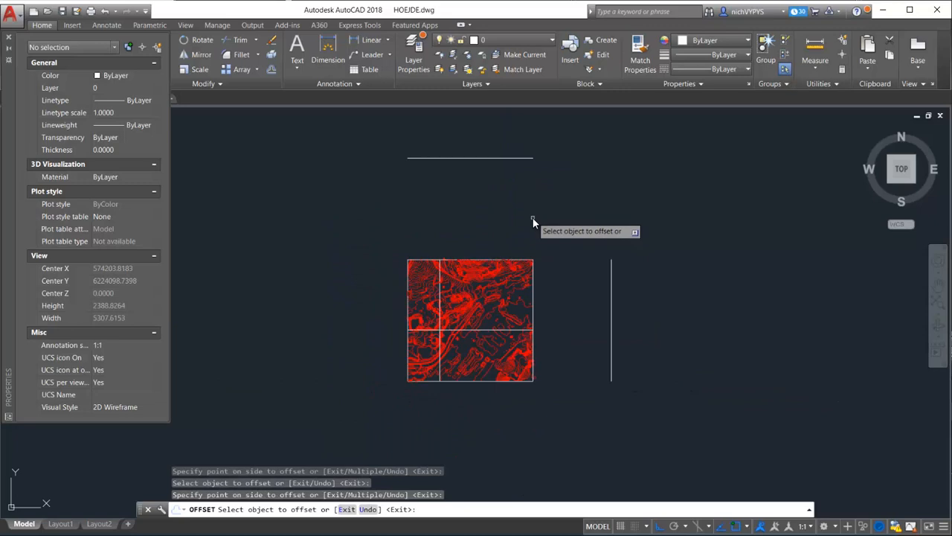
Step: Set the fillet radius to 0 and join the reference and offset lines at the square's northeast and southeast corners
key(Escape)
text(f)
key(Return)
text(r)
key(Return)
text(0)
key(Return)
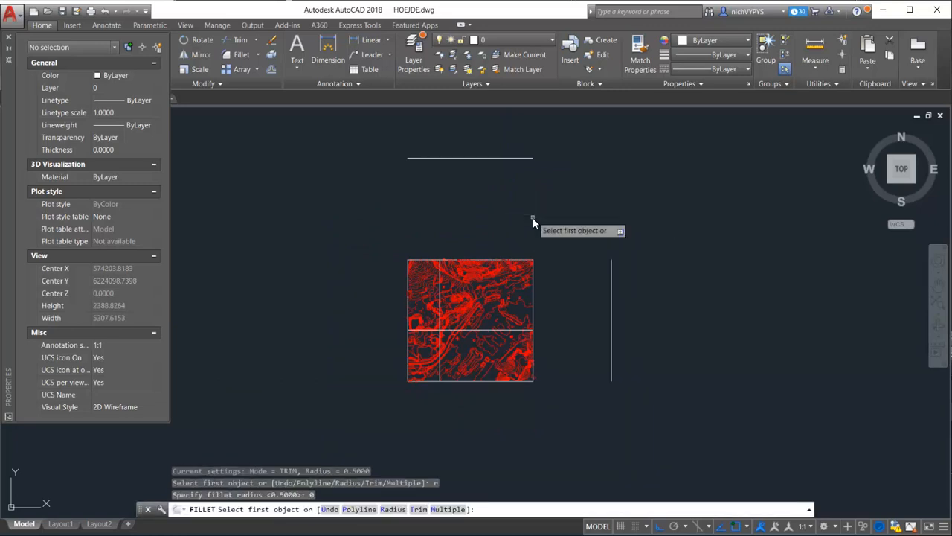
click(525, 159)
click(611, 274)
key(Return)
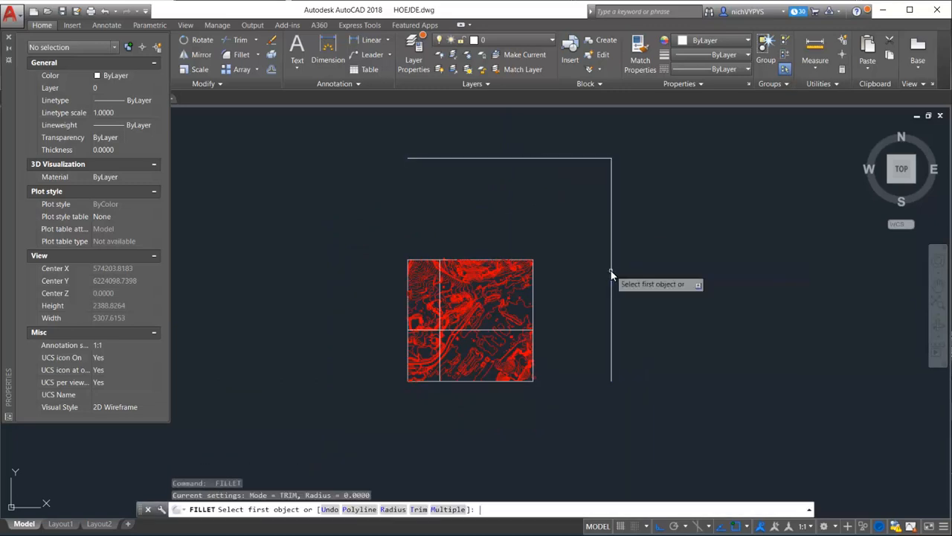
click(611, 299)
click(517, 329)
key(Return)
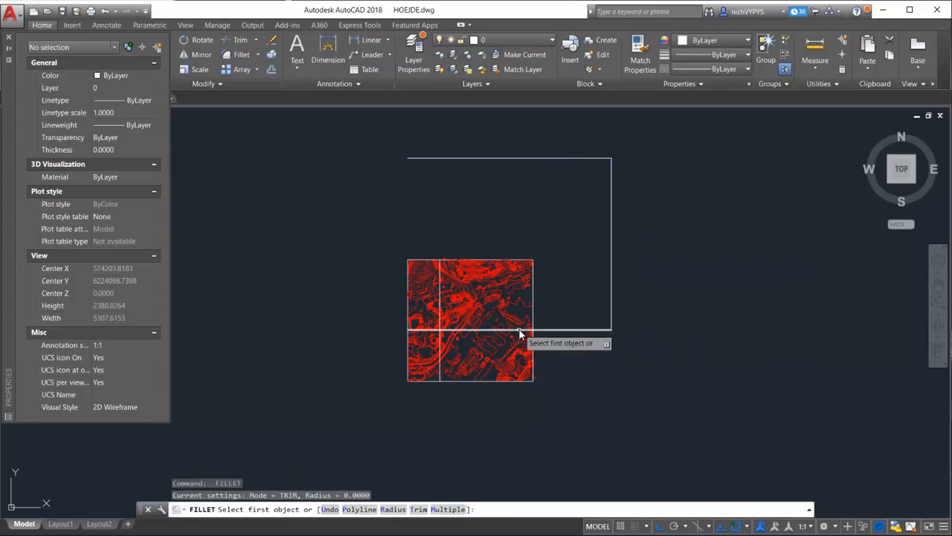
Step: Close the square's southwest and northwest corners with radius 0 fillets, and leave the fillet command
click(519, 330)
click(440, 271)
key(Return)
click(440, 271)
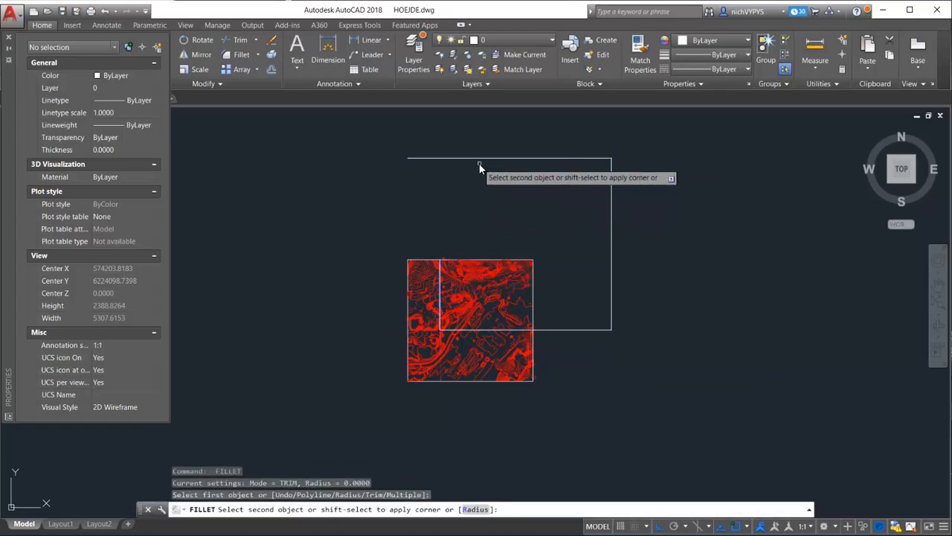
click(479, 158)
key(Return)
key(Escape)
Step: Delete the closed rectangle polyline that bounds the trimmed contours
scroll(534, 294, up, 4)
scroll(534, 295, up, 2)
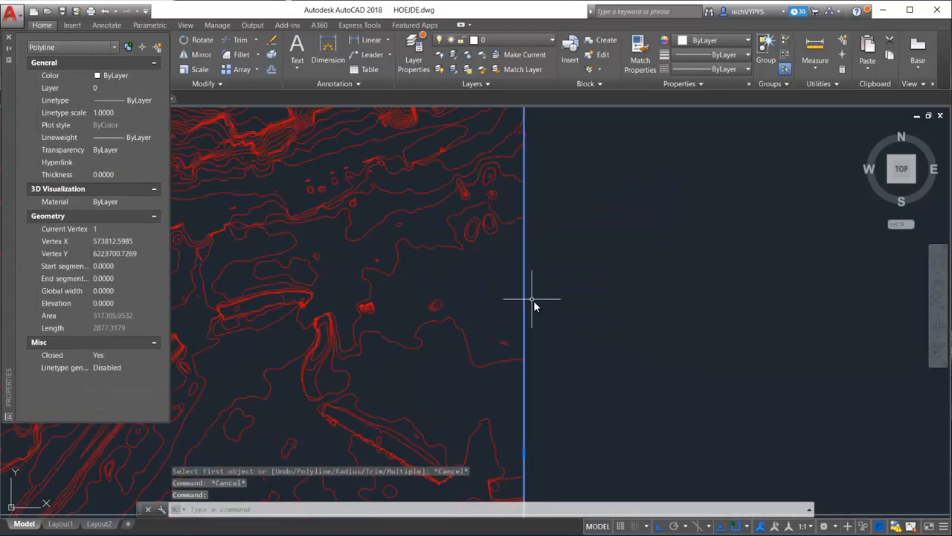
scroll(534, 300, down, 3)
click(533, 302)
key(Delete)
scroll(533, 302, down, 1)
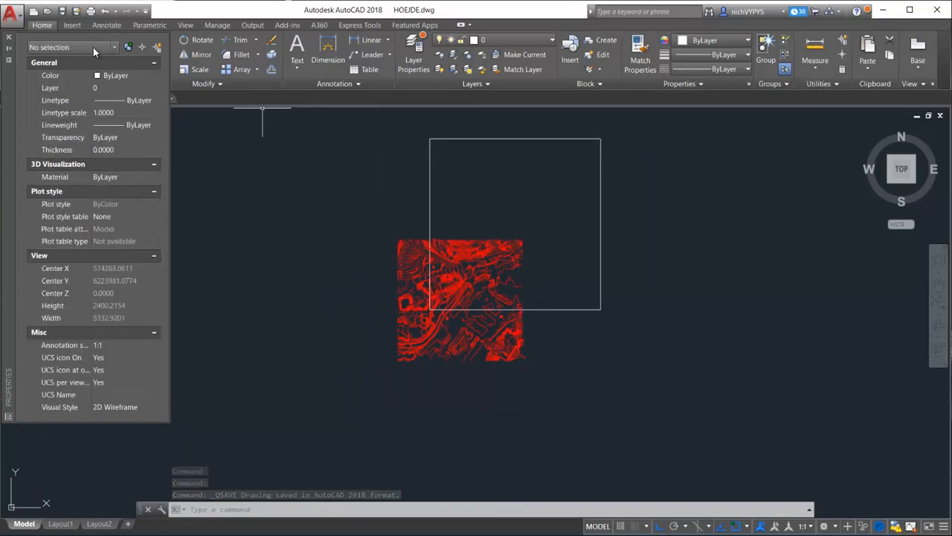
Step: Save the drawing as CAD_Ceres in the Work folder and close it
click(11, 11)
click(50, 157)
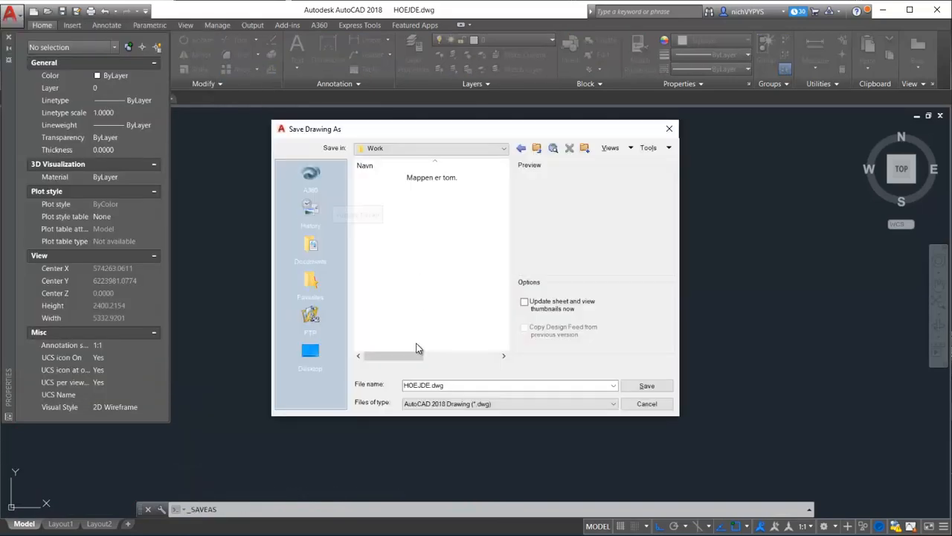
text(CAD_Ceres)
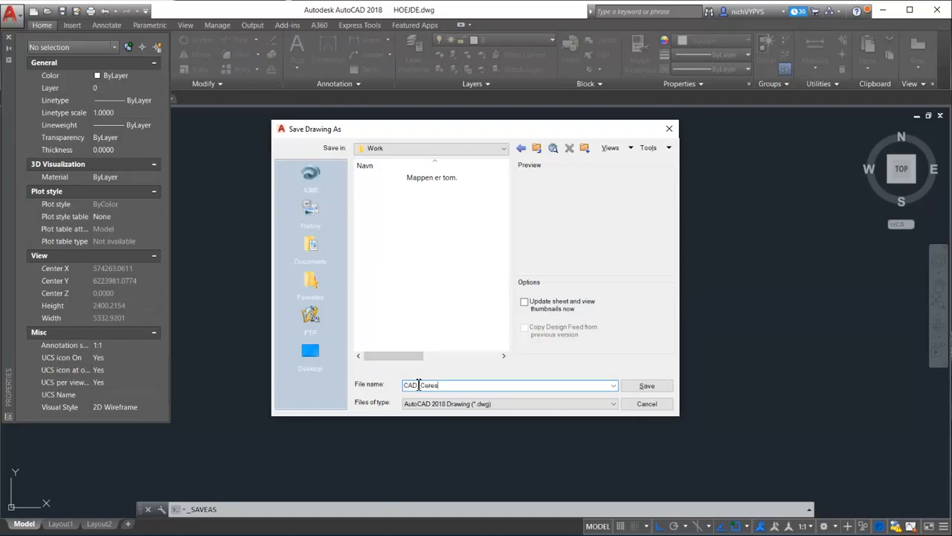
click(646, 385)
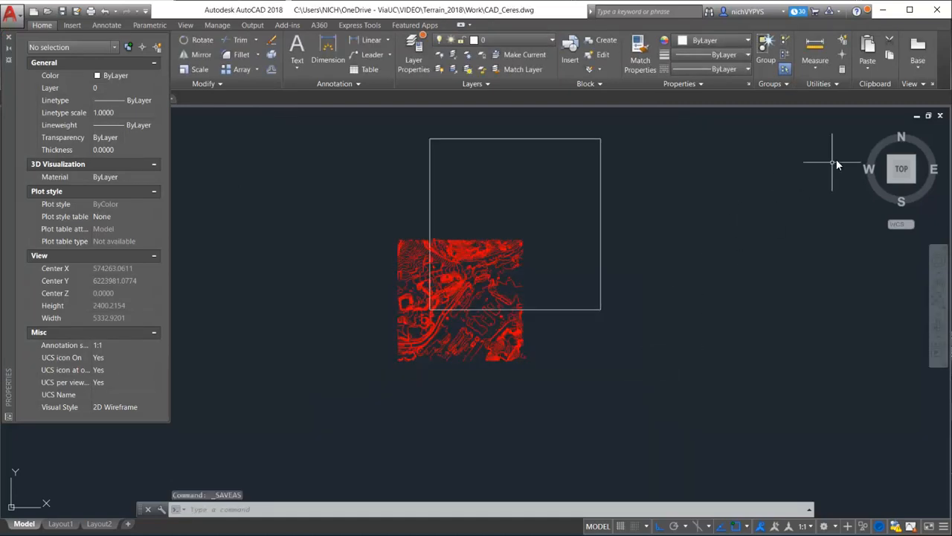
click(940, 115)
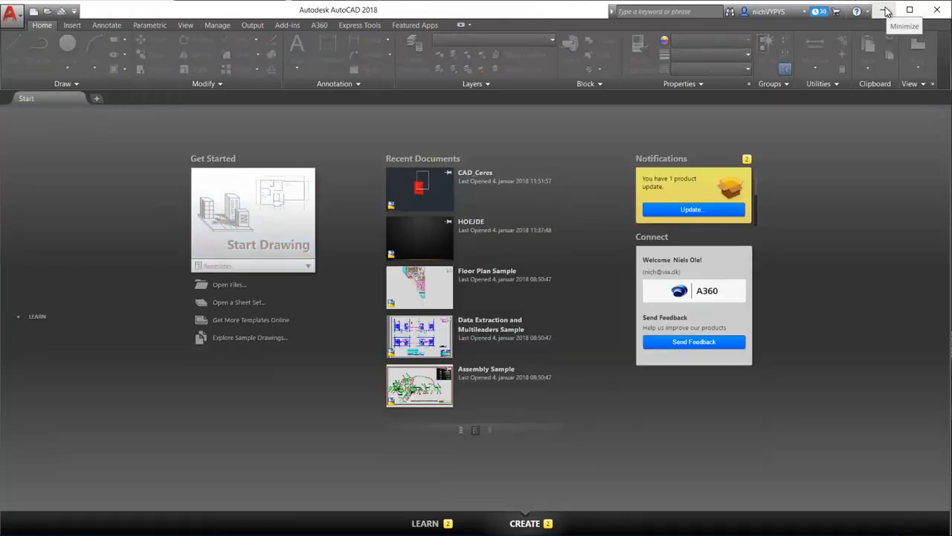
Step: Switch to the Kortforsyningen download page in Firefox and filter the geodata products by the map type DHM
click(885, 12)
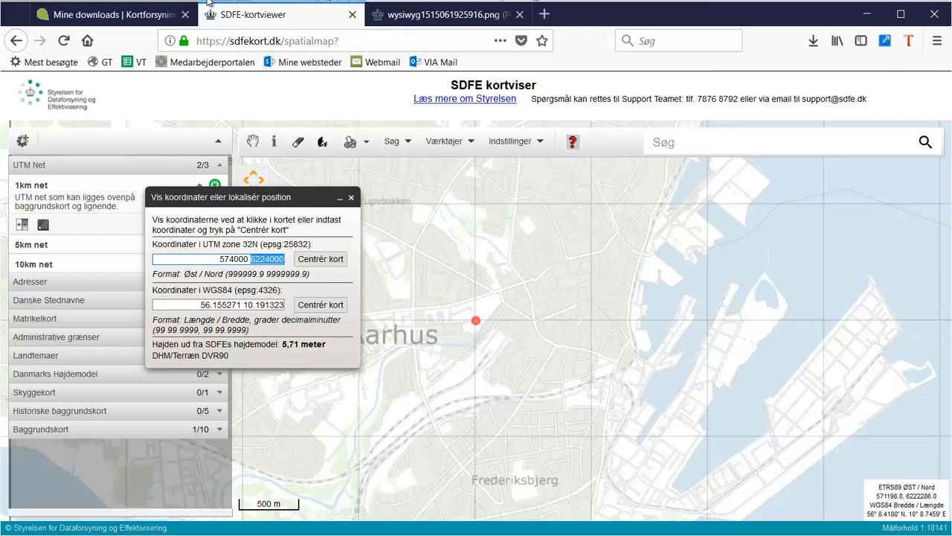
click(144, 18)
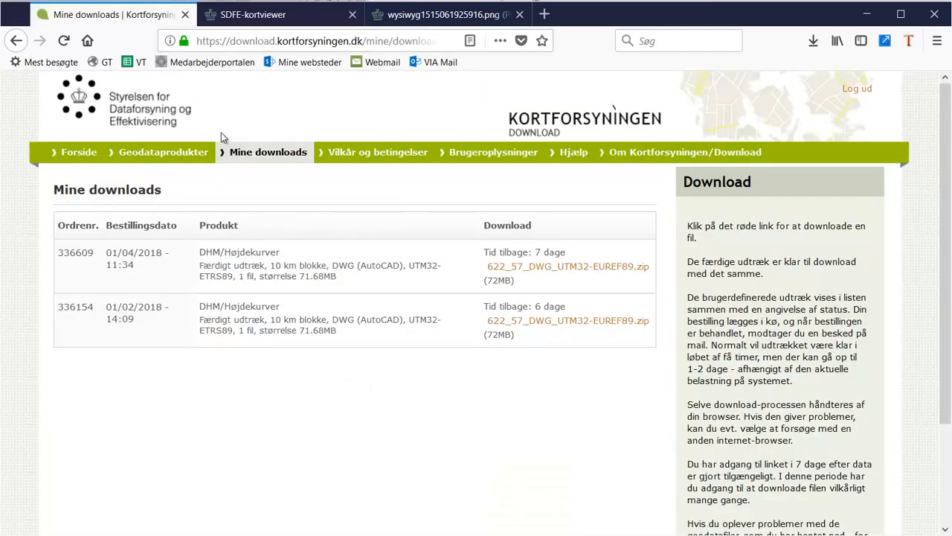
click(188, 153)
click(252, 205)
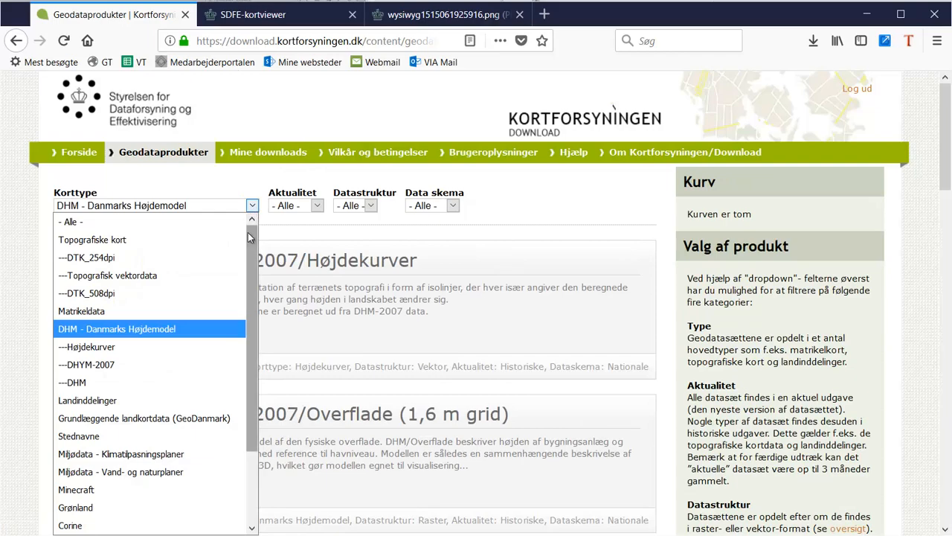
click(107, 376)
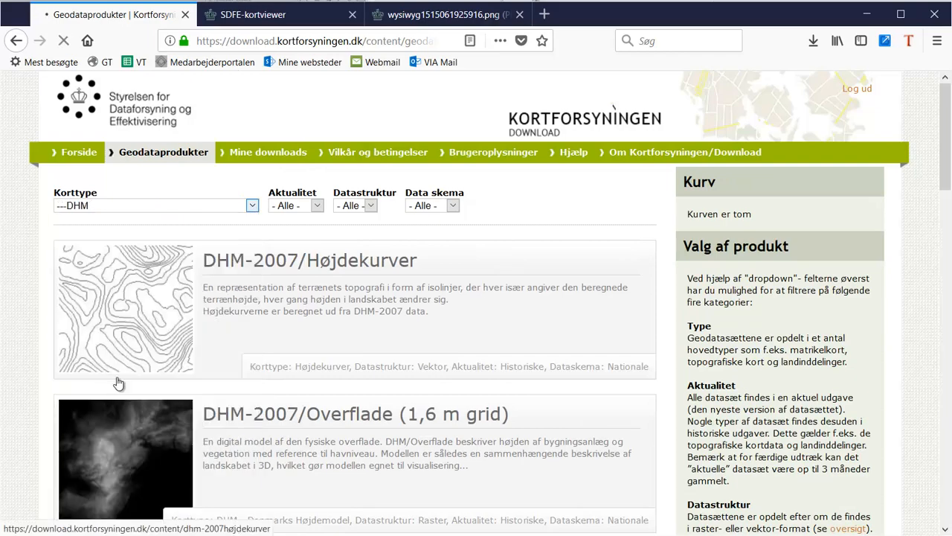
Step: Find the DHM/Punktsky point cloud dataset among the filtered products and open its order page
scroll(337, 330, down, 3)
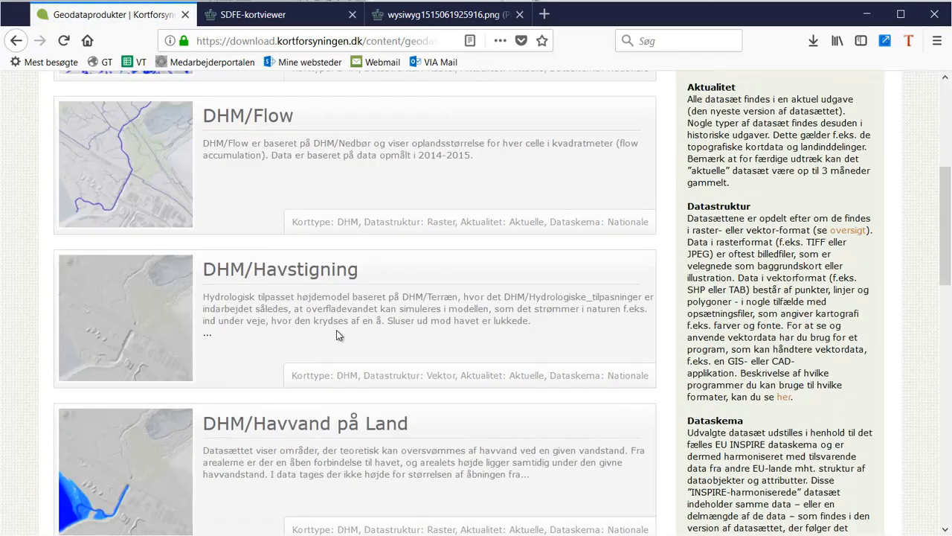
scroll(337, 329, down, 10)
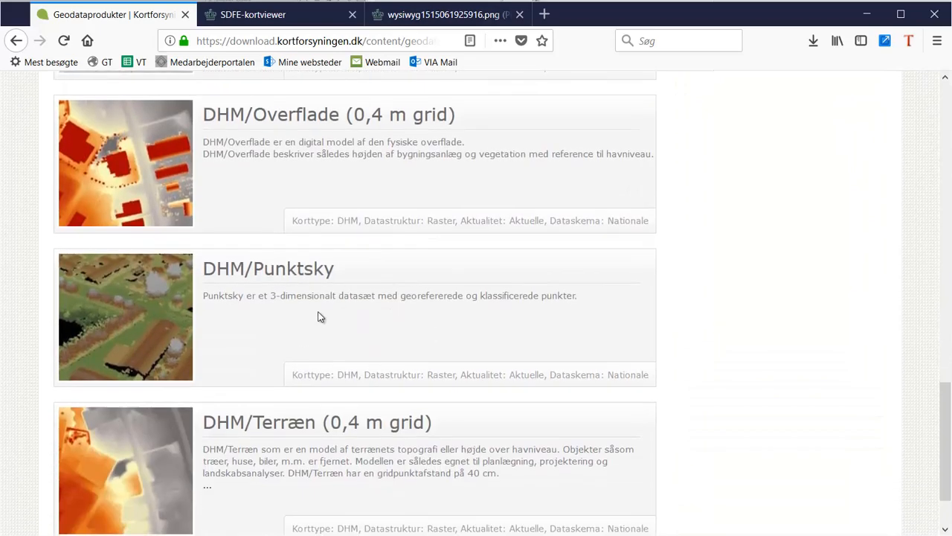
click(297, 273)
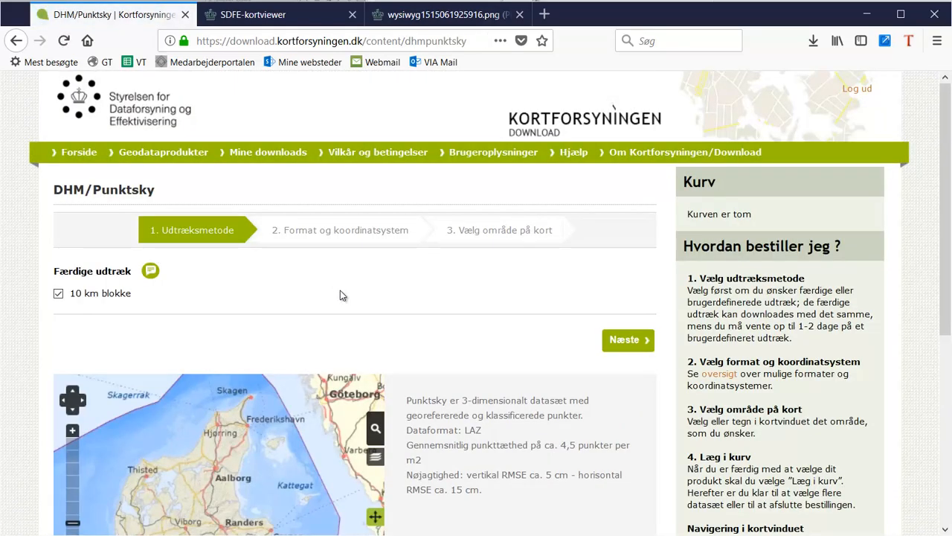
Step: Keep the 10 km blokke extract, the LAZ format and the UTM32-ETRS89 coordinate system, and proceed to the area selection
scroll(392, 286, down, 4)
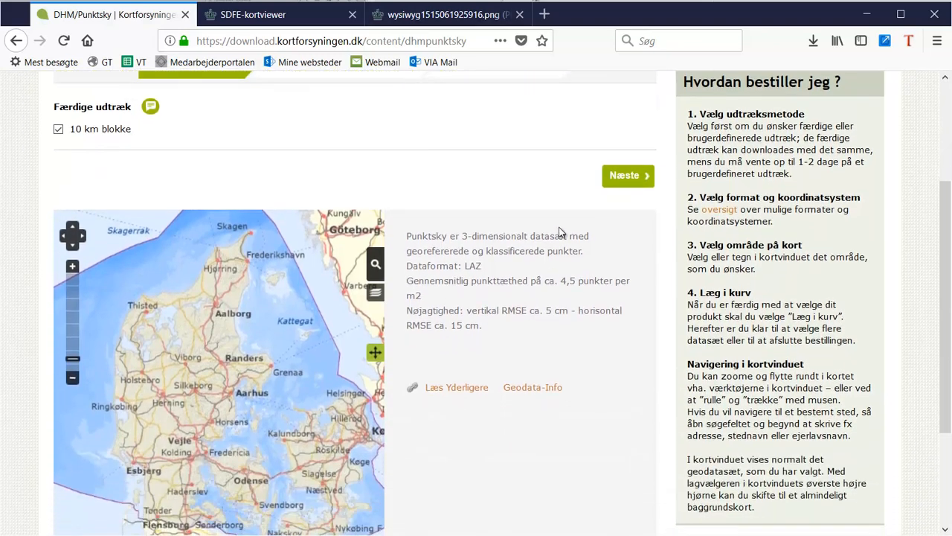
click(624, 175)
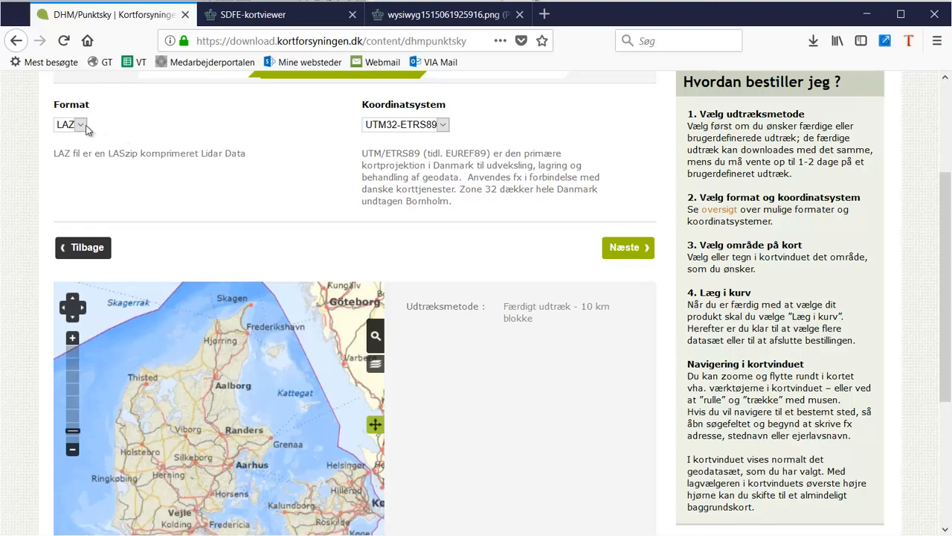
click(82, 126)
click(80, 128)
click(625, 249)
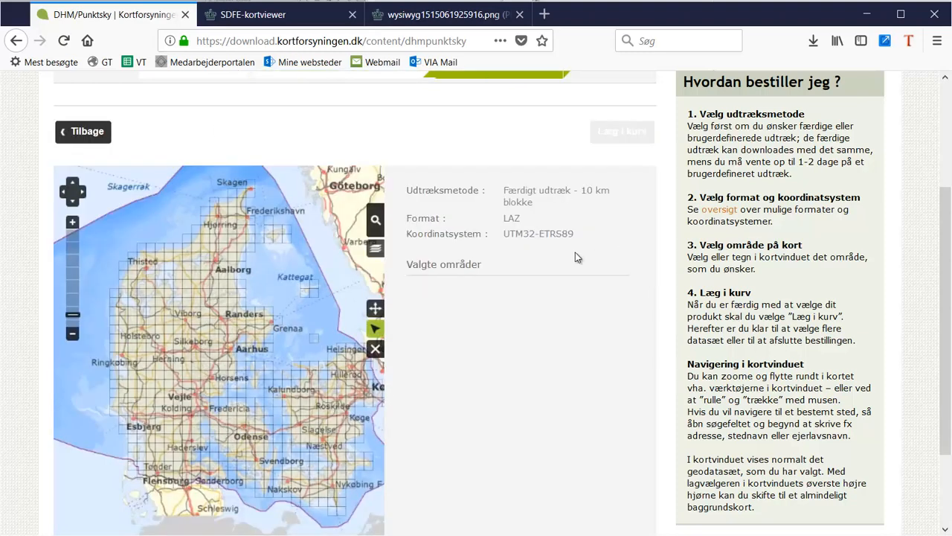
Step: Select the 10 km block covering Aarhus on the map and add its point cloud to the cart
scroll(220, 350, up, 5)
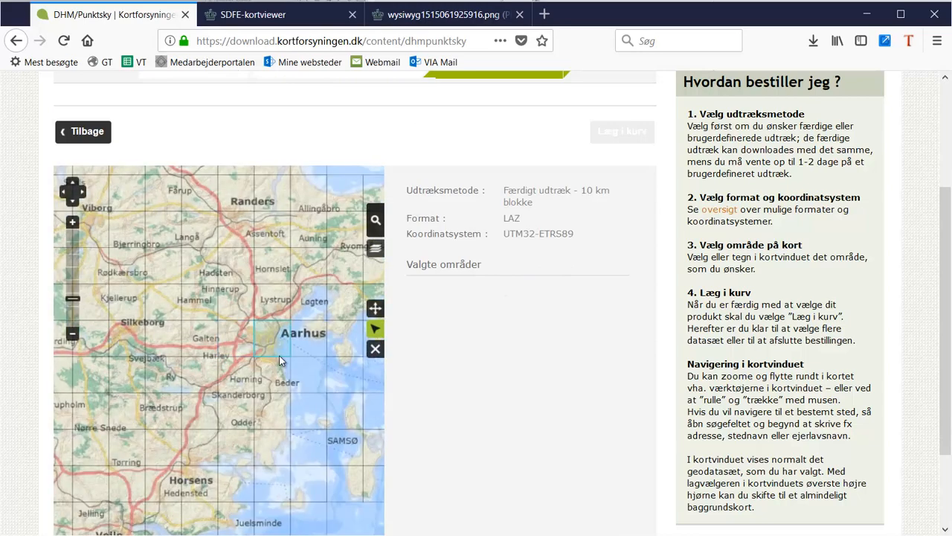
click(261, 336)
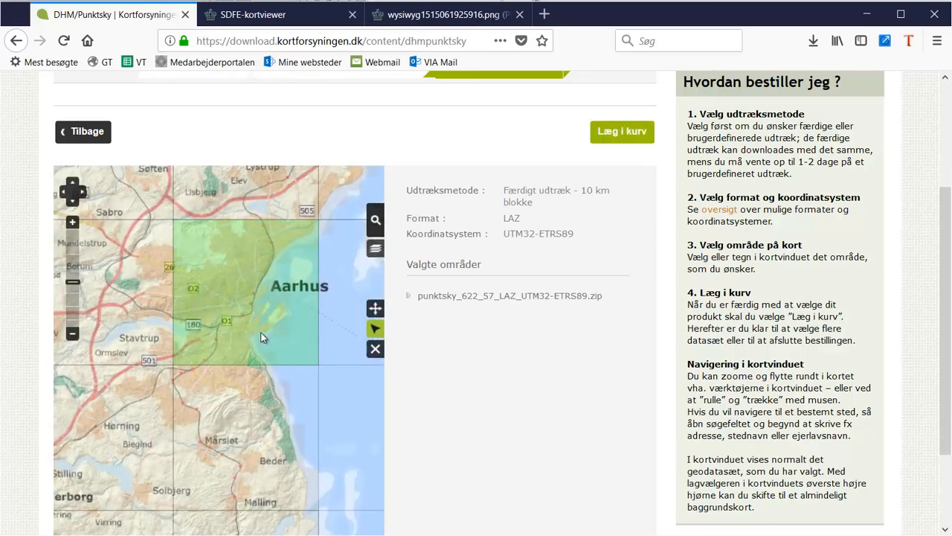
click(617, 143)
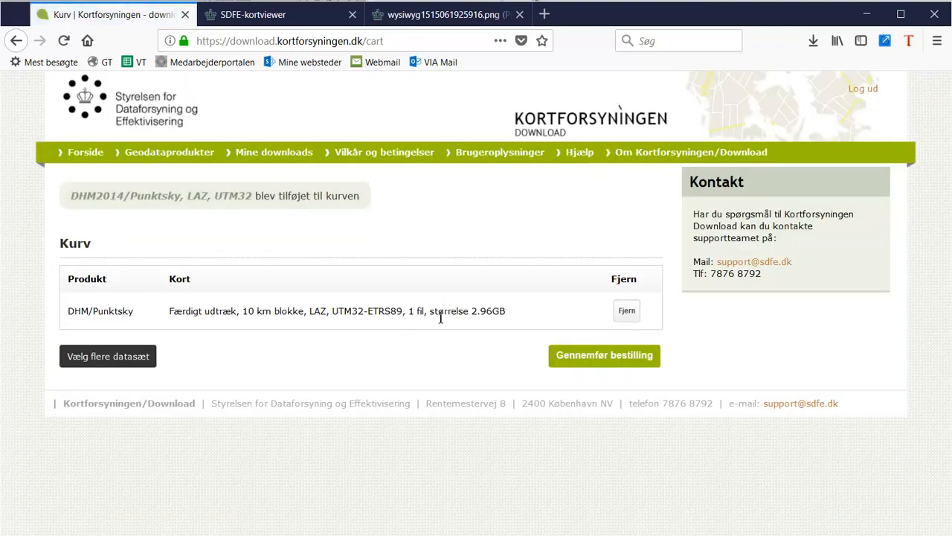
Step: Complete the point cloud order and save punktsky_622_57_LAZ_UTM32-ETRS89.zip from the list of ordered downloads
click(573, 359)
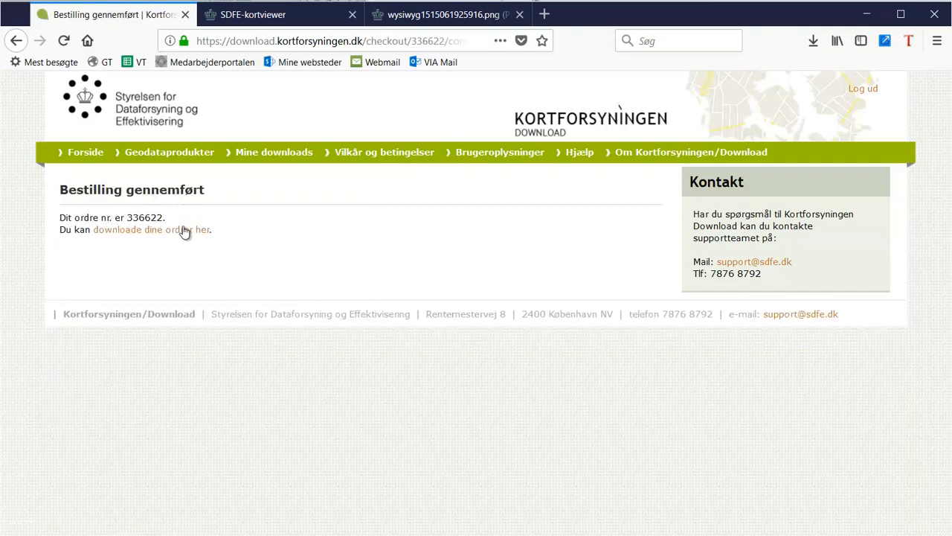
click(186, 232)
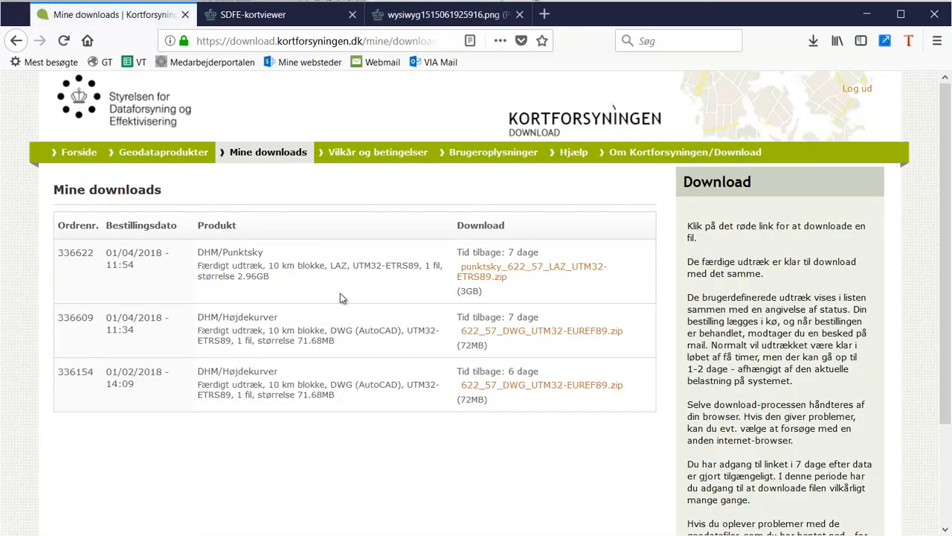
click(497, 274)
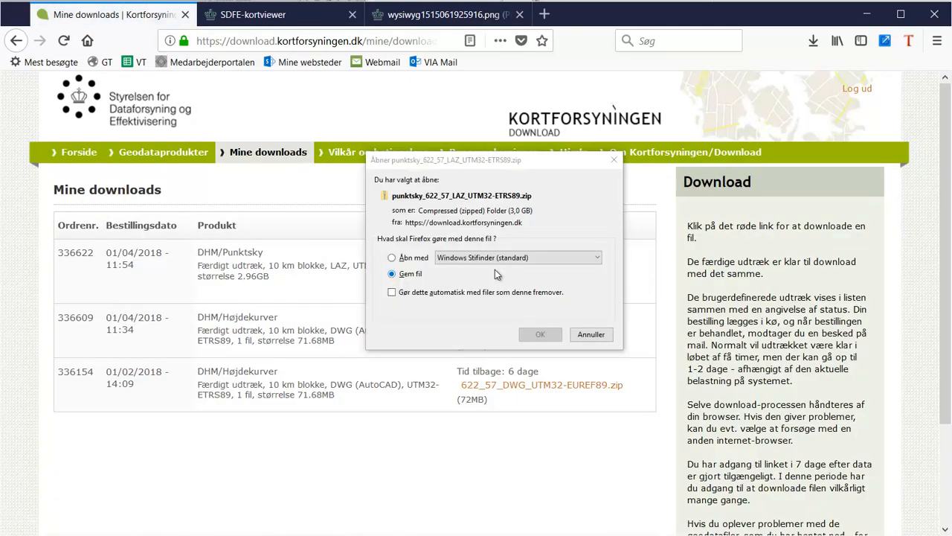
click(411, 274)
click(402, 278)
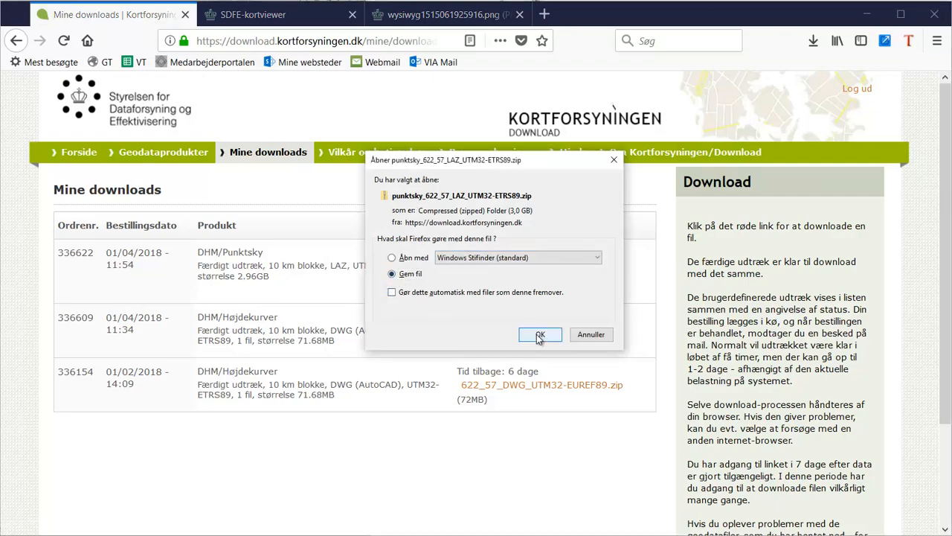
click(539, 336)
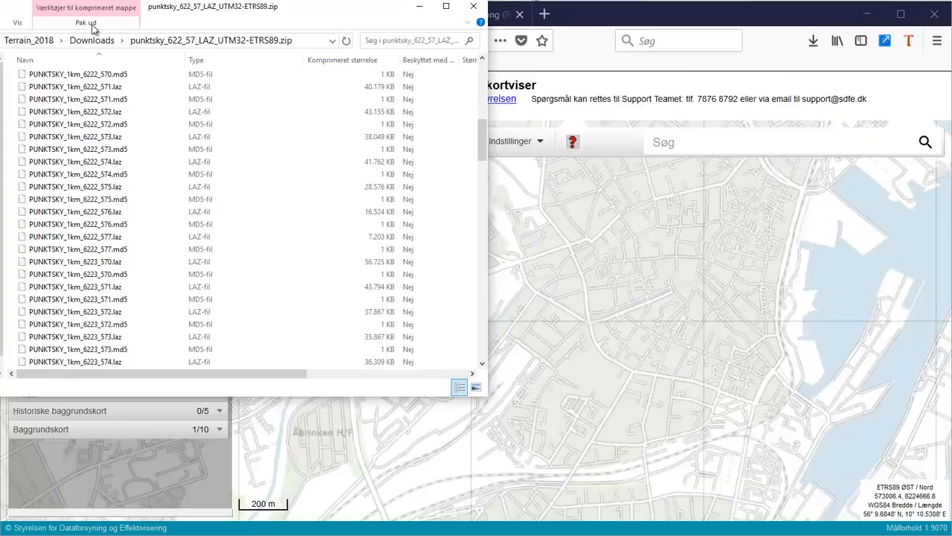
Step: Extract the downloaded point cloud zip in the Downloads folder and open the extracted punktsky_622_57_LAZ_UTM32-ETRS89 folder
click(93, 28)
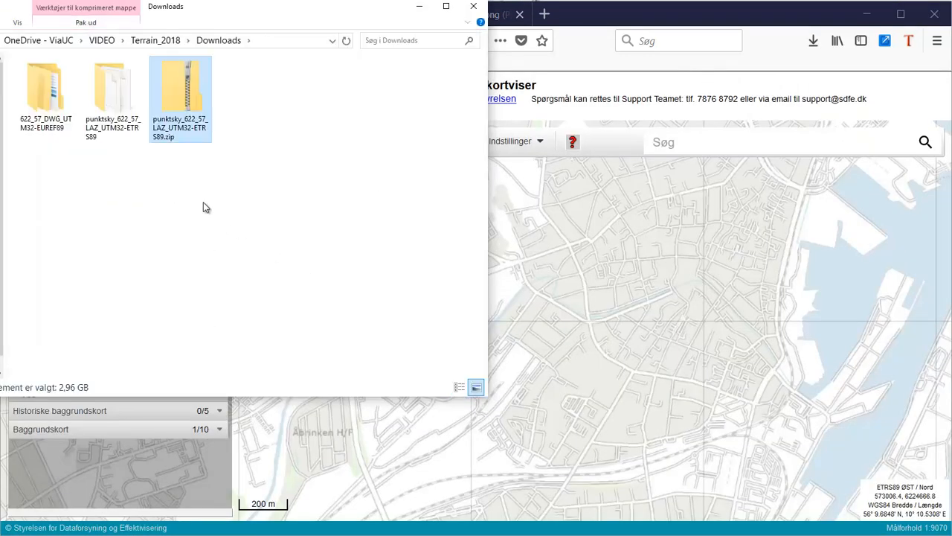
double_click(123, 113)
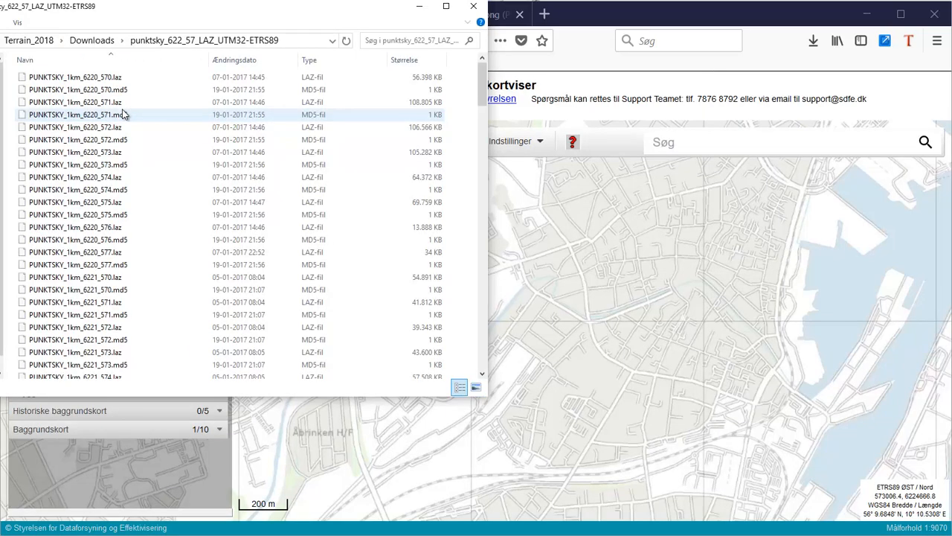
Step: Check the site's UTM corner coordinates in the SDFE-kortviewer map and look for the matching 1 km tile among the extracted LAZ files
click(604, 20)
drag(262, 199, 669, 183)
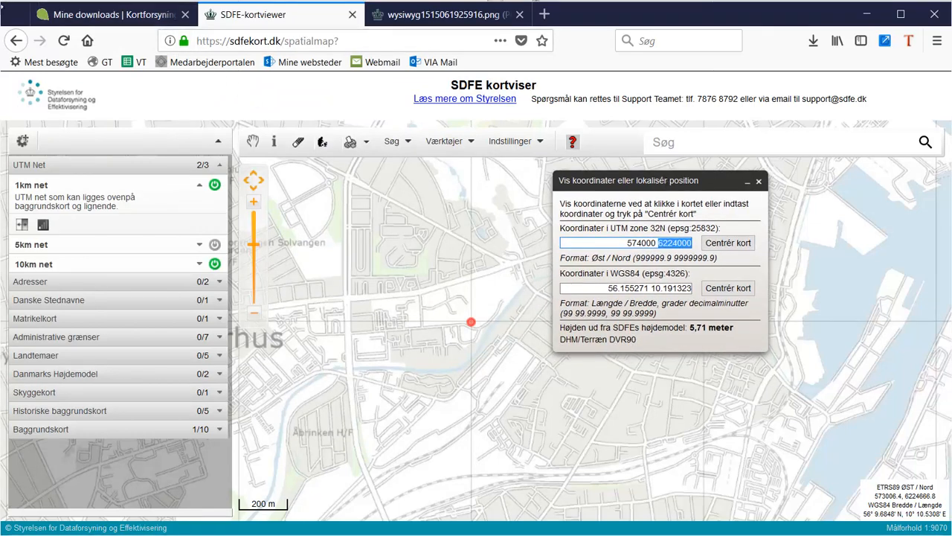
key(alt+Tab)
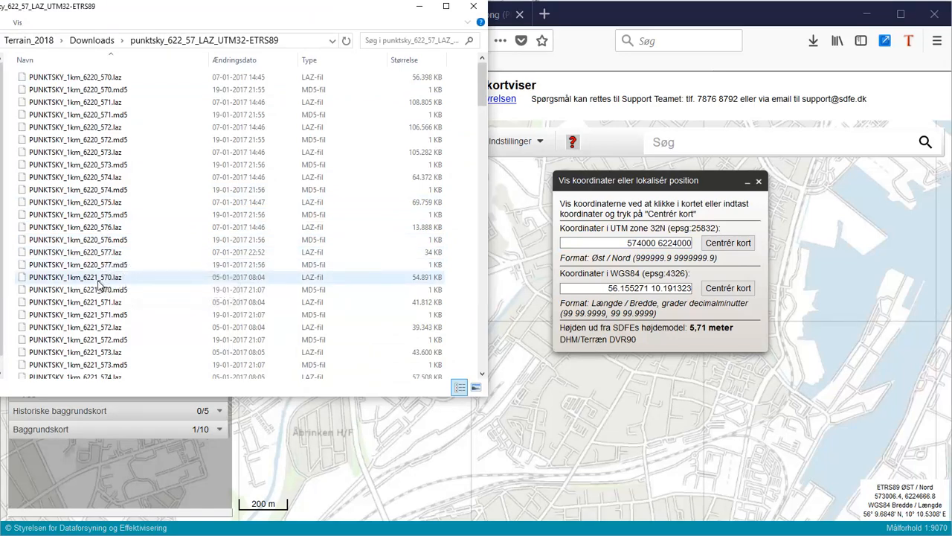
scroll(103, 294, down, 1)
scroll(102, 295, down, 10)
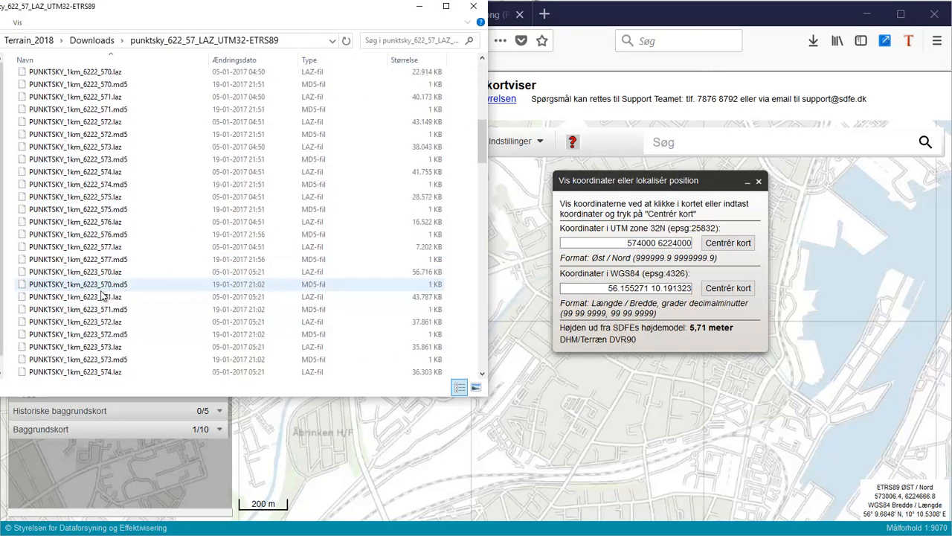
scroll(103, 295, down, 7)
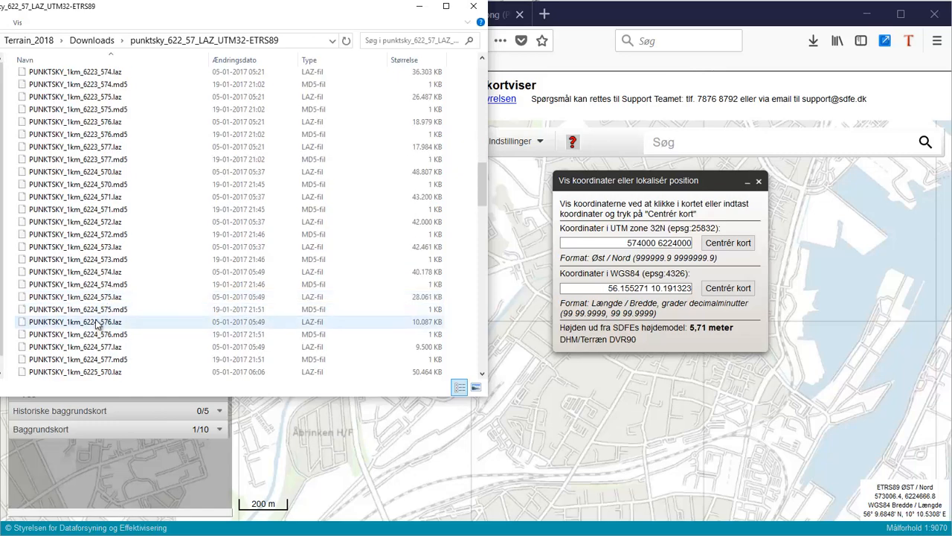
Step: Copy PUNKTSKY_1km_6224_574.laz from the extracted folder into the Work folder under Terrain_2018
click(95, 272)
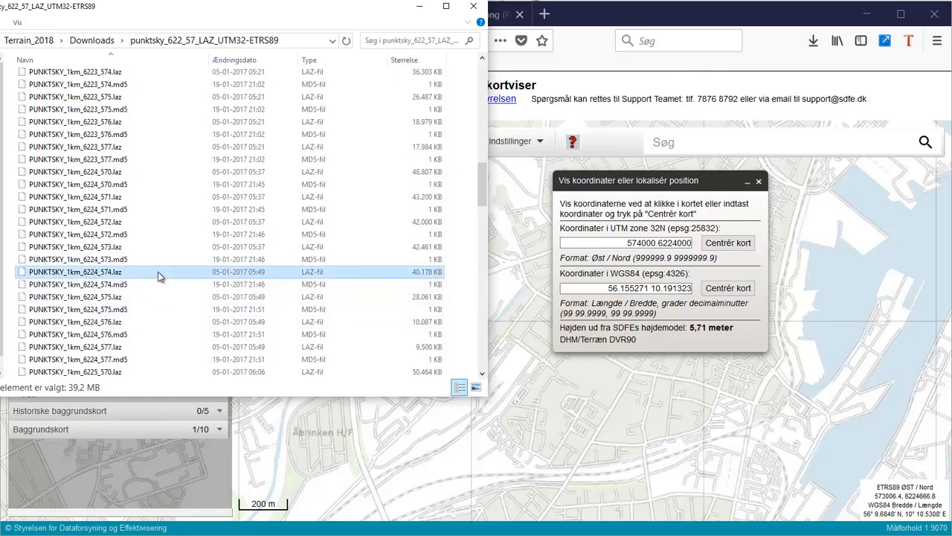
click(93, 40)
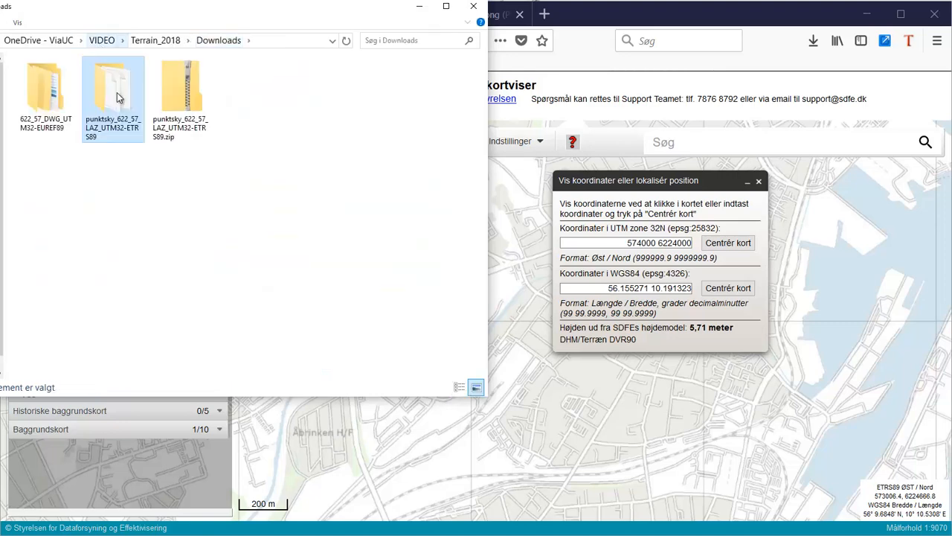
click(146, 209)
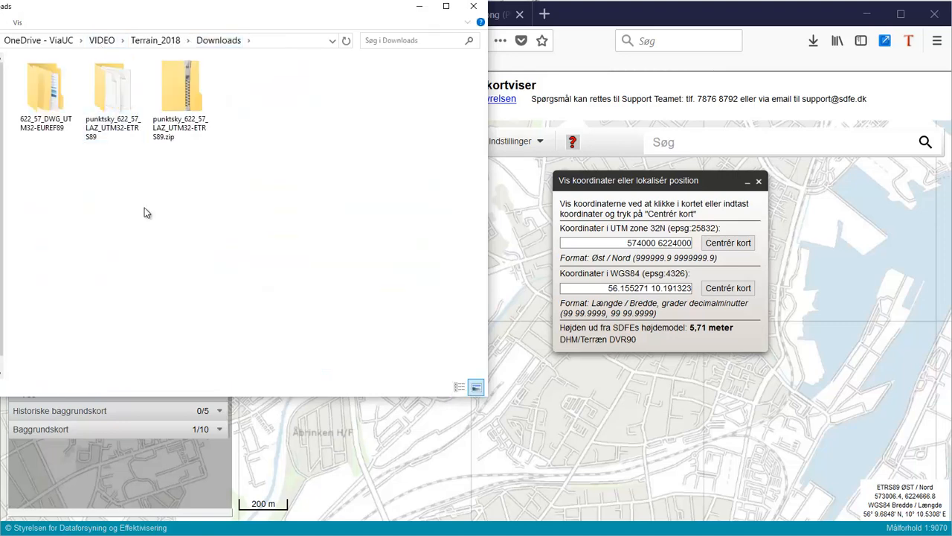
click(157, 40)
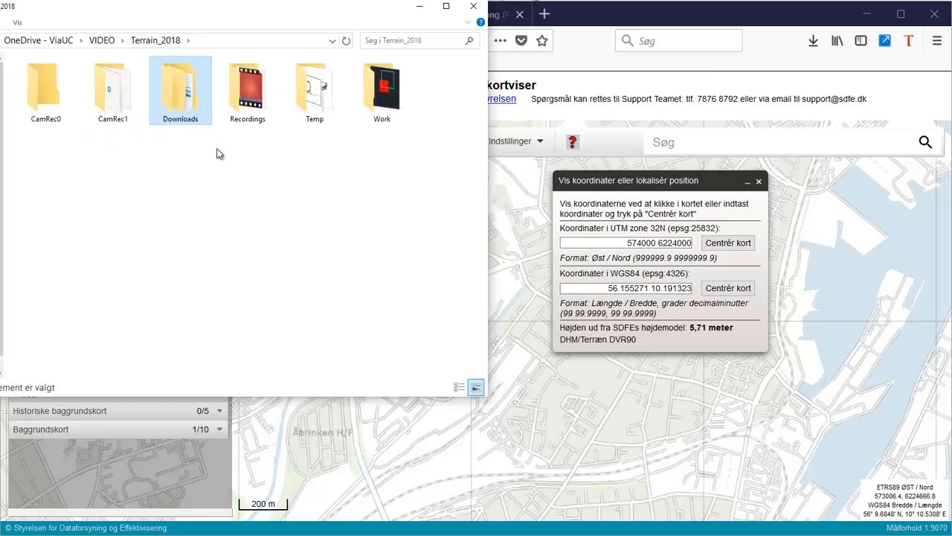
double_click(382, 93)
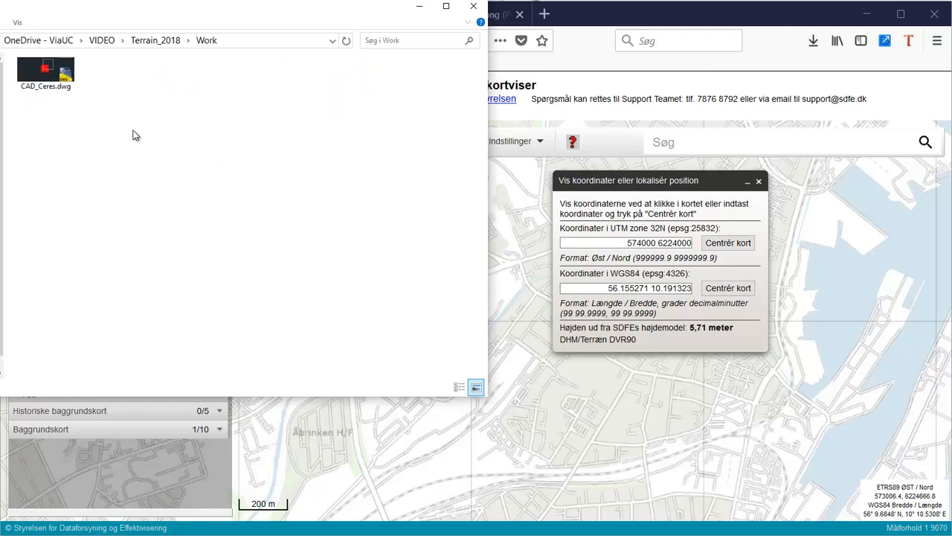
key(ctrl+v)
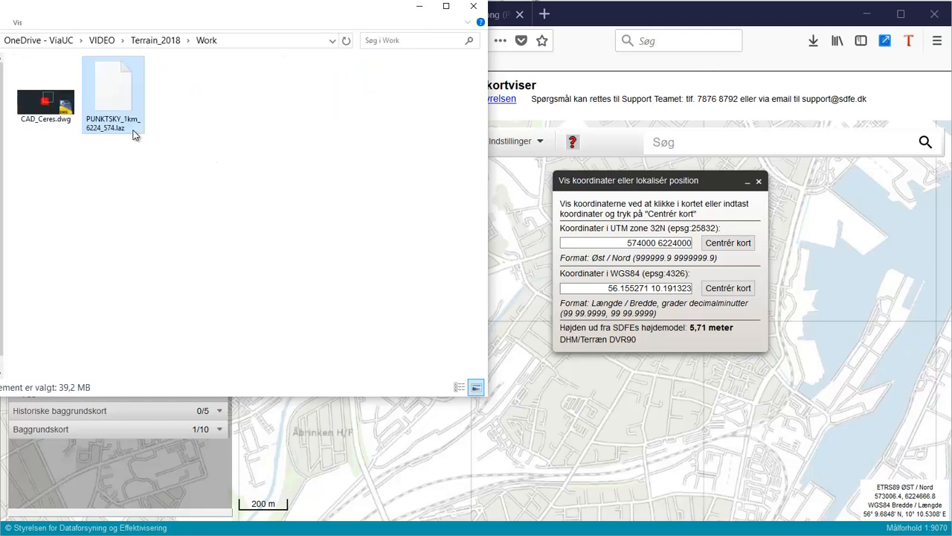
click(177, 134)
Step: Switch to Autodesk ReCap and create a scan project named Ceres, saved in the Work folder under Terrain_2018
mouse_move(74, 534)
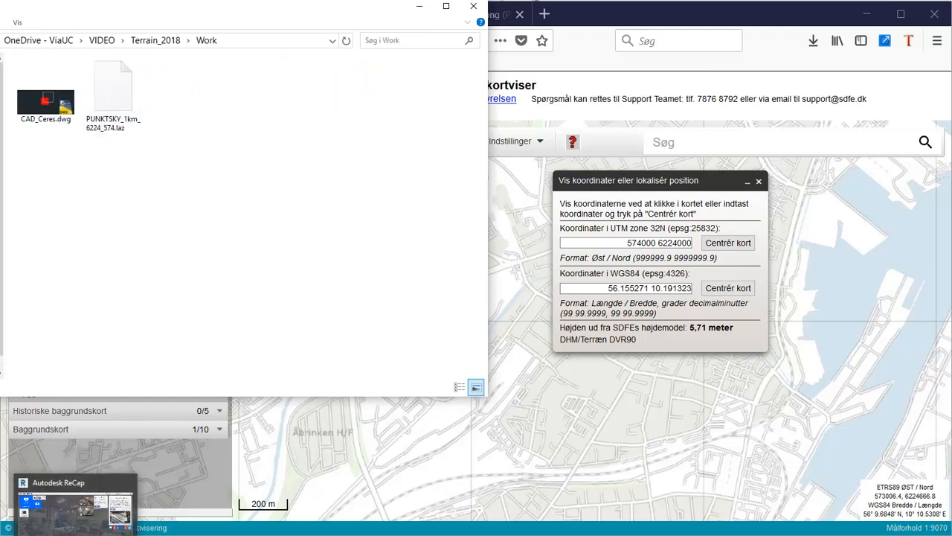
click(75, 502)
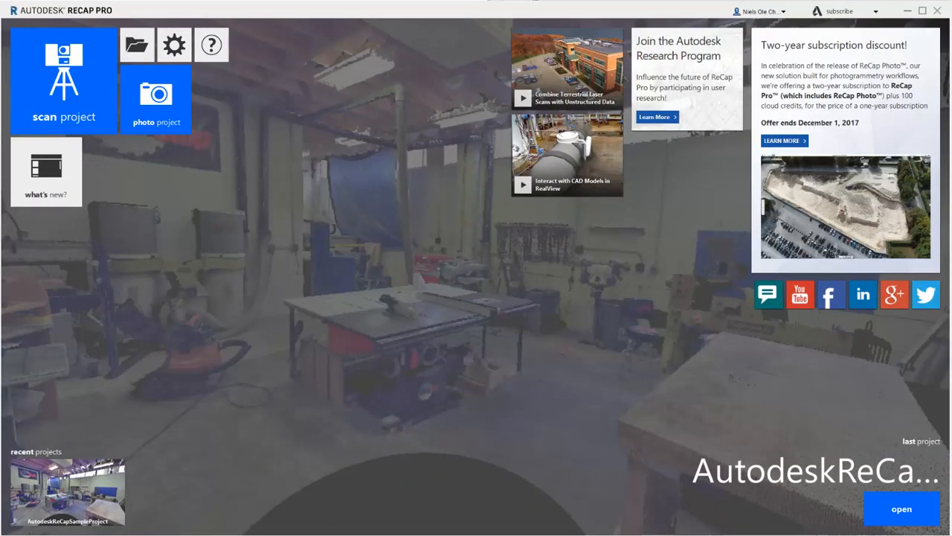
key(alt+Tab)
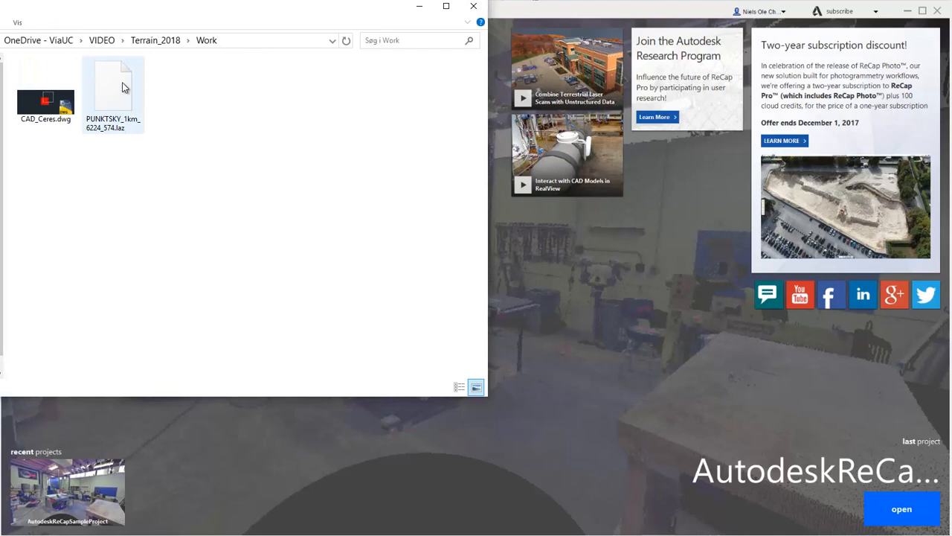
drag(272, 9, 221, 189)
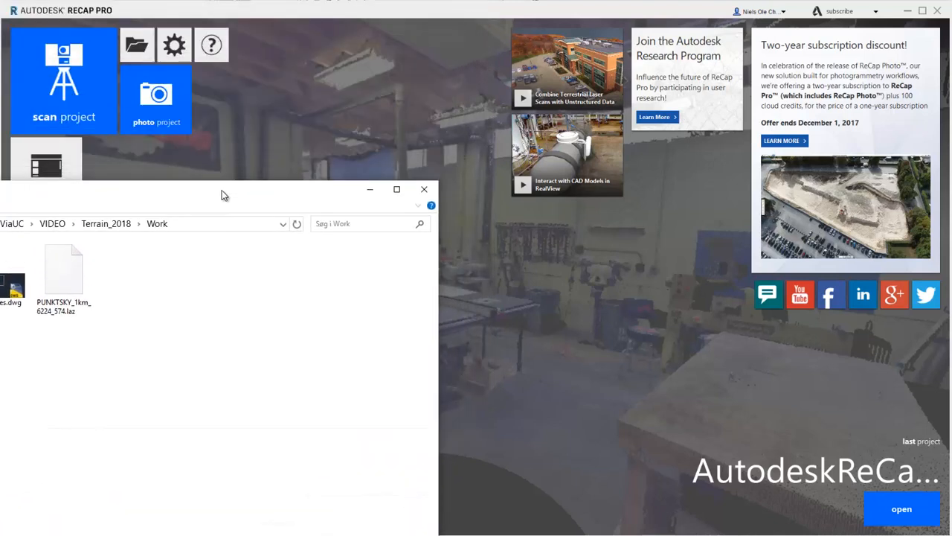
click(82, 83)
click(78, 96)
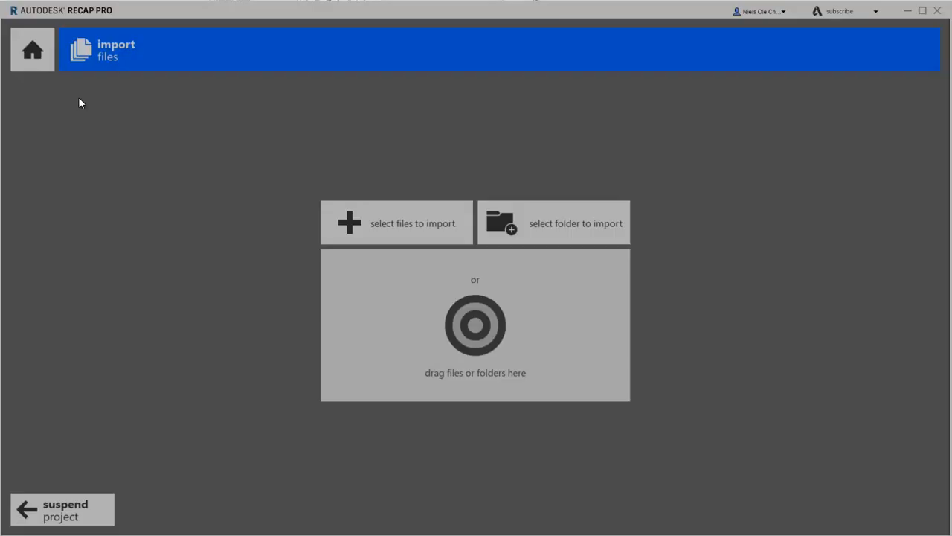
text(c)
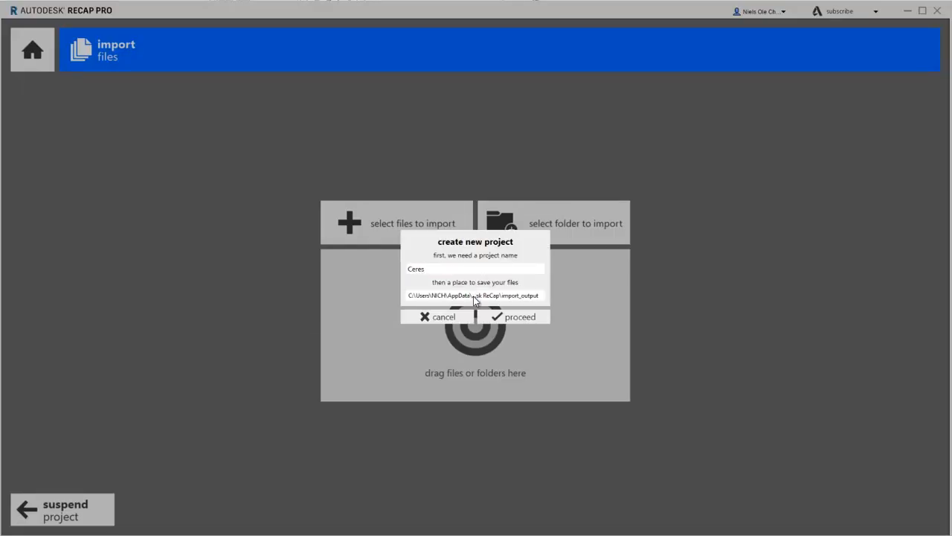
click(473, 296)
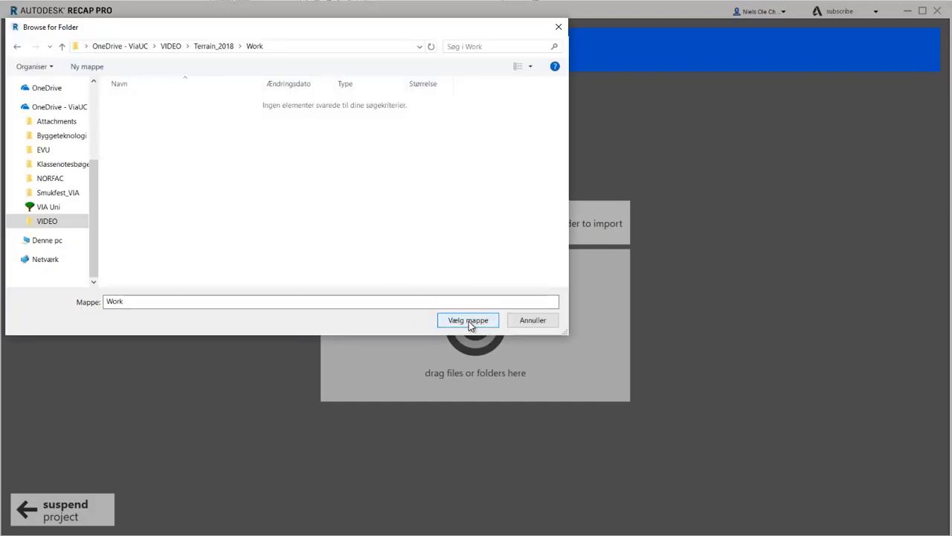
click(468, 320)
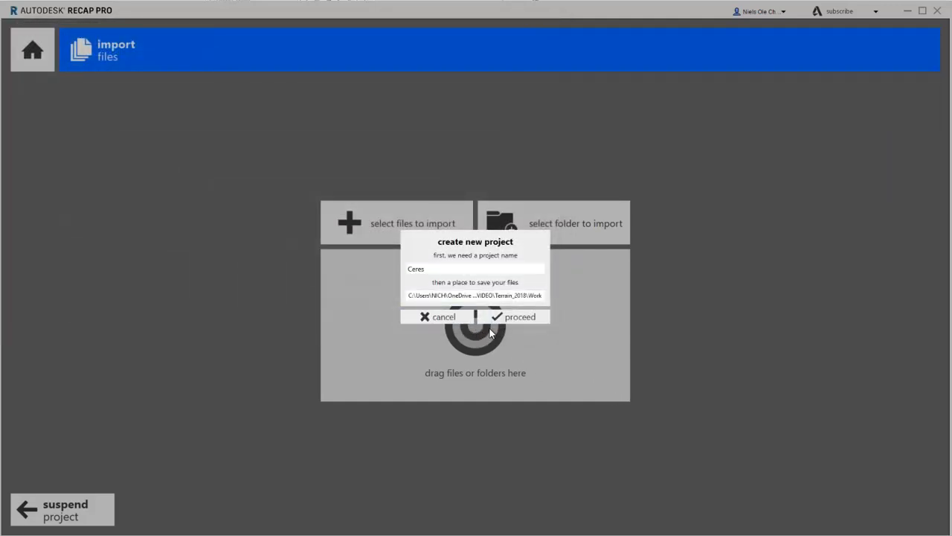
click(509, 326)
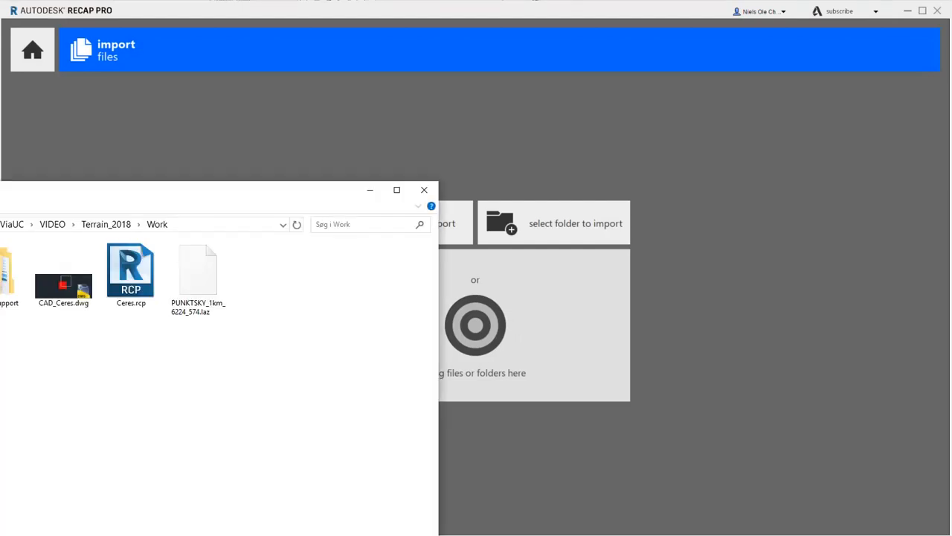
Step: Import PUNKTSKY_1km_6224_574.laz from the Work folder with default scan settings, index the scan and launch the project
drag(0, 194, 22, 192)
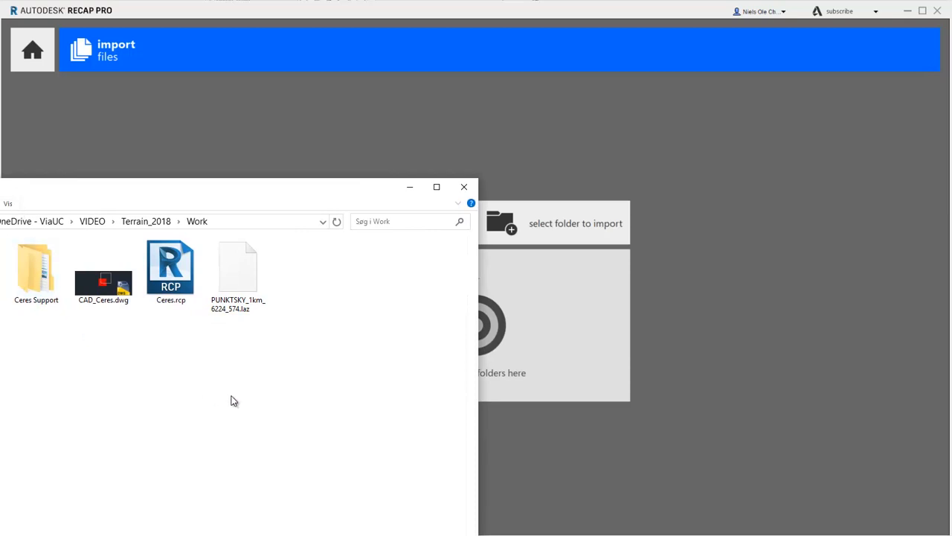
drag(249, 285, 540, 298)
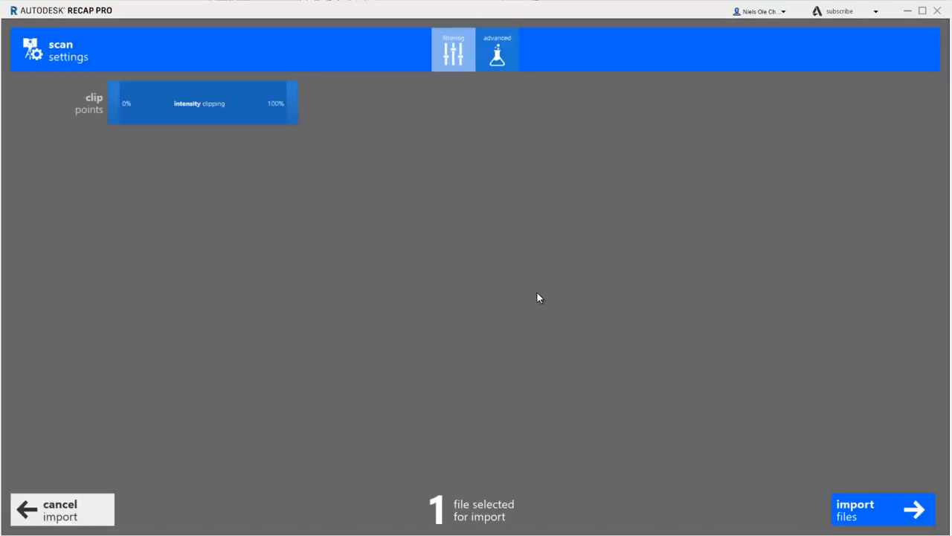
click(840, 508)
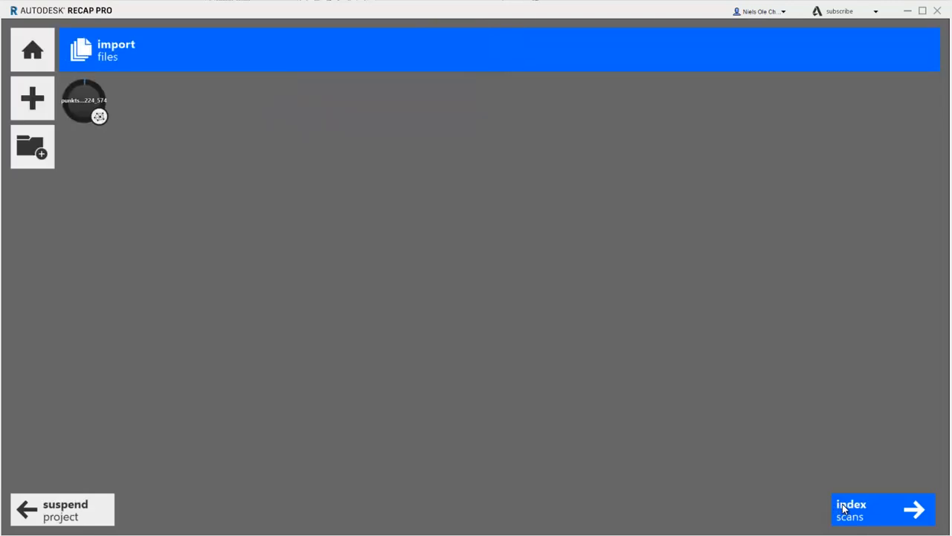
click(843, 509)
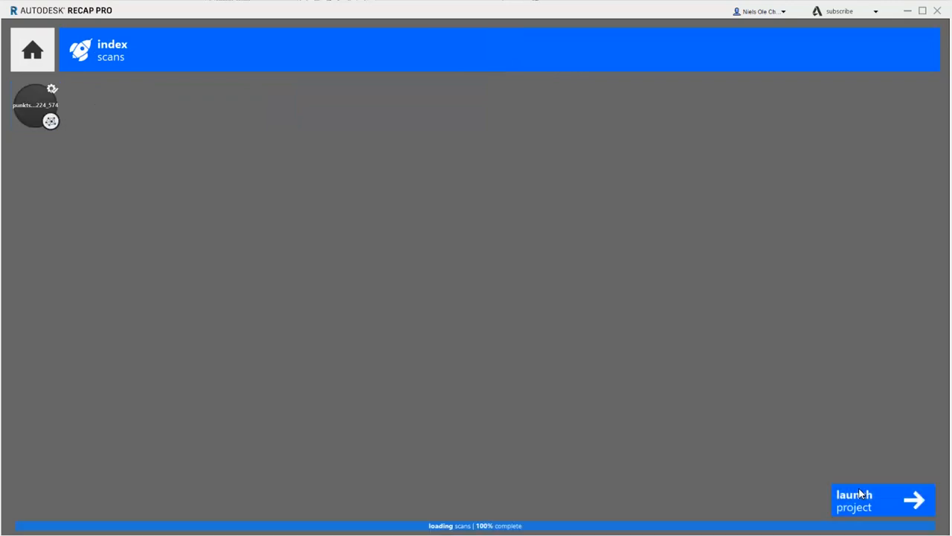
click(869, 503)
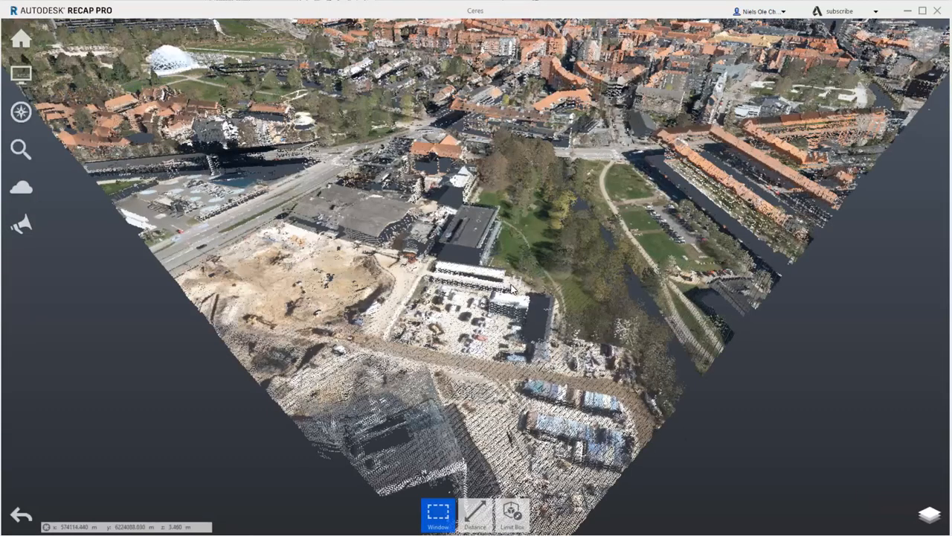
Step: Examine the Ceres point cloud from above, from the side and close to ground level
scroll(511, 289, down, 3)
drag(656, 187, 765, 282)
scroll(253, 171, up, 1)
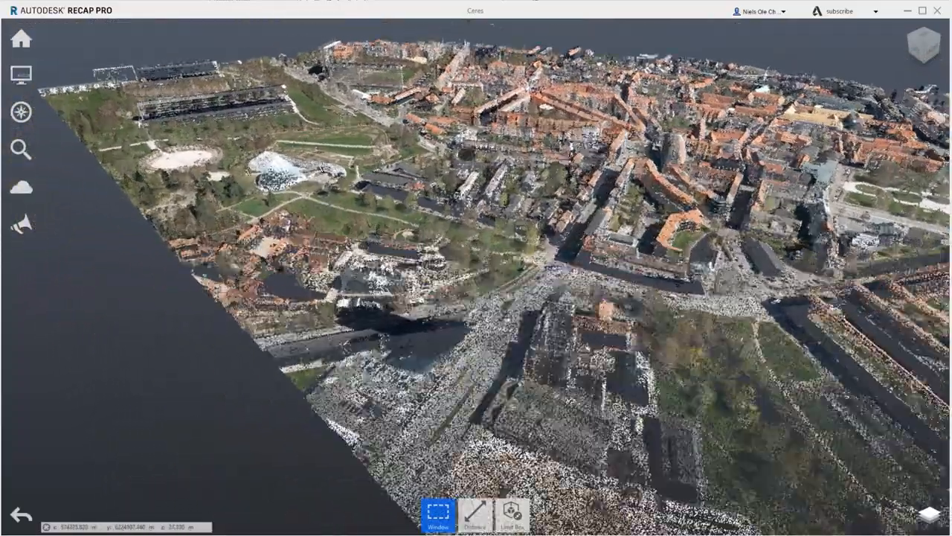
scroll(250, 172, up, 3)
scroll(256, 196, down, 5)
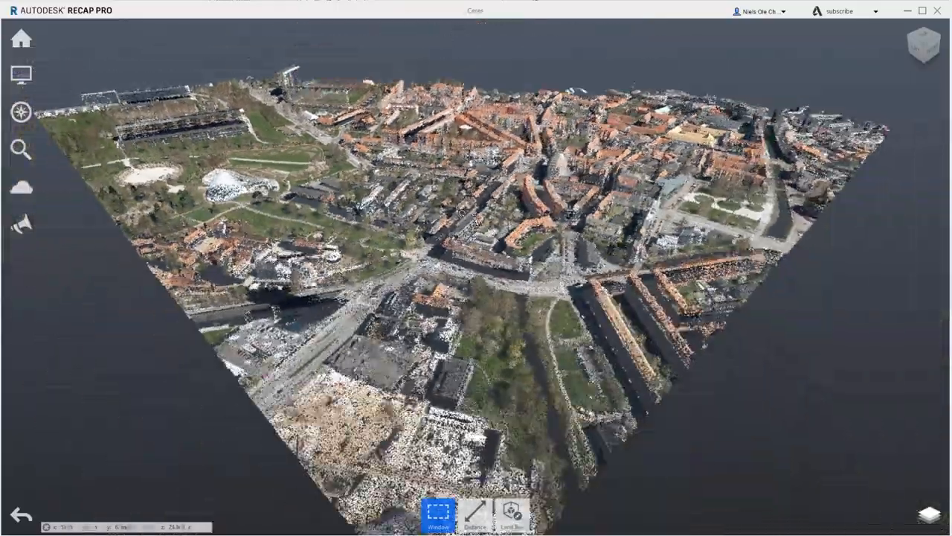
drag(461, 213, 212, 191)
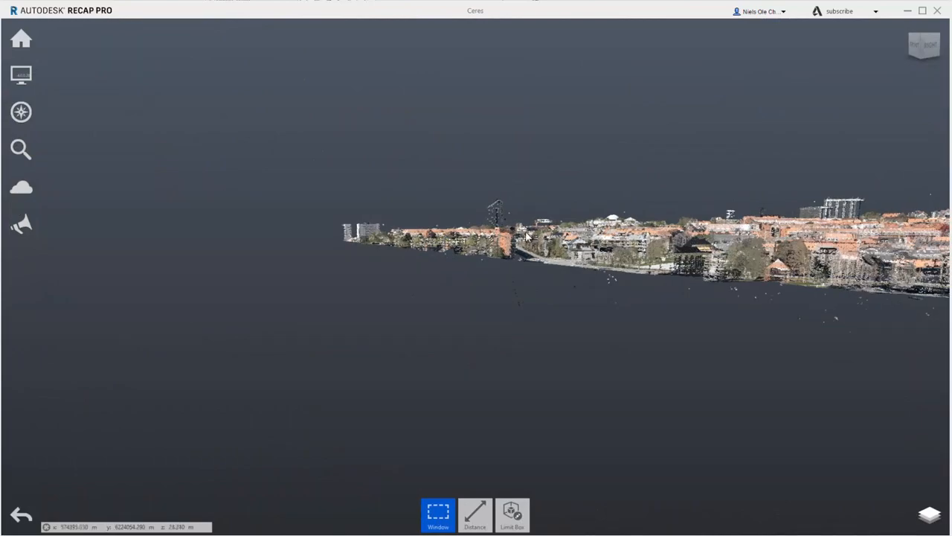
scroll(526, 236, up, 6)
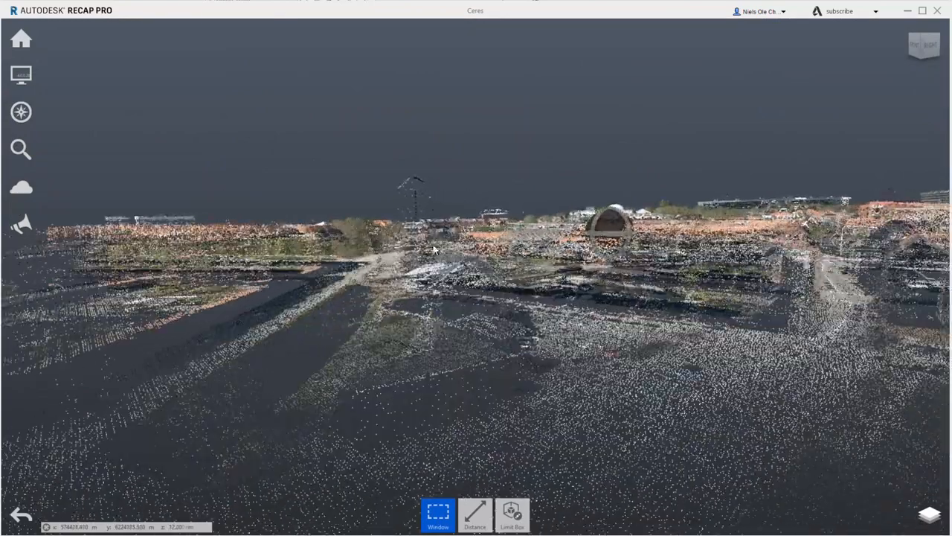
Step: Inspect the construction area by the canal and the surrounding city blocks in the point cloud from oblique angles
drag(434, 250, 440, 319)
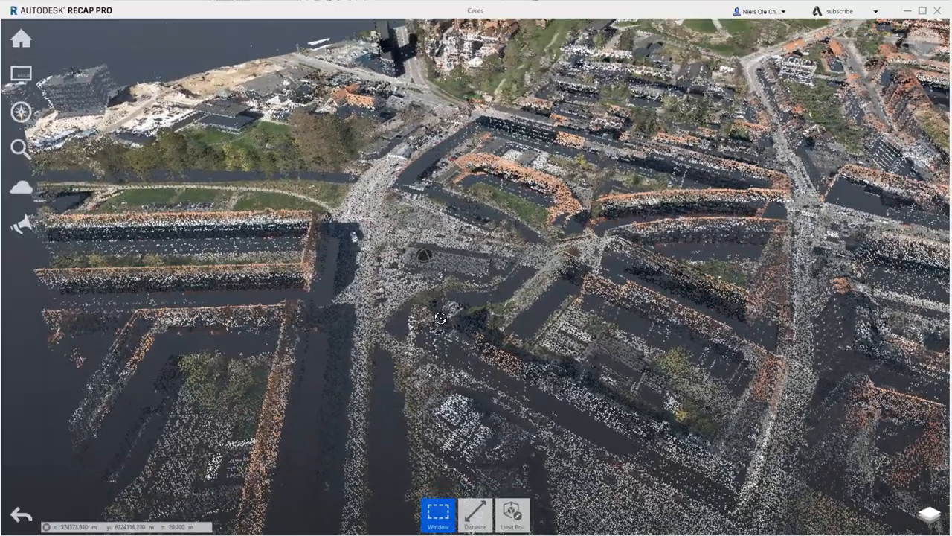
drag(347, 236, 499, 316)
scroll(322, 257, up, 1)
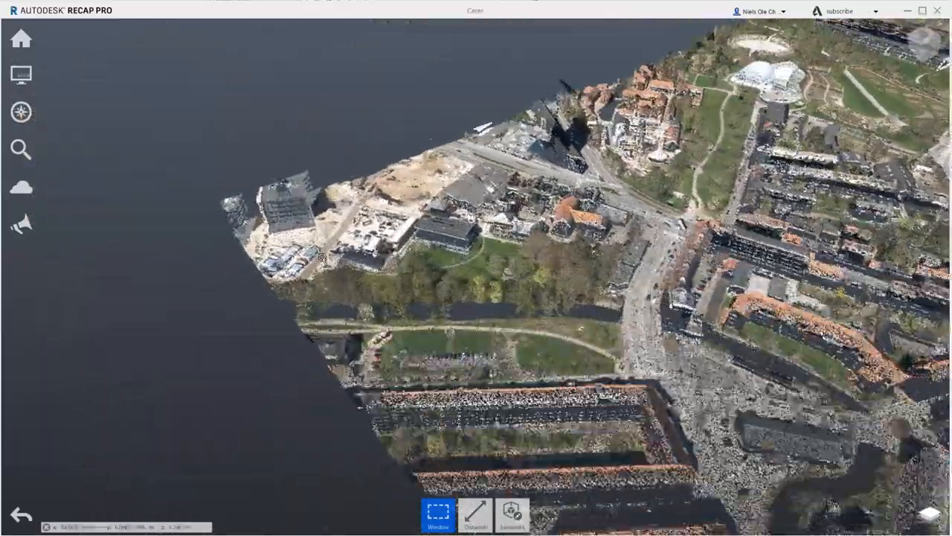
scroll(322, 257, up, 4)
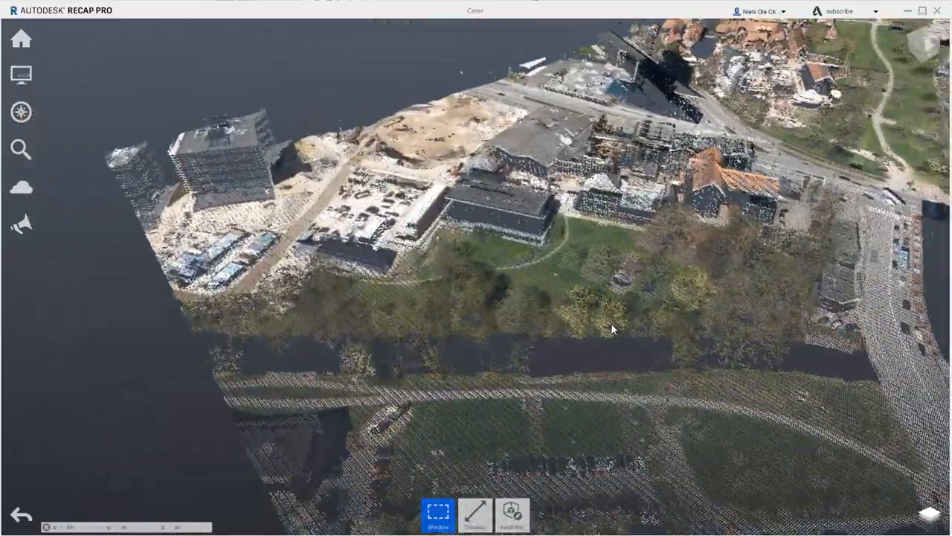
scroll(320, 307, down, 5)
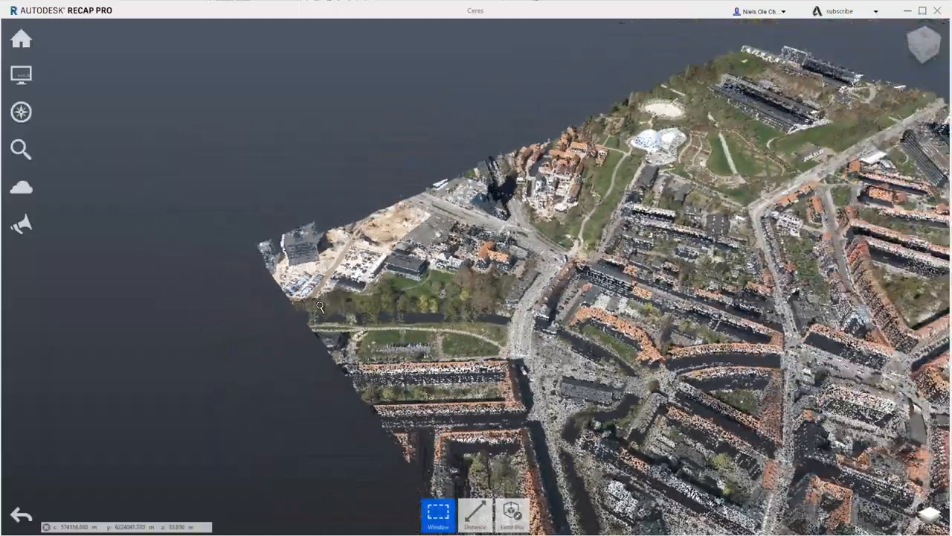
scroll(320, 307, down, 1)
drag(505, 305, 380, 256)
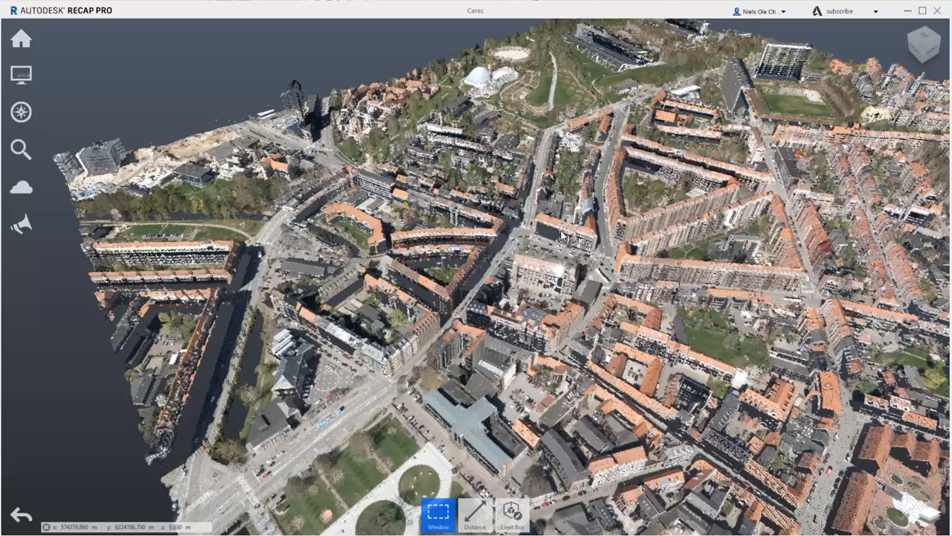
Step: In top view, delete the northern part of the point cloud and the eastern half of the remainder, keeping the Ceres area
click(923, 36)
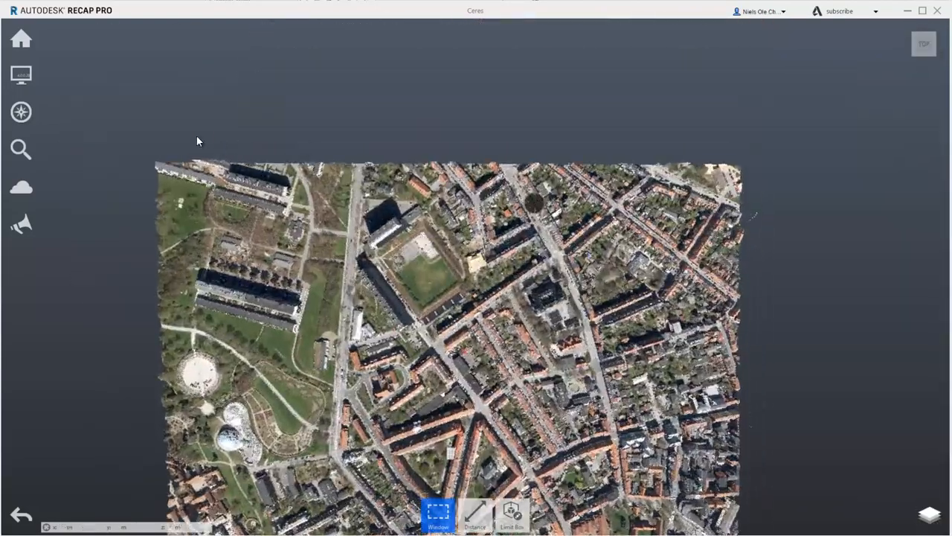
drag(124, 97, 801, 415)
key(Delete)
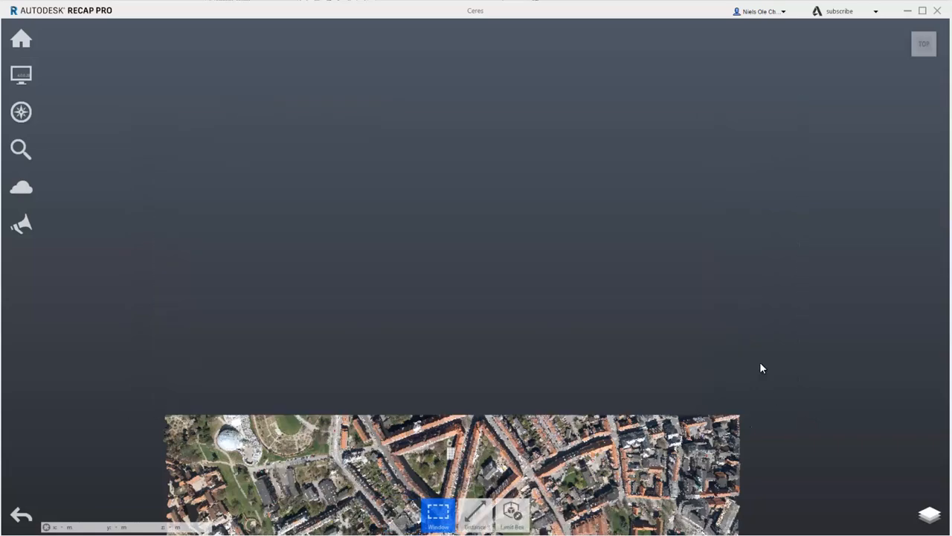
drag(759, 362, 746, 157)
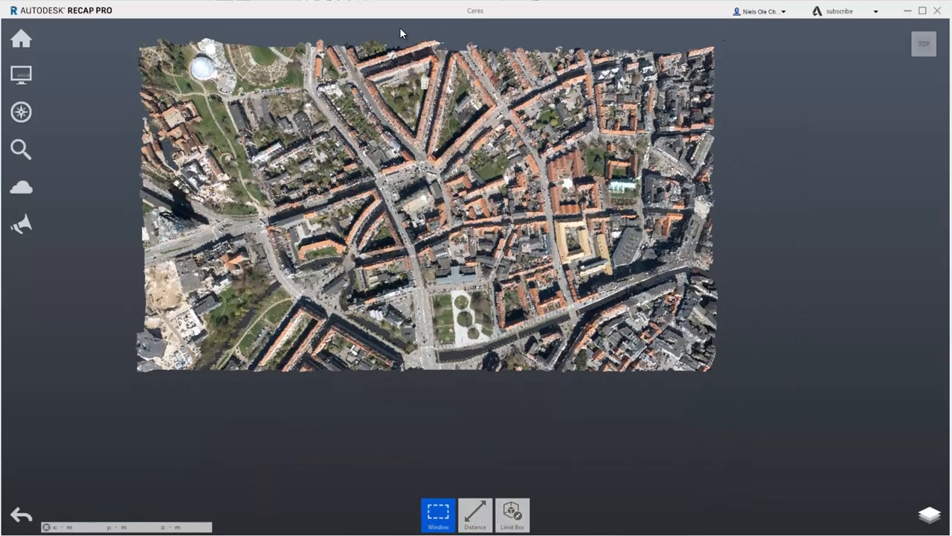
drag(421, 28, 806, 404)
key(Delete)
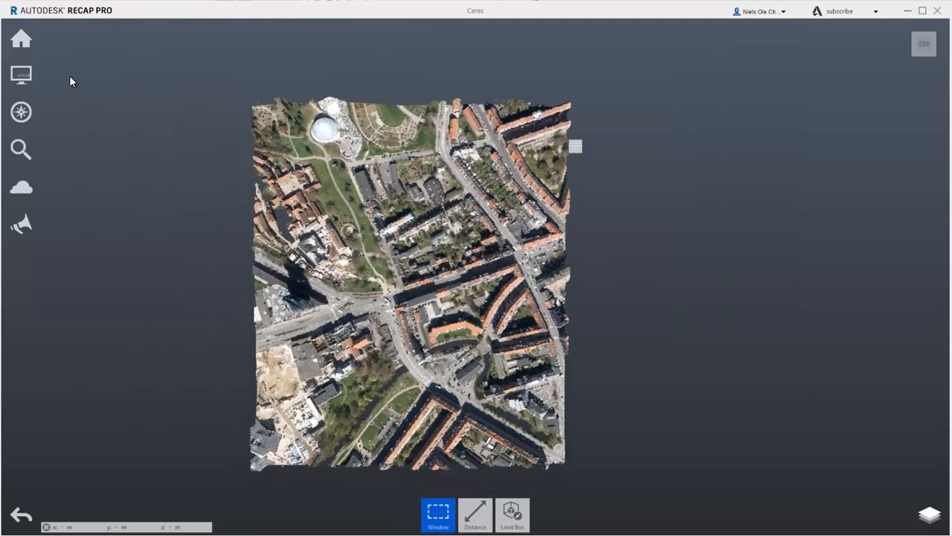
Step: Export the trimmed project as the unified RCP file Pointcloud_Ceres in the Work folder, unifying its scans
mouse_move(28, 44)
mouse_move(172, 41)
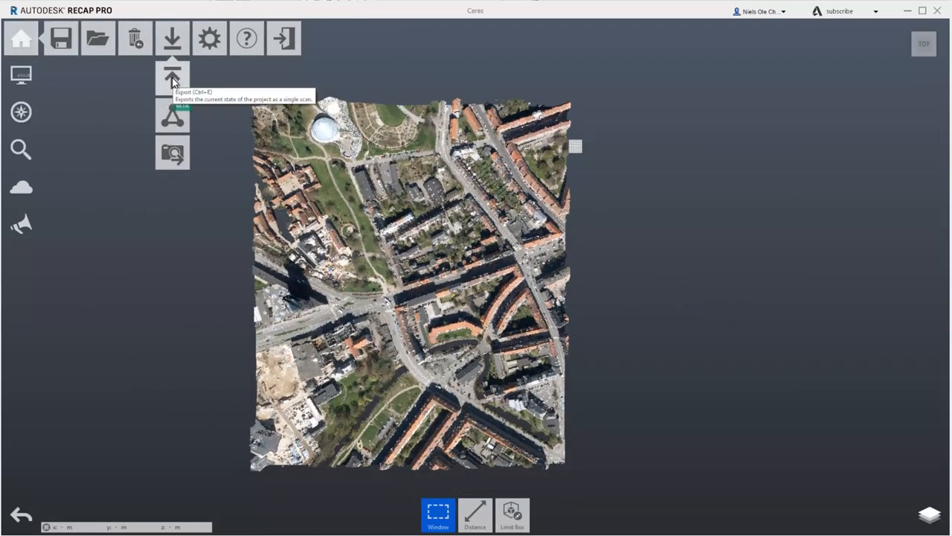
click(172, 77)
text(Pointcloud_Ceres)
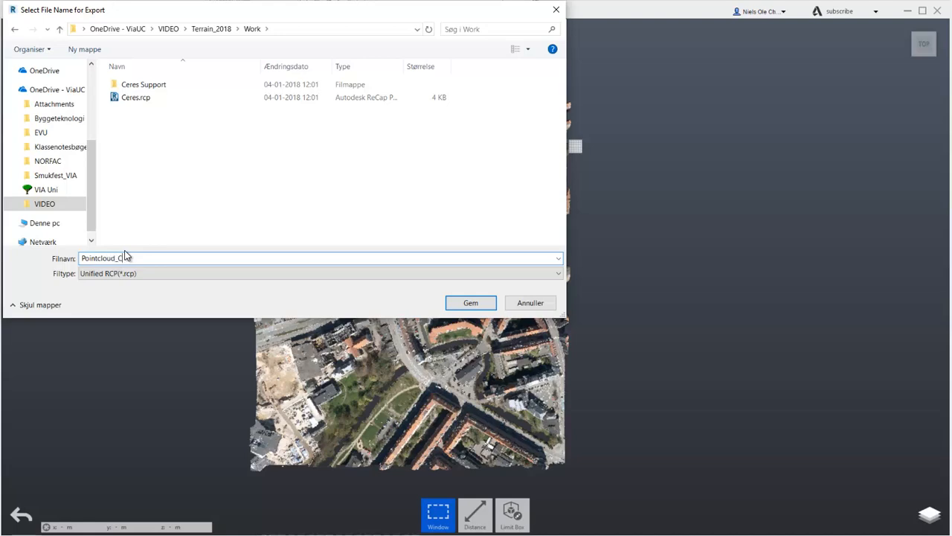
click(481, 303)
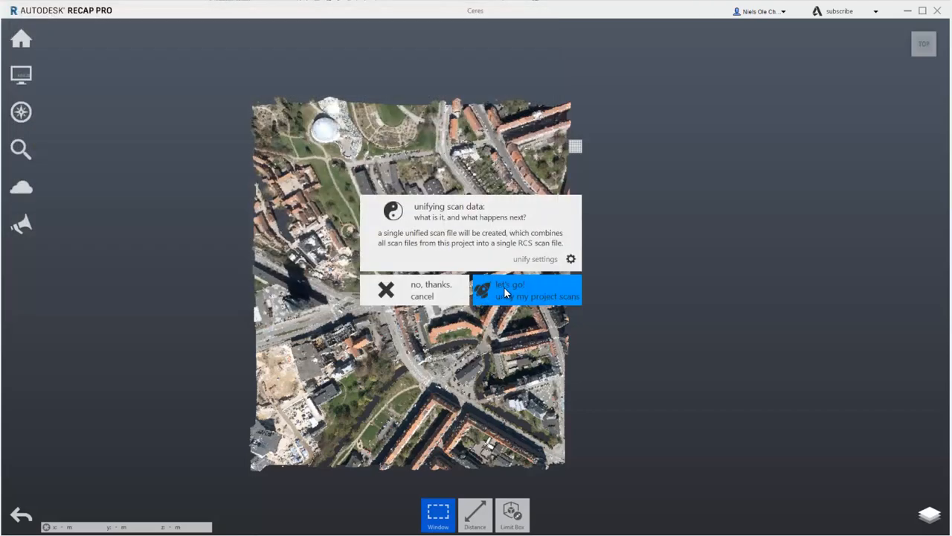
click(524, 292)
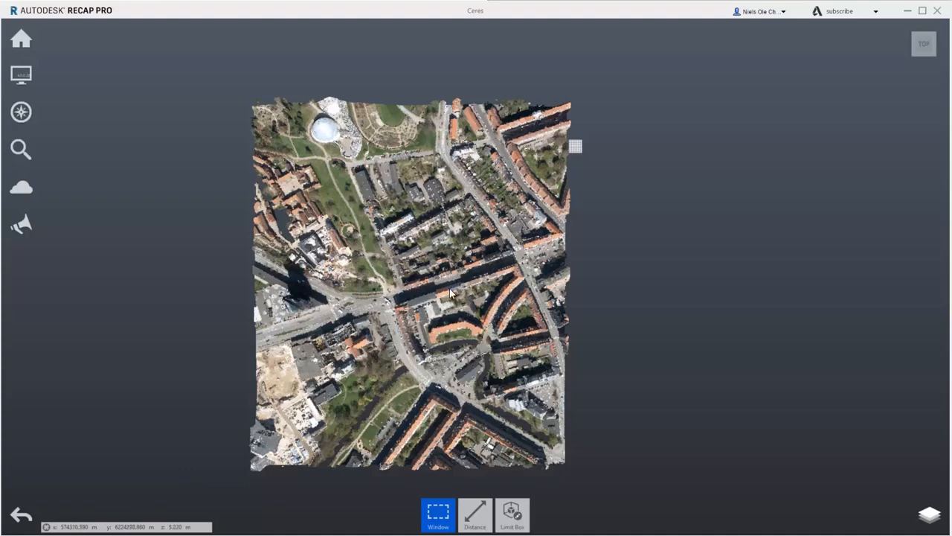
drag(450, 294, 610, 181)
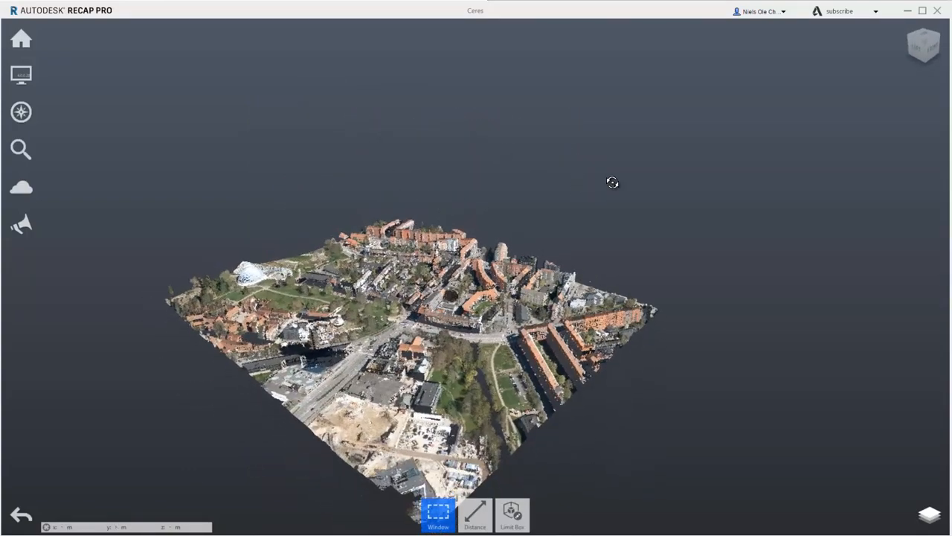
Step: Switch to CAD_Ceres.dwg in AutoCAD and examine the contours' heights in a tilted 3D view and the left view
click(908, 11)
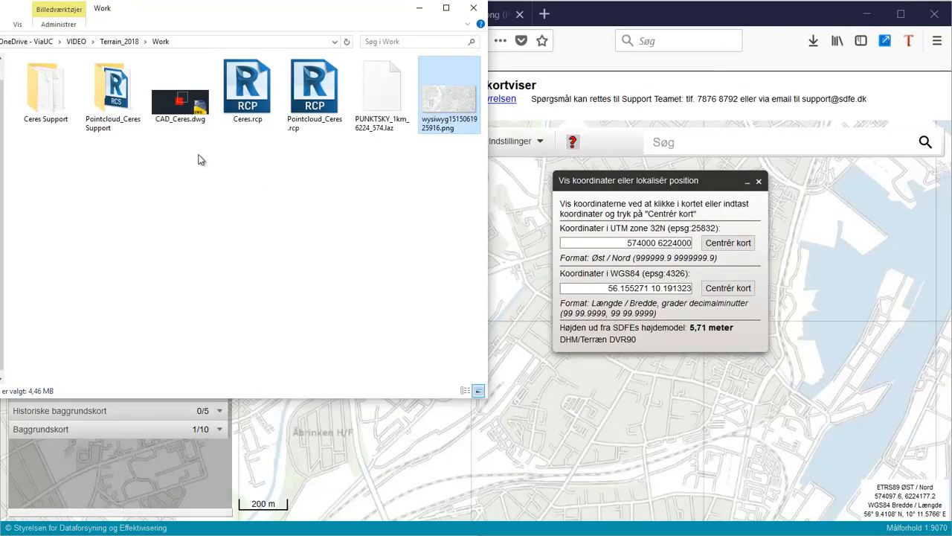
click(125, 534)
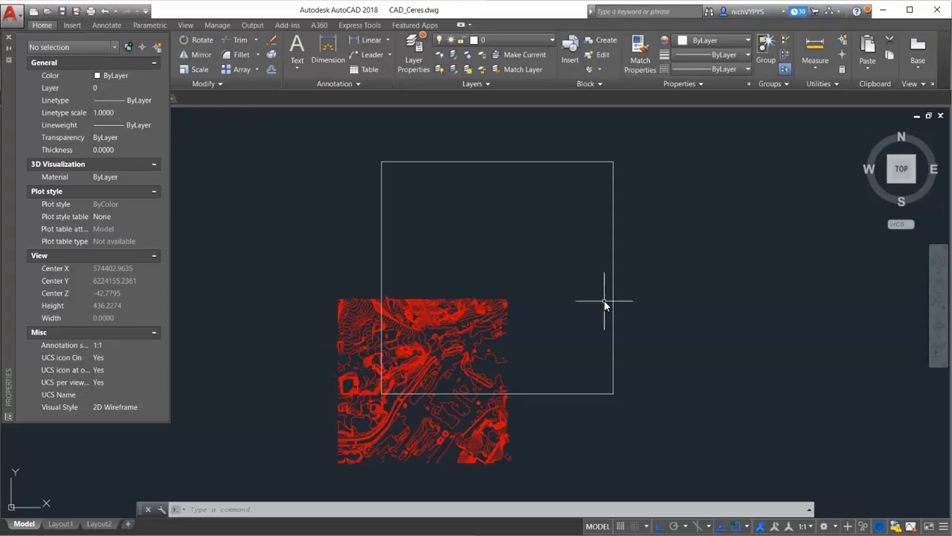
drag(583, 325, 578, 213)
key(Escape)
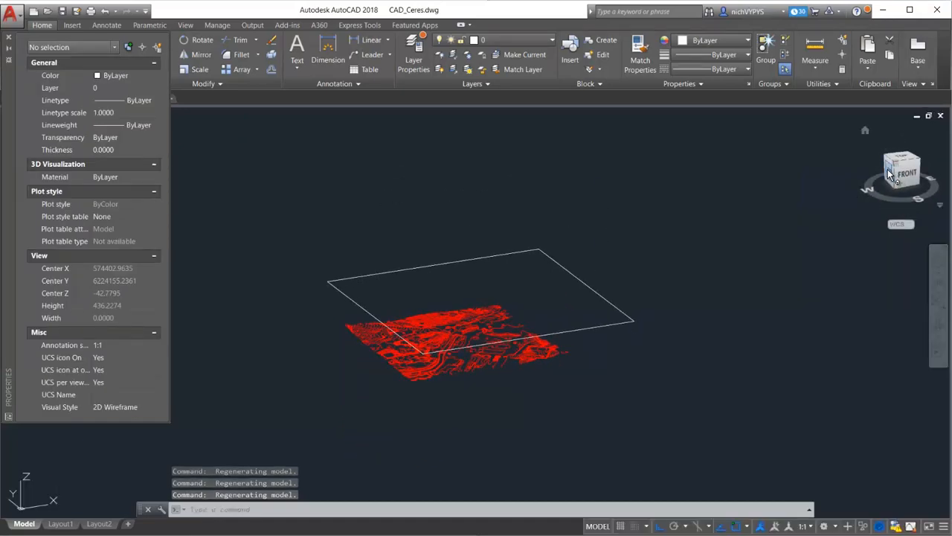
click(887, 171)
scroll(573, 312, up, 5)
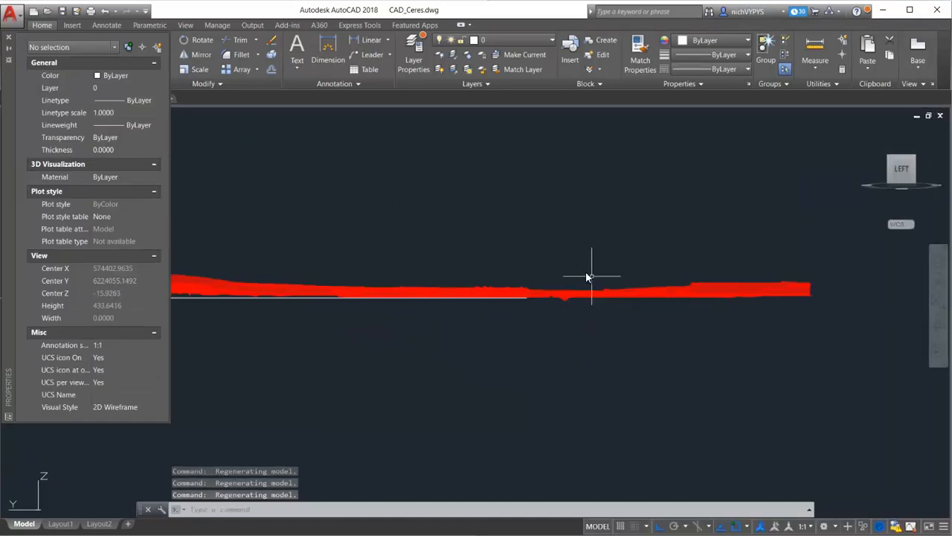
scroll(551, 350, down, 3)
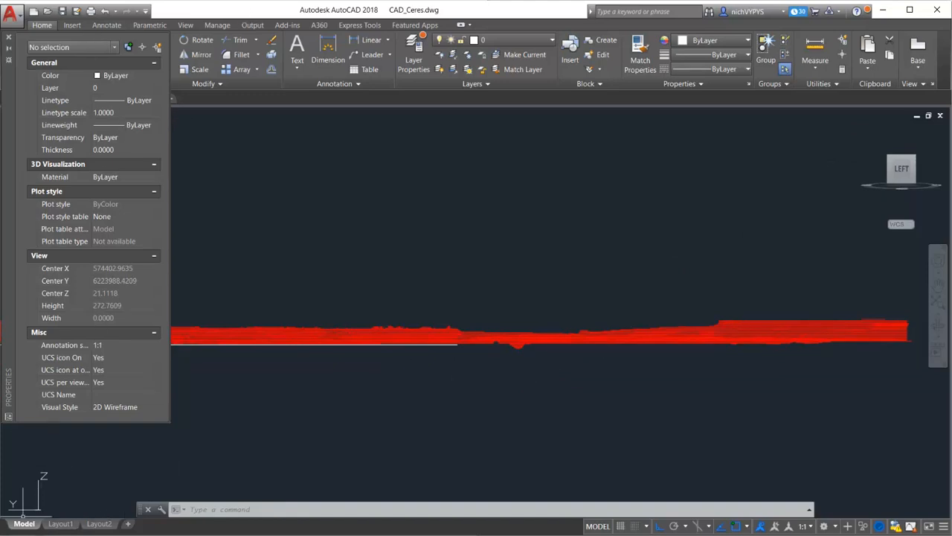
Step: Open the map image wysiwyg1515061925916.png from the Work folder and examine the marked Ceres point and the map's eastern side
click(23, 534)
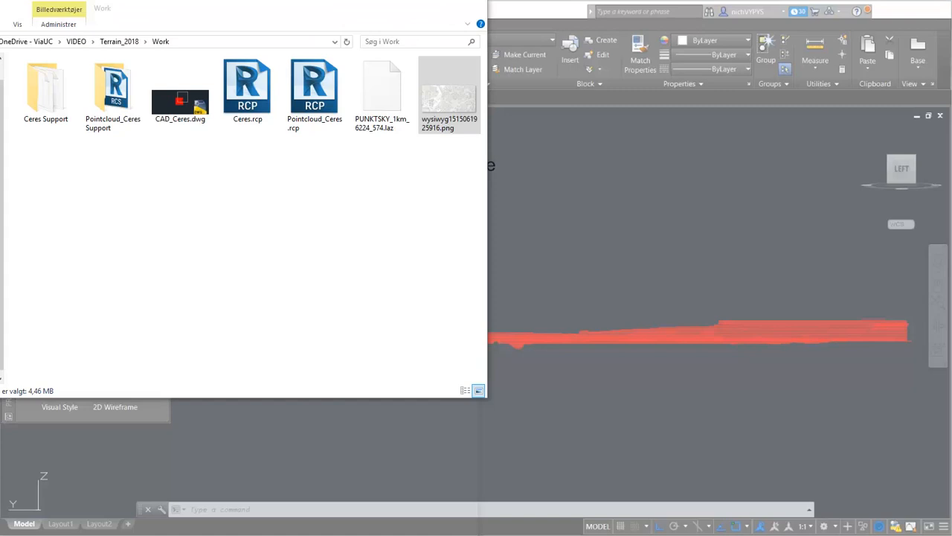
click(16, 514)
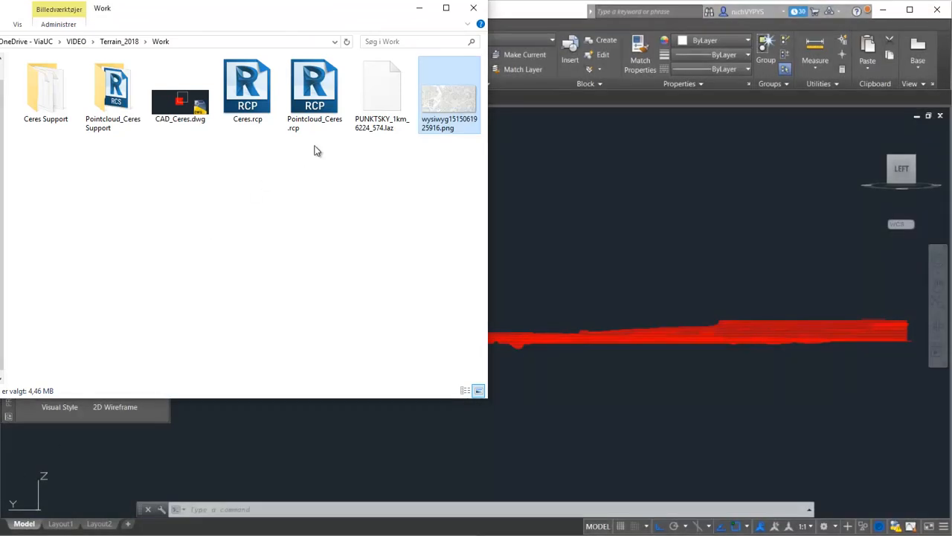
double_click(459, 98)
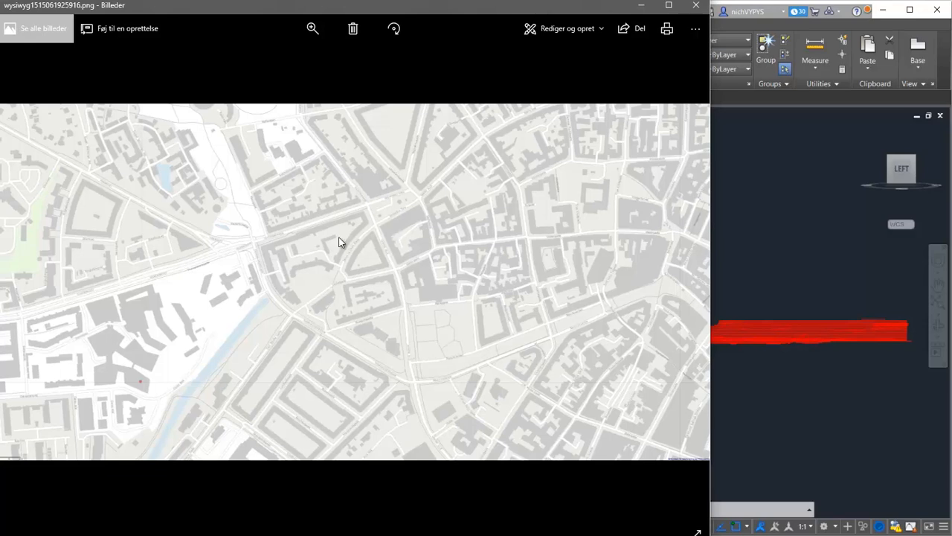
scroll(238, 258, up, 2)
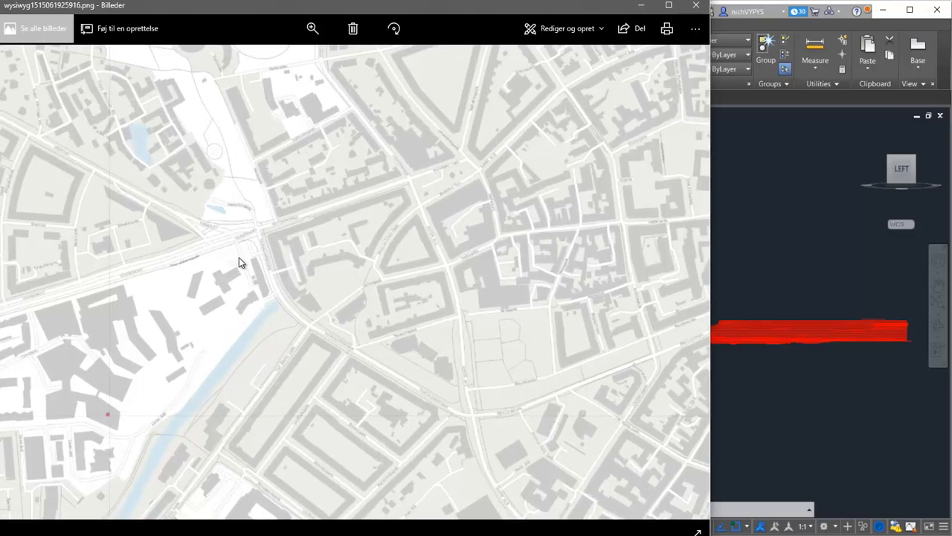
scroll(76, 455, up, 2)
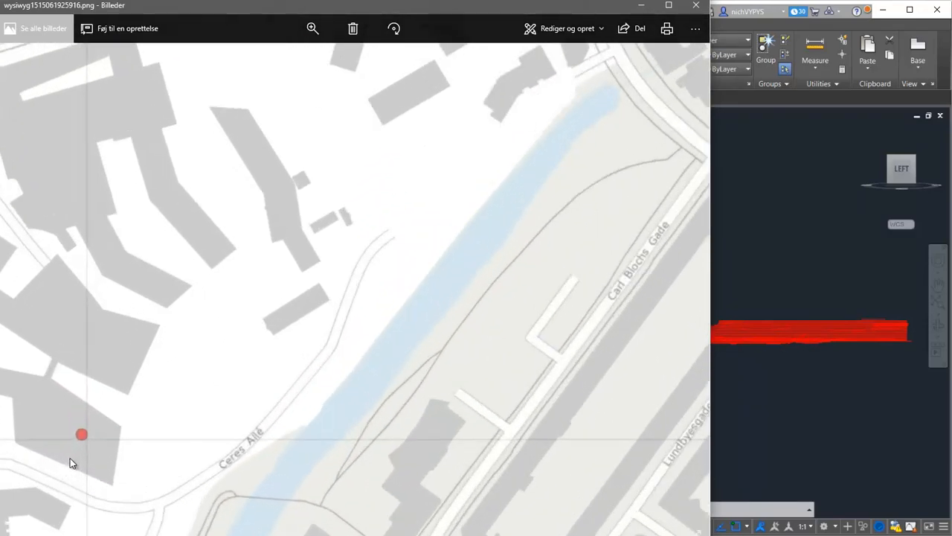
scroll(109, 402, down, 3)
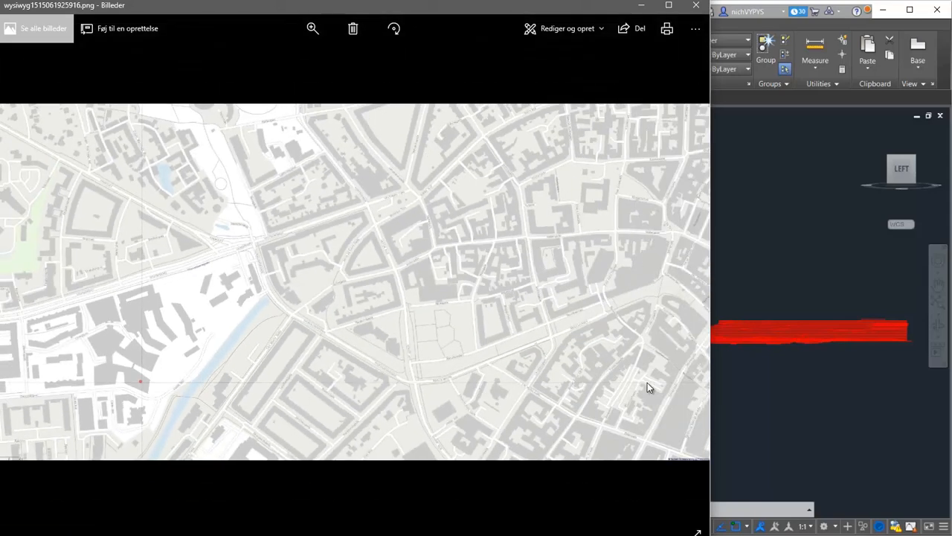
scroll(648, 386, up, 3)
scroll(677, 434, down, 3)
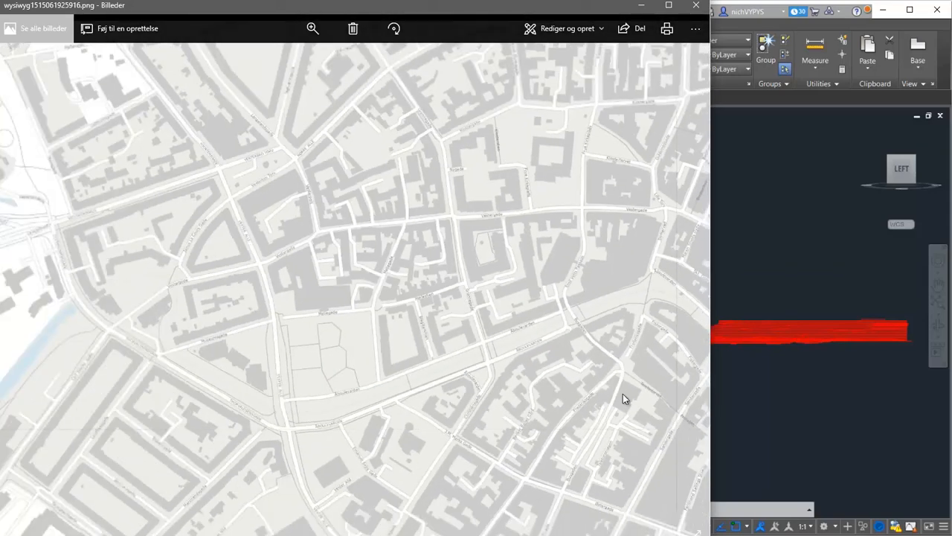